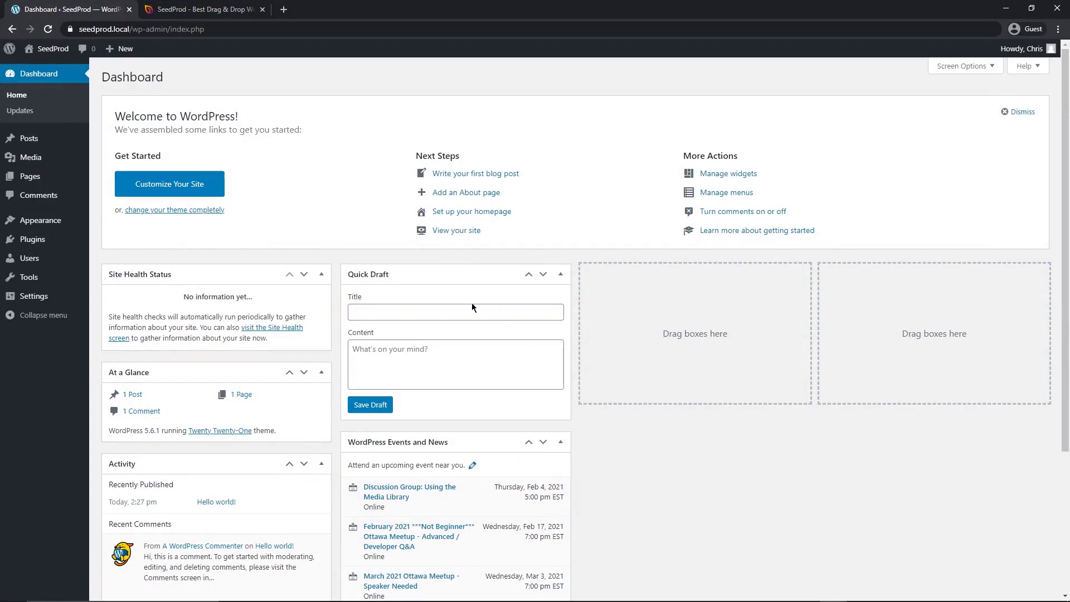
# - Download the Landing Page Pro 6.0.11.2 zip from the SeedProd account and copy the license key
pyautogui.click(194, 15)
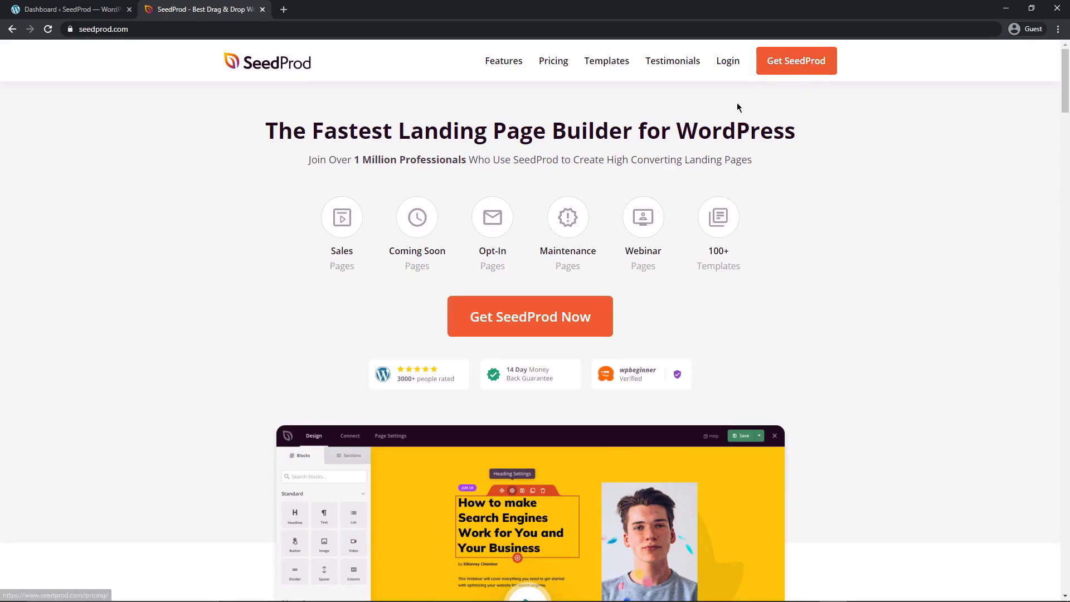
pyautogui.click(728, 63)
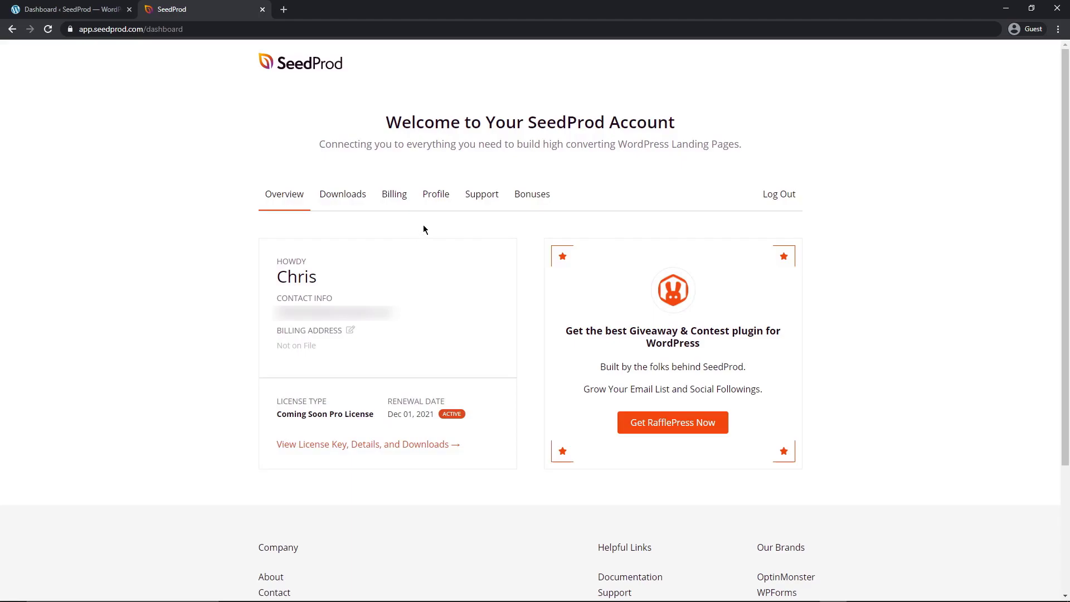
pyautogui.click(343, 199)
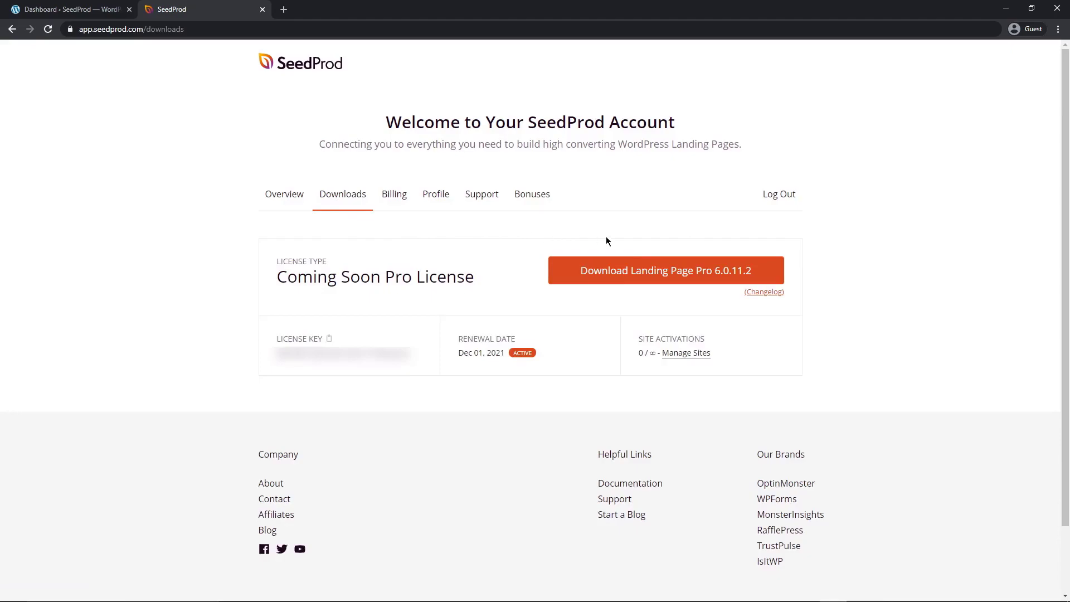
pyautogui.click(665, 270)
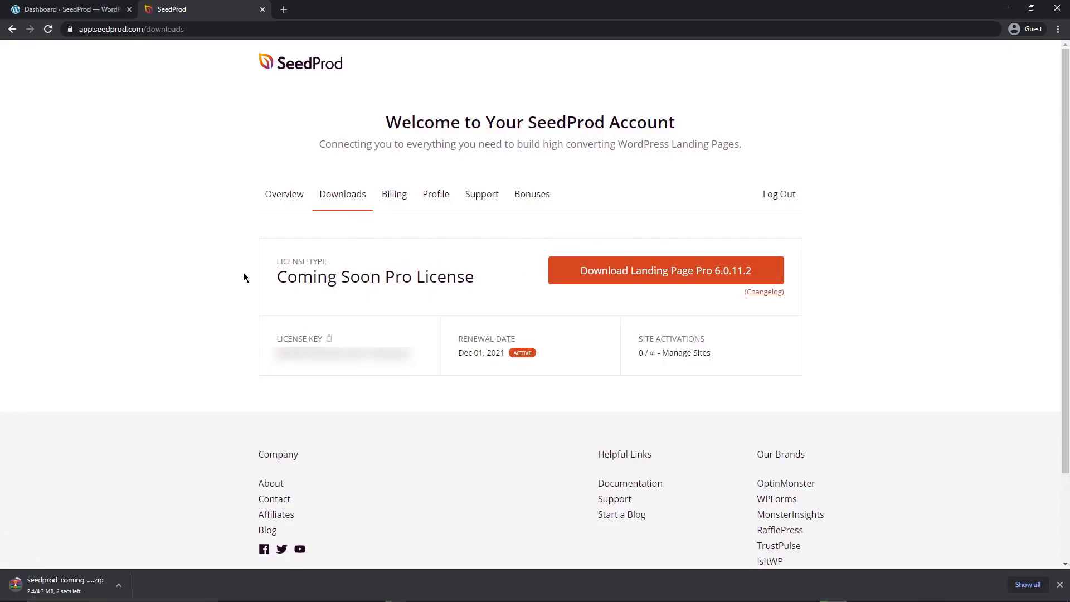
pyautogui.click(329, 340)
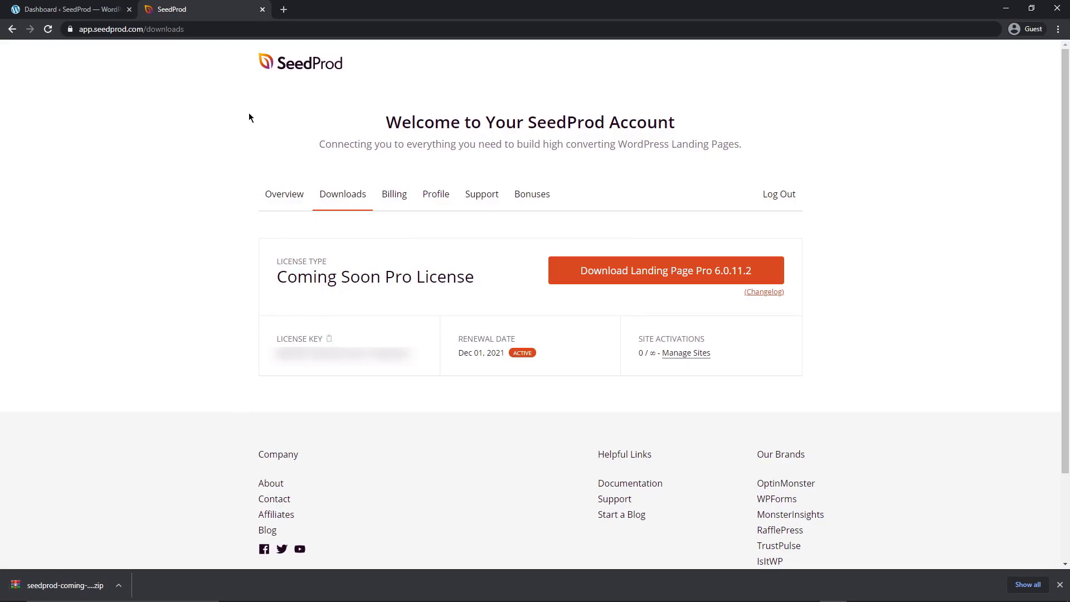
# - Upload the downloaded SeedProd zip as a new WordPress plugin, install it and activate it
pyautogui.click(262, 9)
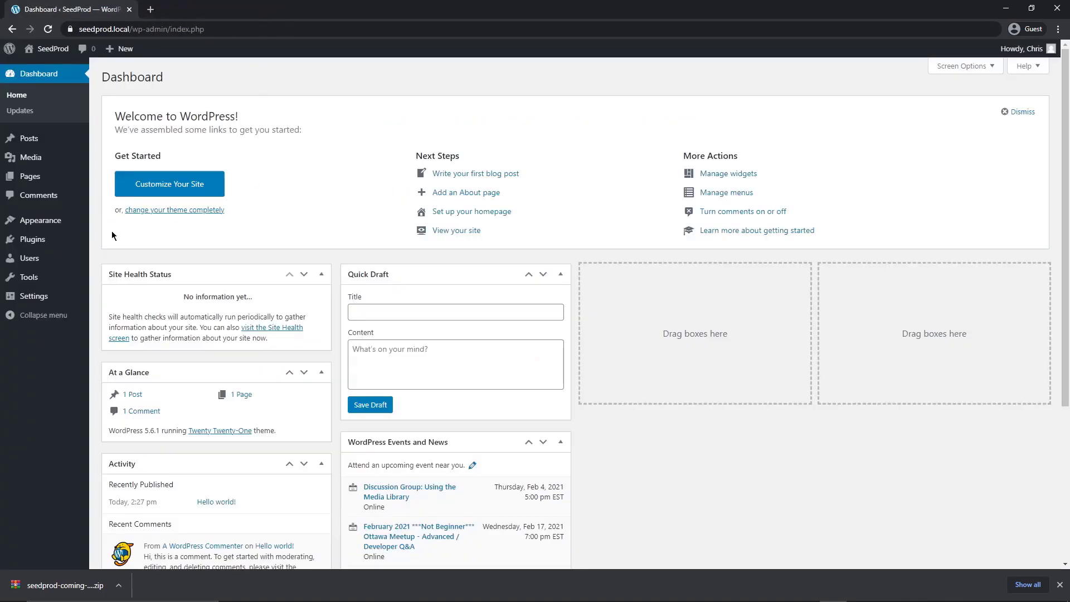
pyautogui.click(112, 256)
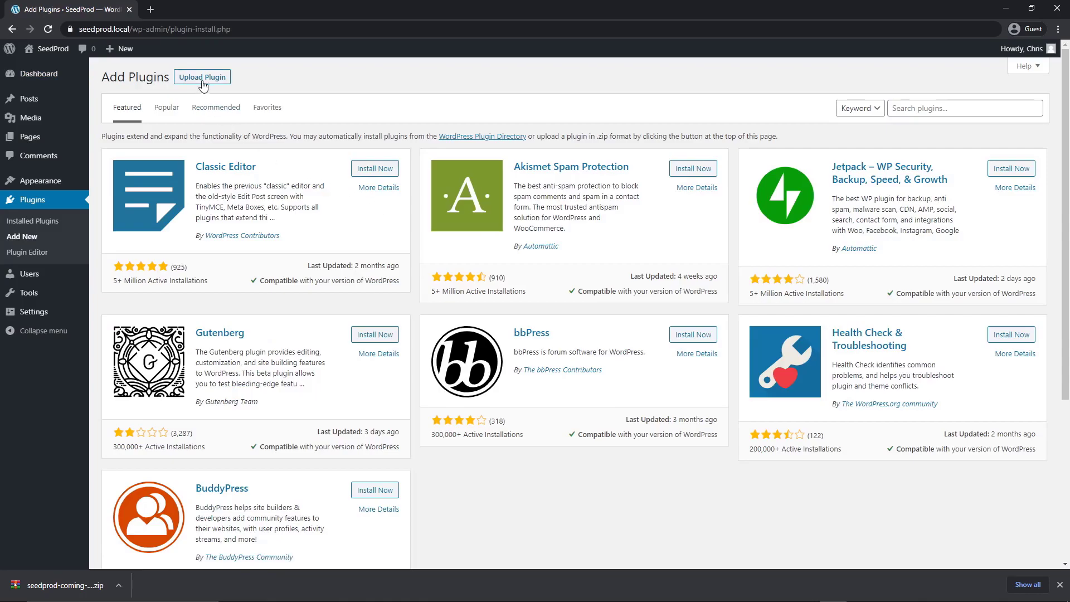
pyautogui.click(203, 78)
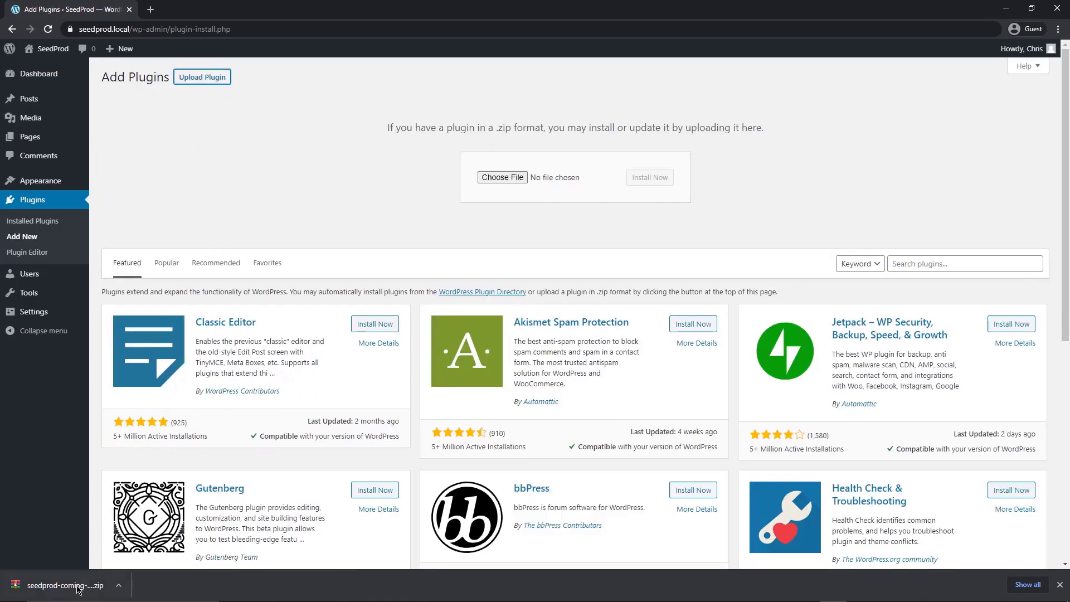
pyautogui.moveTo(65, 585); pyautogui.dragTo(497, 179)
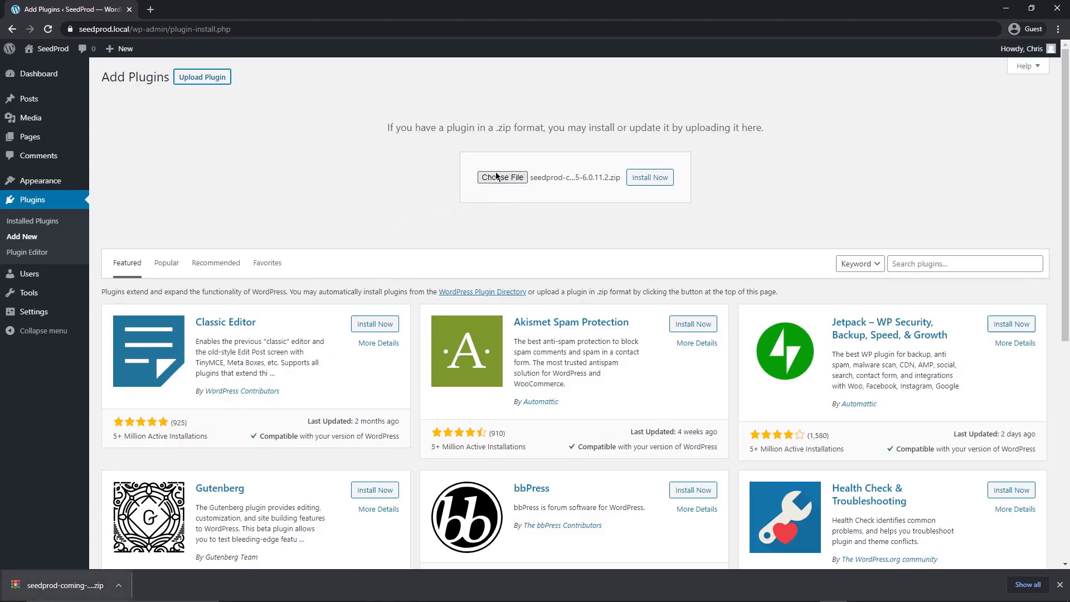
pyautogui.click(655, 182)
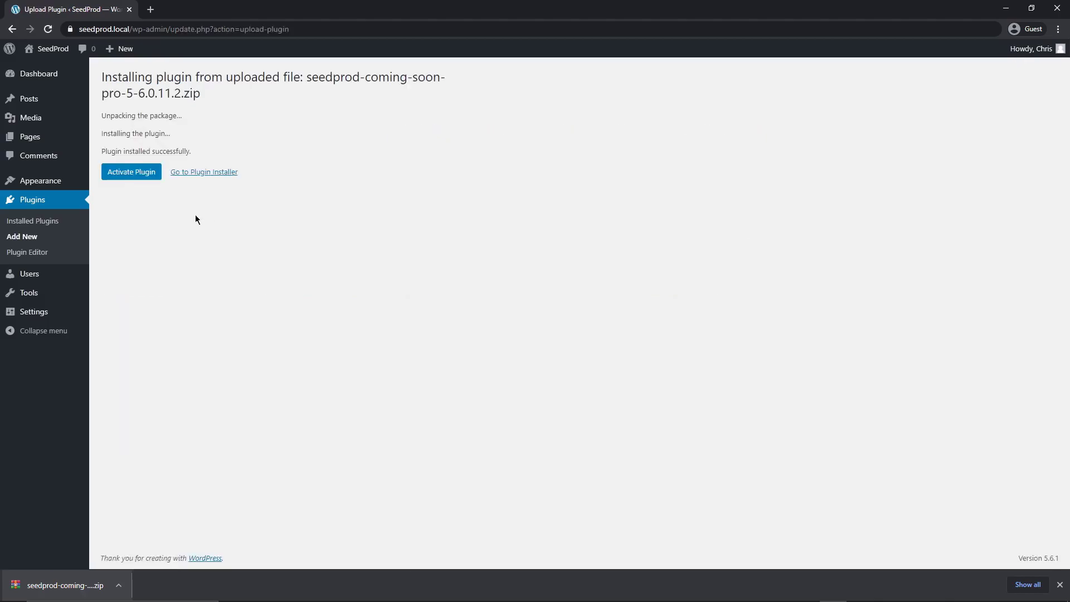
pyautogui.click(134, 173)
# - Paste the copied license key into SeedProd and verify it
pyautogui.hotkey('ctrl', 'v')
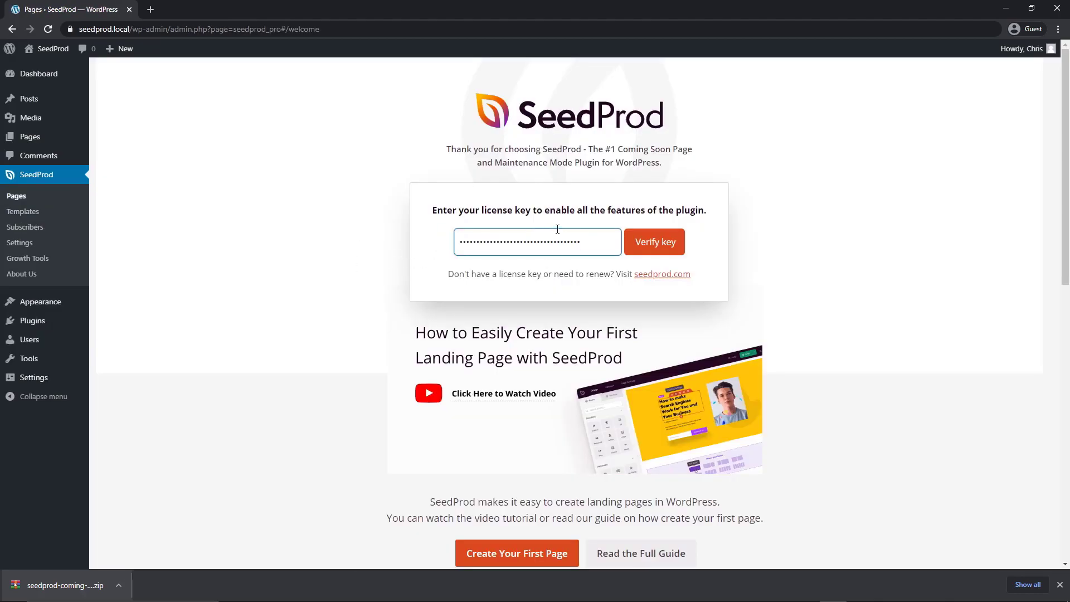
pyautogui.click(660, 247)
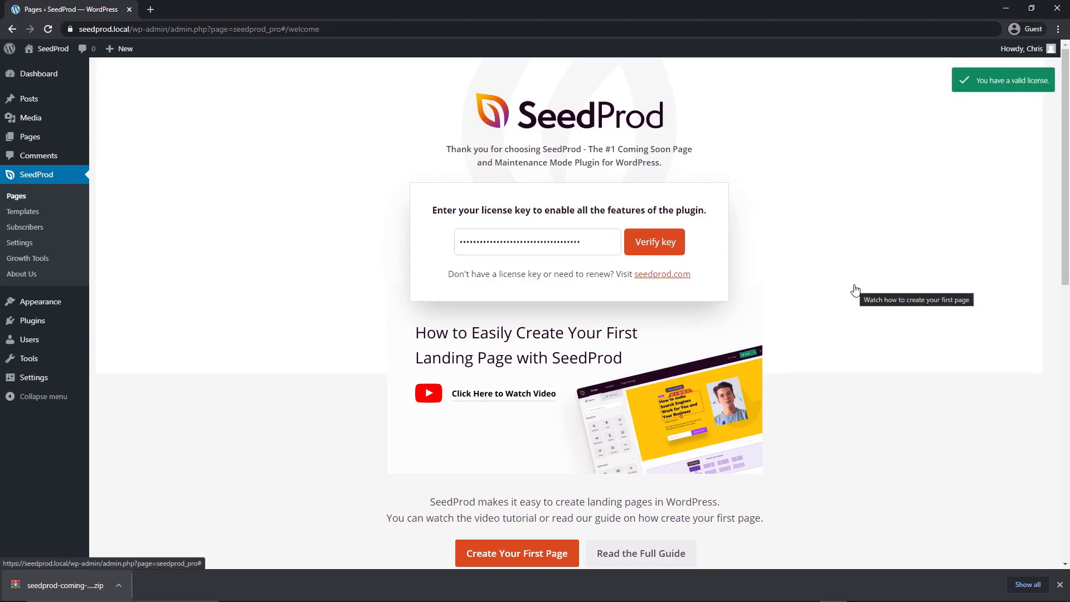
pyautogui.click(1058, 586)
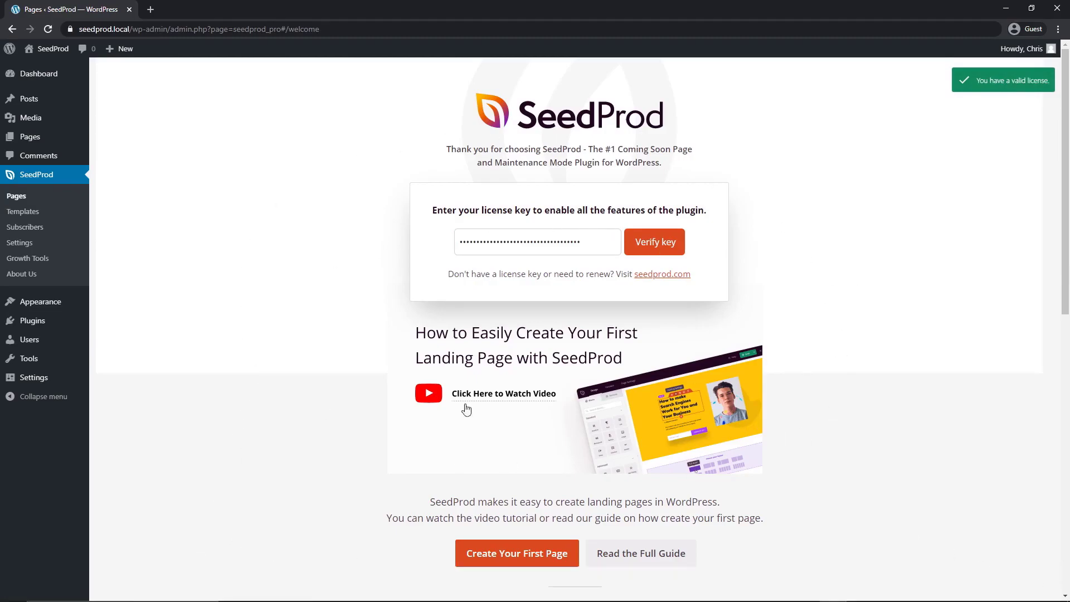
# - Go to the SeedProd Pages dashboard and choose Create New Landing Page
pyautogui.click(17, 197)
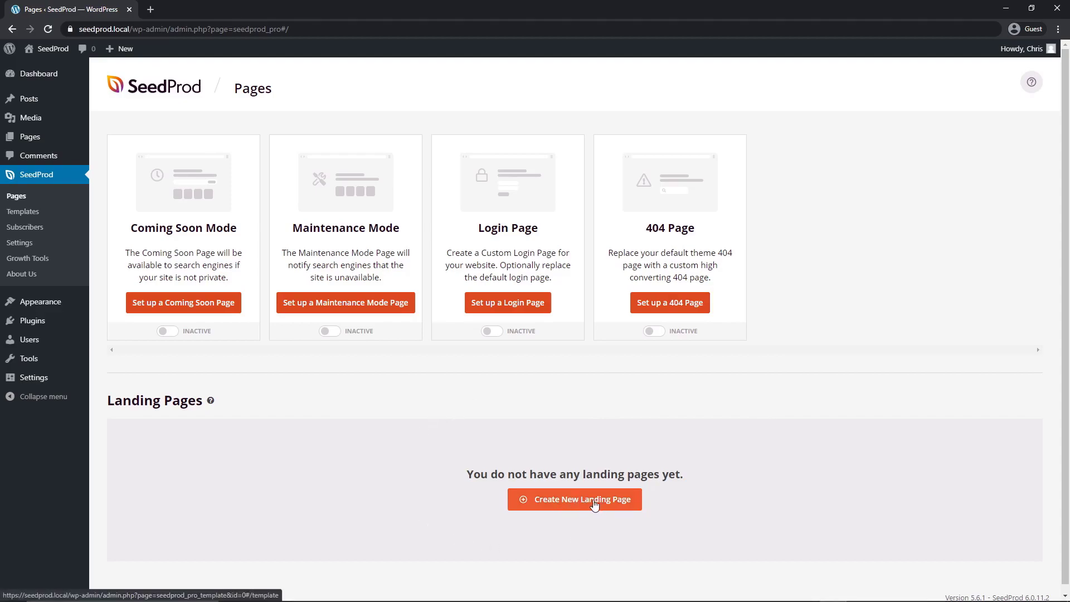
pyautogui.click(573, 503)
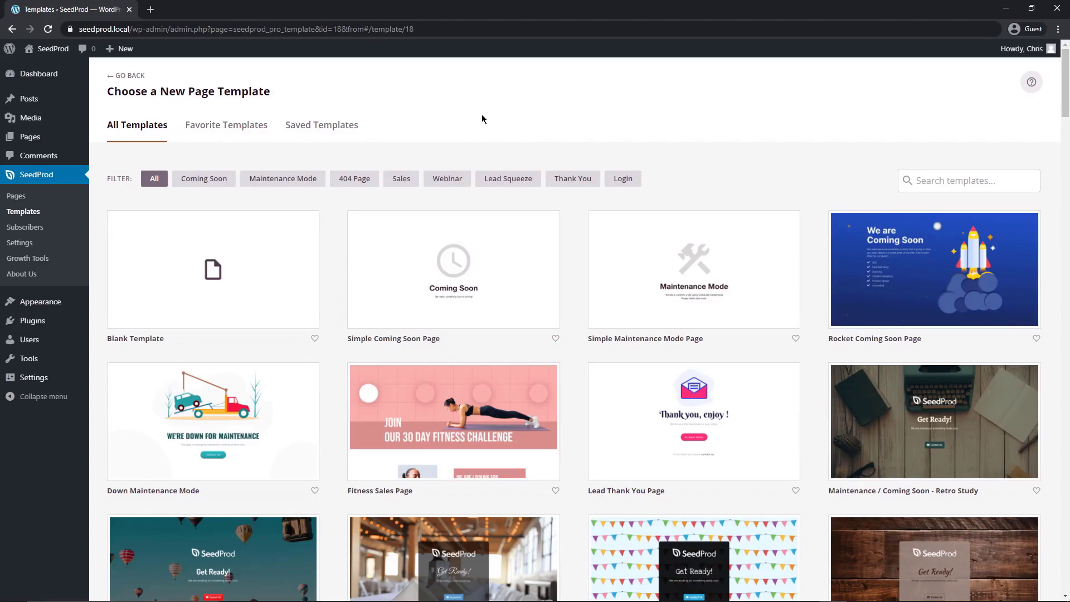
# - Filter the template chooser to show only Thank You templates
pyautogui.moveTo(218, 266)
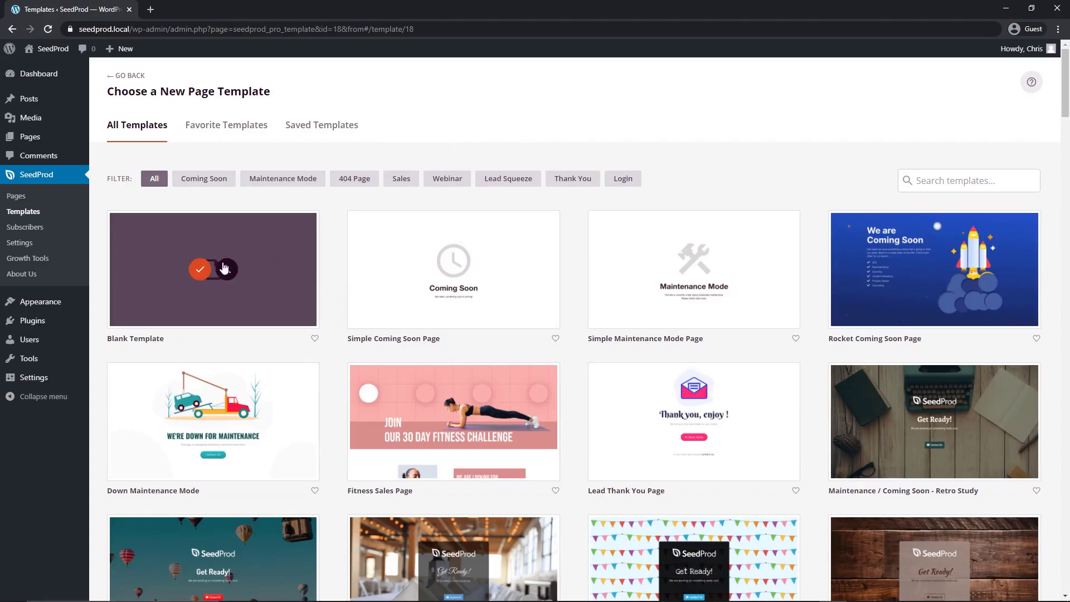
pyautogui.moveTo(481, 287)
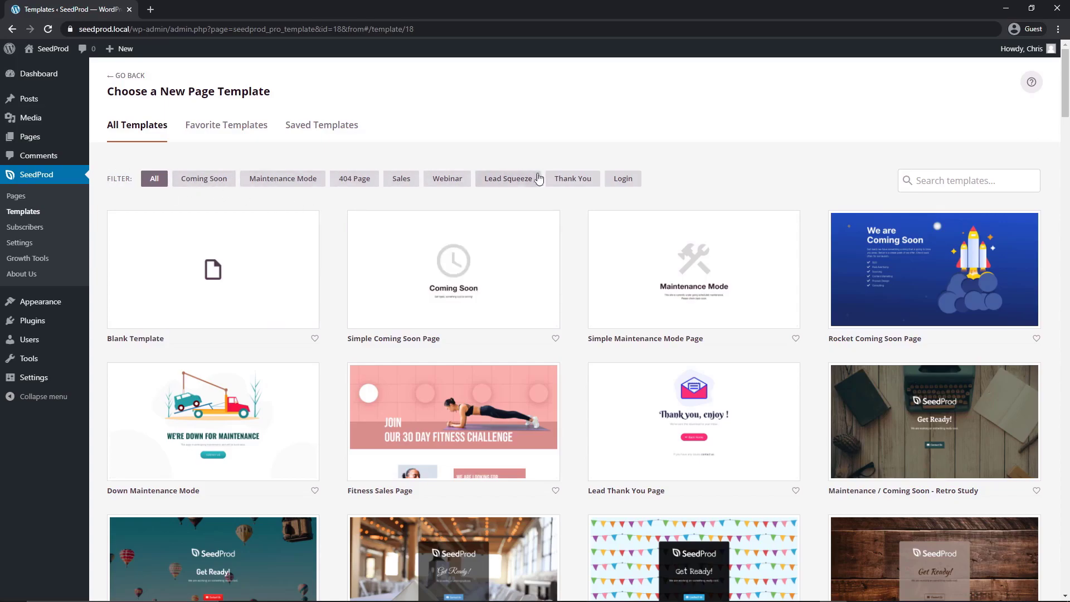
pyautogui.scroll(-5, 1064, 83)
pyautogui.moveTo(1064, 100); pyautogui.dragTo(1064, 72)
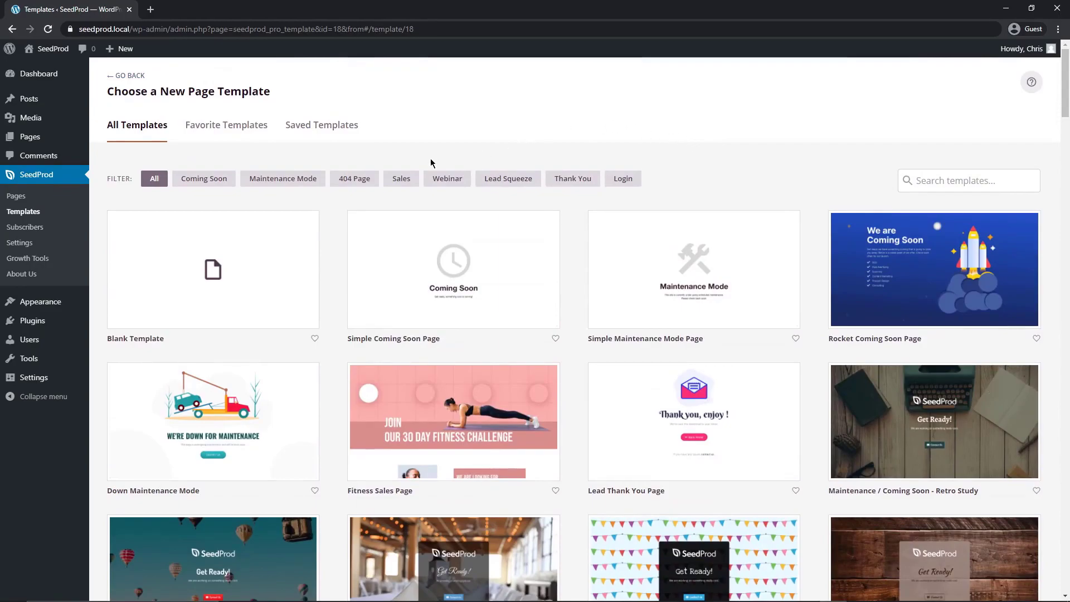
pyautogui.click(574, 181)
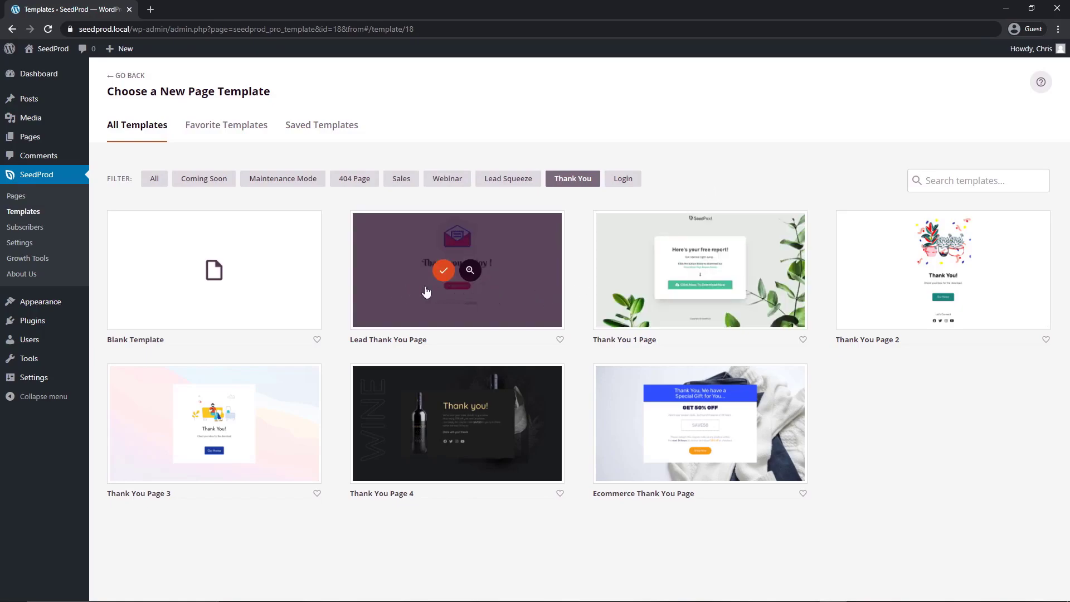
# - Preview the Lead Thank You Page template at phone and desktop sizes
pyautogui.moveTo(720, 289)
pyautogui.moveTo(220, 422)
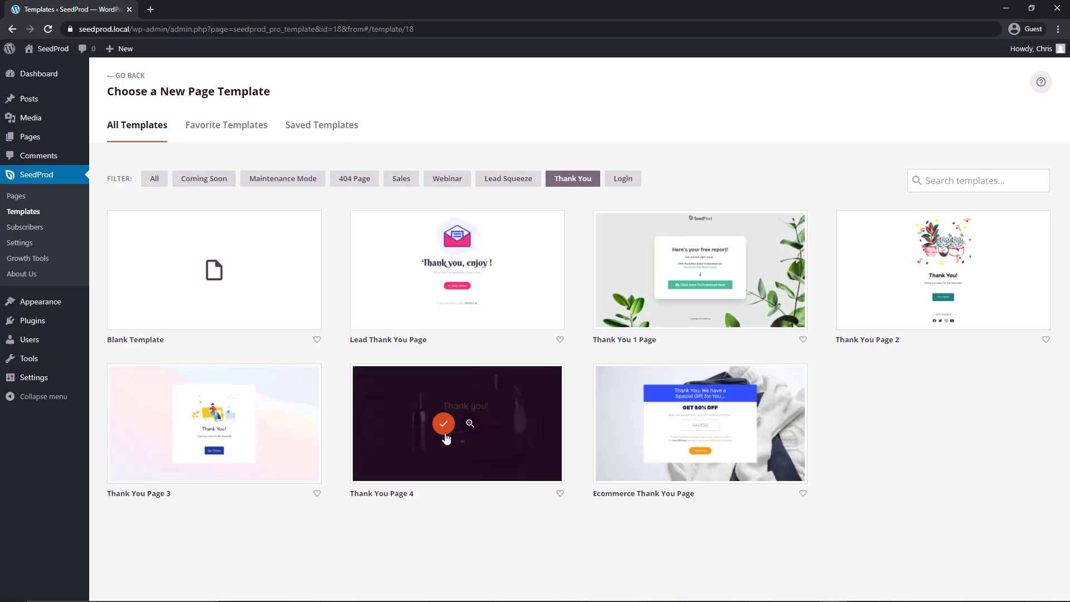
pyautogui.click(470, 269)
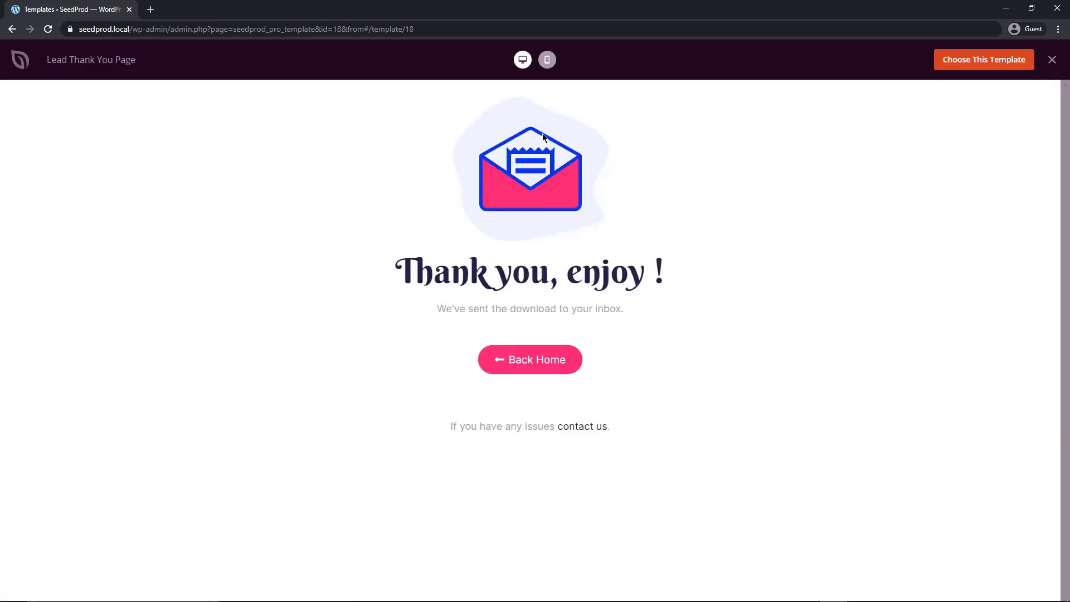
pyautogui.click(547, 67)
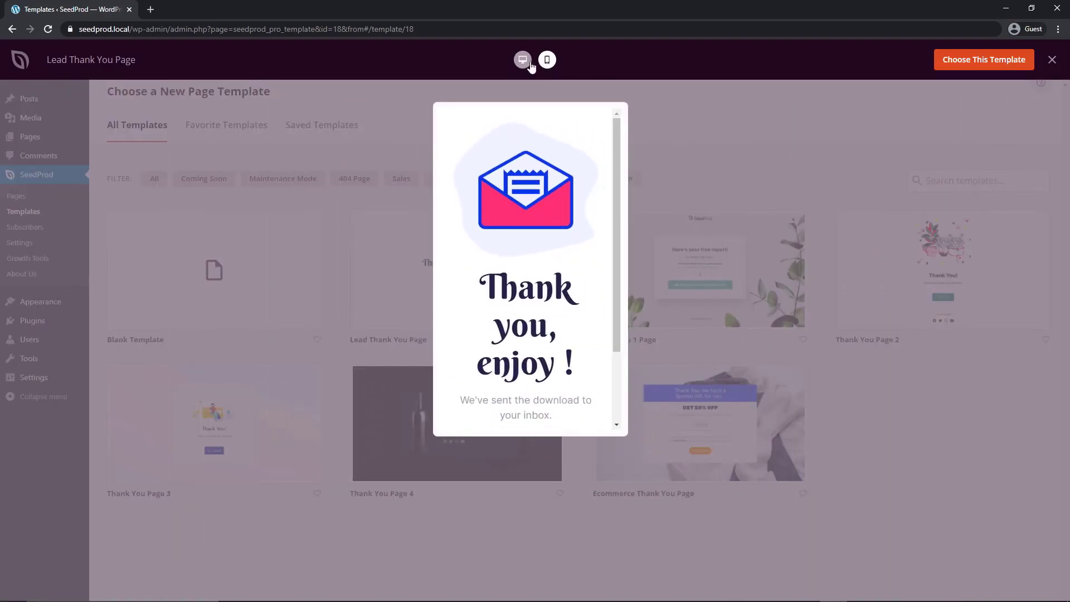
pyautogui.click(524, 62)
pyautogui.click(1051, 61)
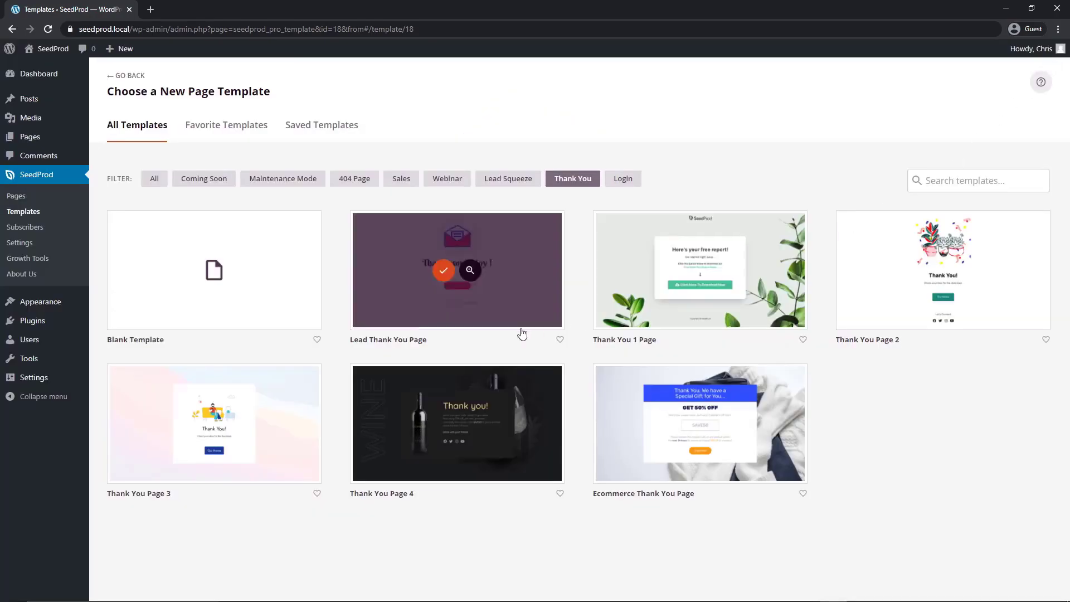
# - Pick Thank You Page 4, name the page 'Thank You', and save to open the builder
pyautogui.click(442, 426)
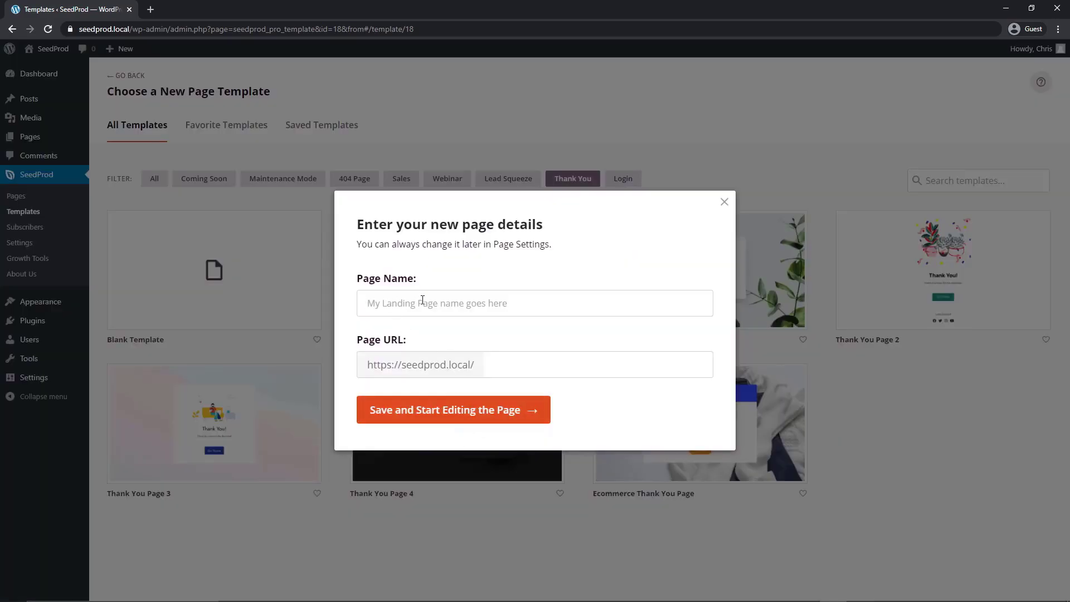
pyautogui.write('Thank You')
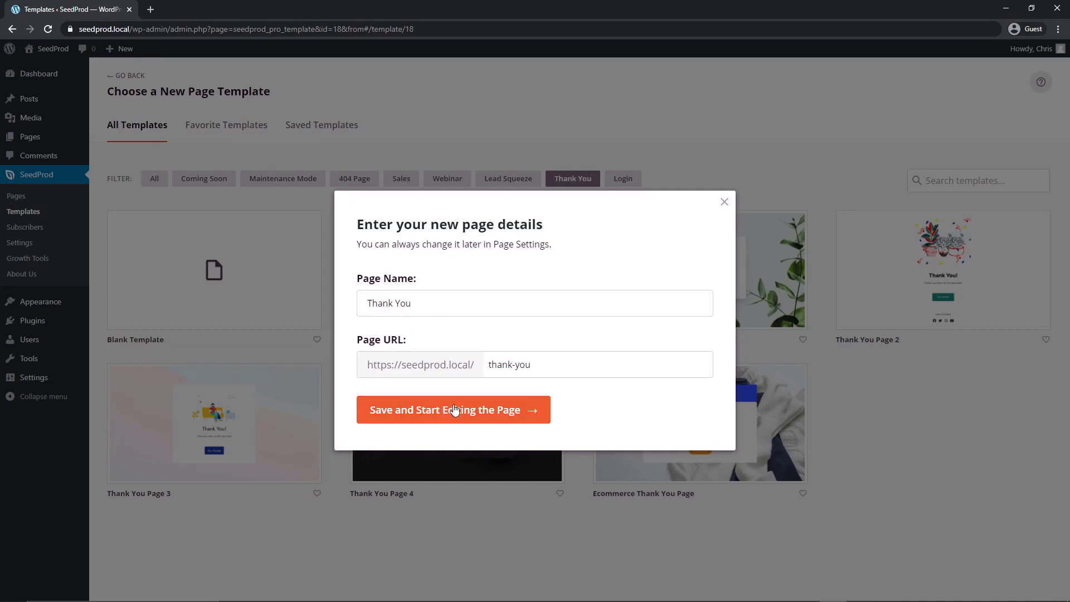
pyautogui.click(539, 412)
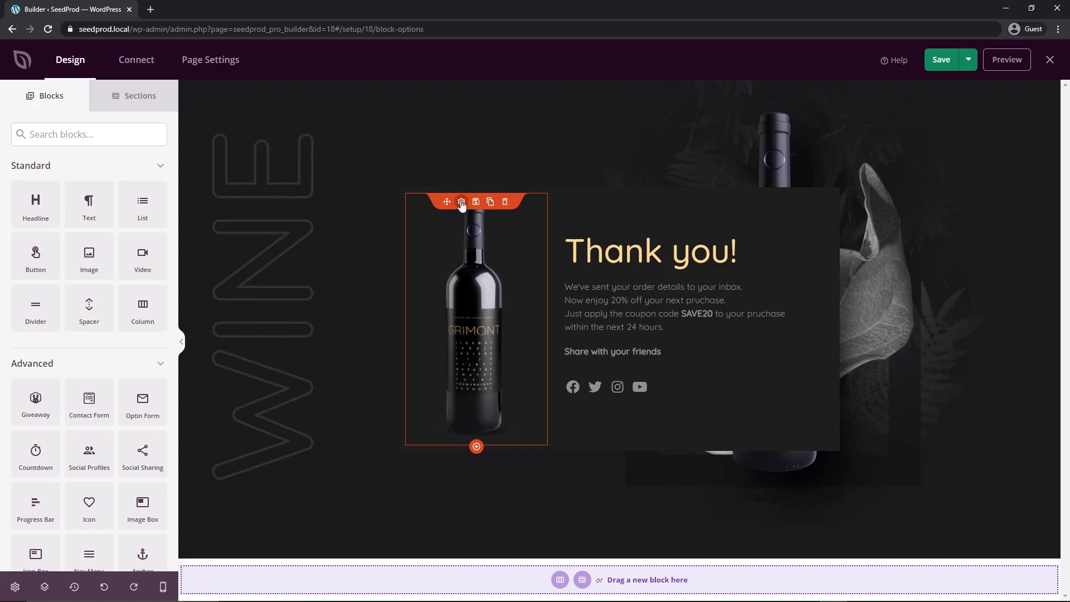
# - Open the wine bottle image block's settings, showing its 150 px width
pyautogui.click(462, 202)
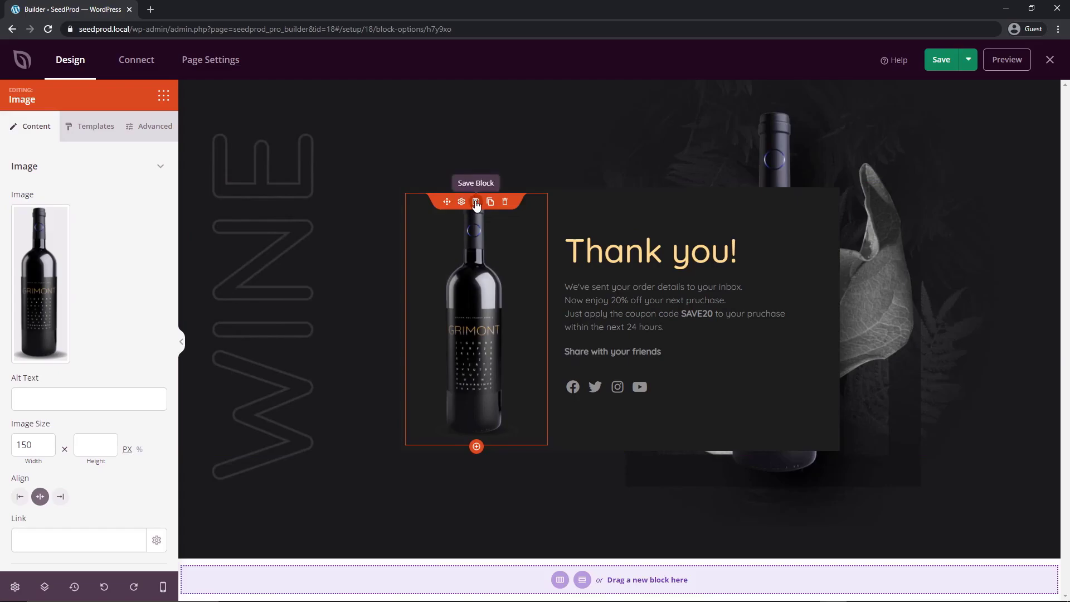
# - Duplicate the wine bottle image block, then delete the duplicate copy
pyautogui.click(163, 96)
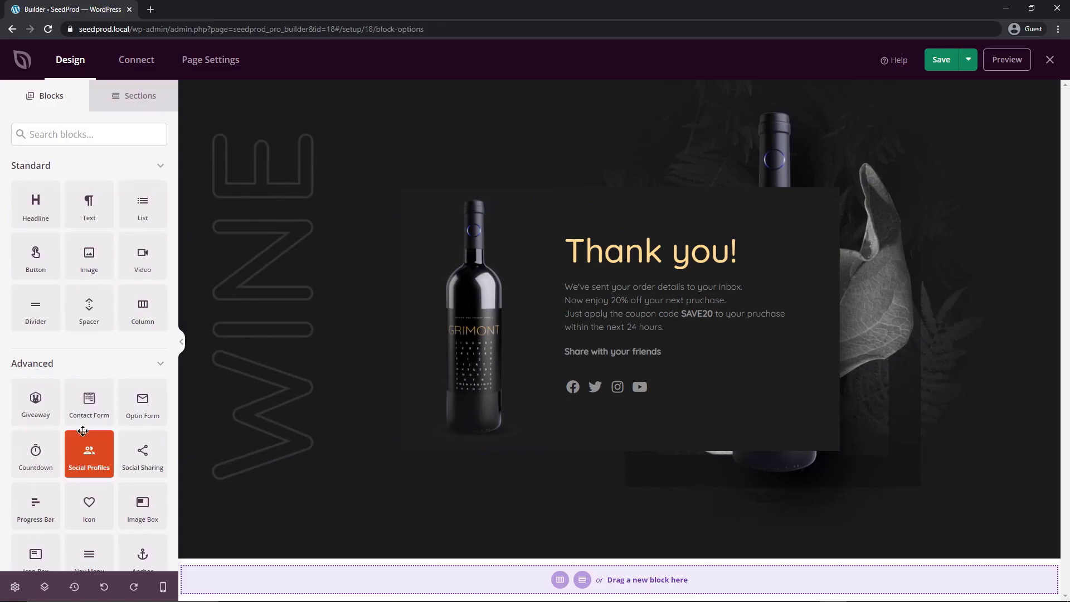
pyautogui.scroll(-4, 89, 446)
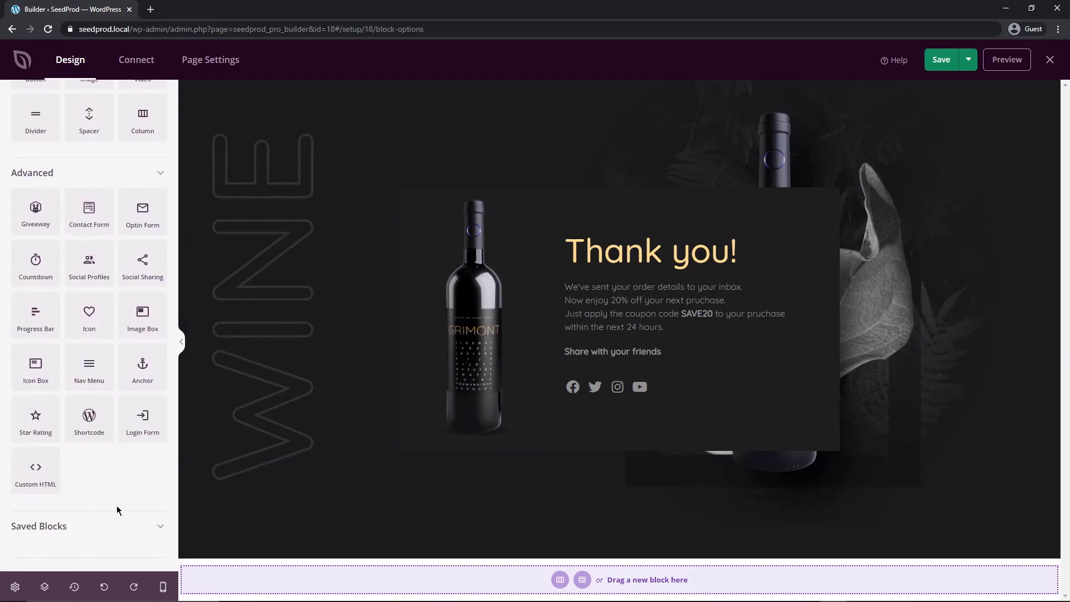
pyautogui.scroll(4, 117, 510)
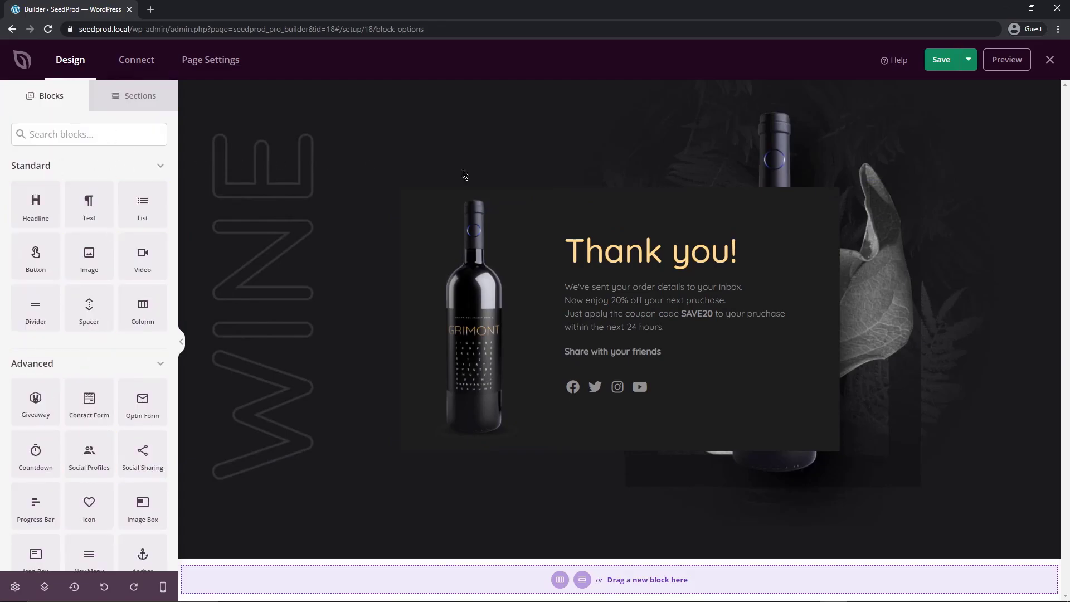
pyautogui.moveTo(508, 239)
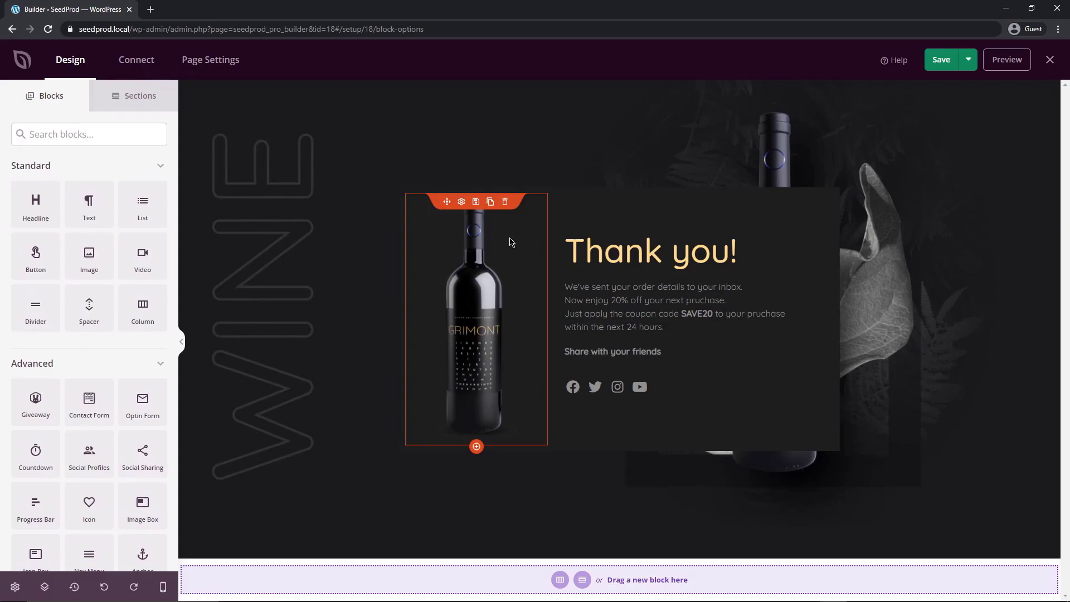
pyautogui.click(493, 202)
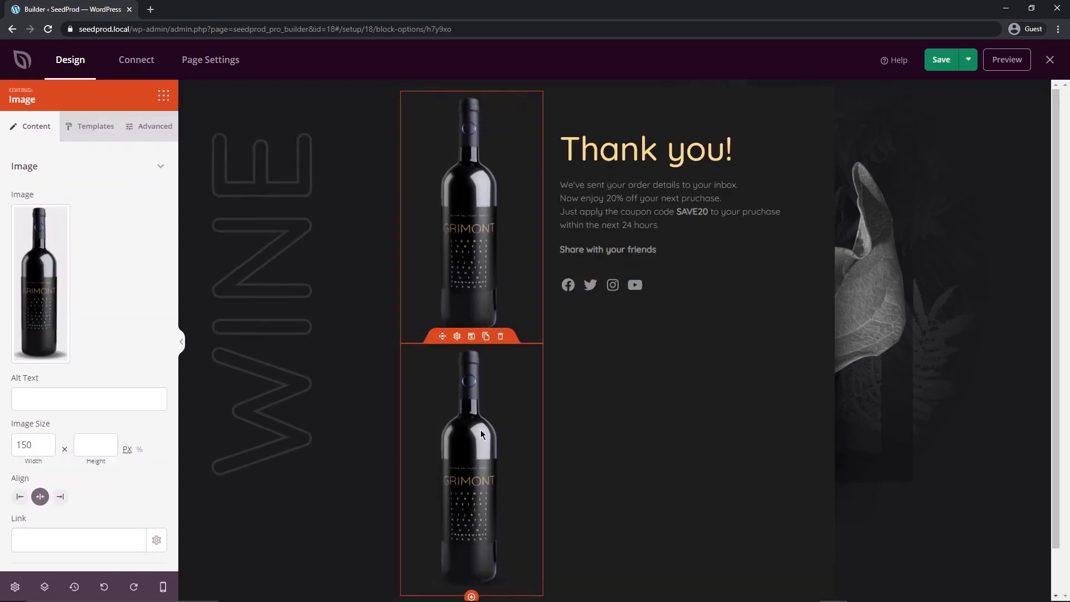
pyautogui.click(500, 338)
pyautogui.click(508, 346)
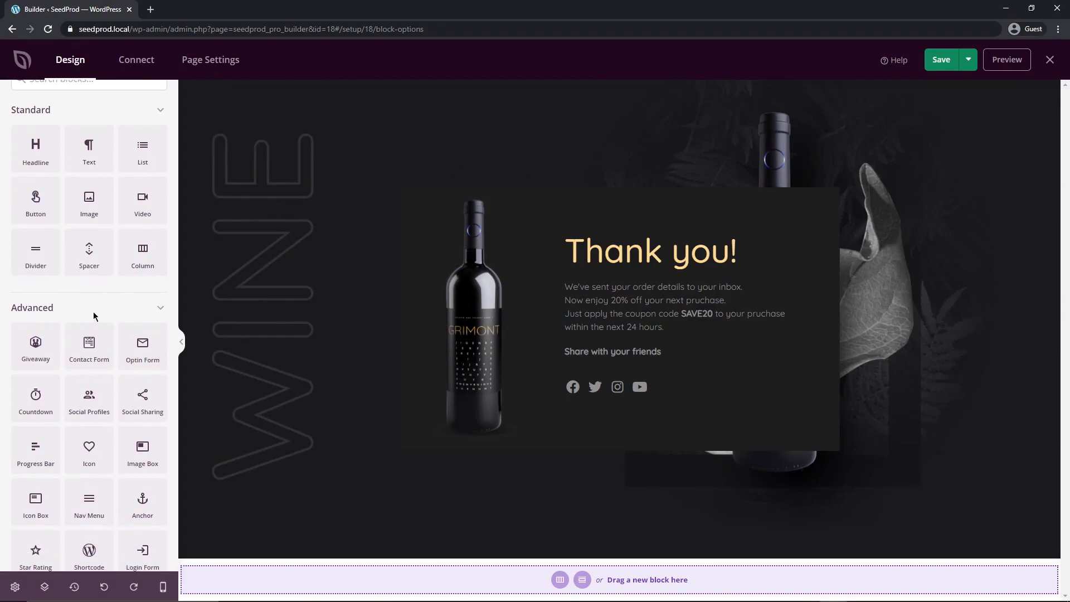
# - Scroll through the Standard and Advanced blocks in the block library
pyautogui.scroll(-3, 95, 313)
pyautogui.scroll(4, 94, 379)
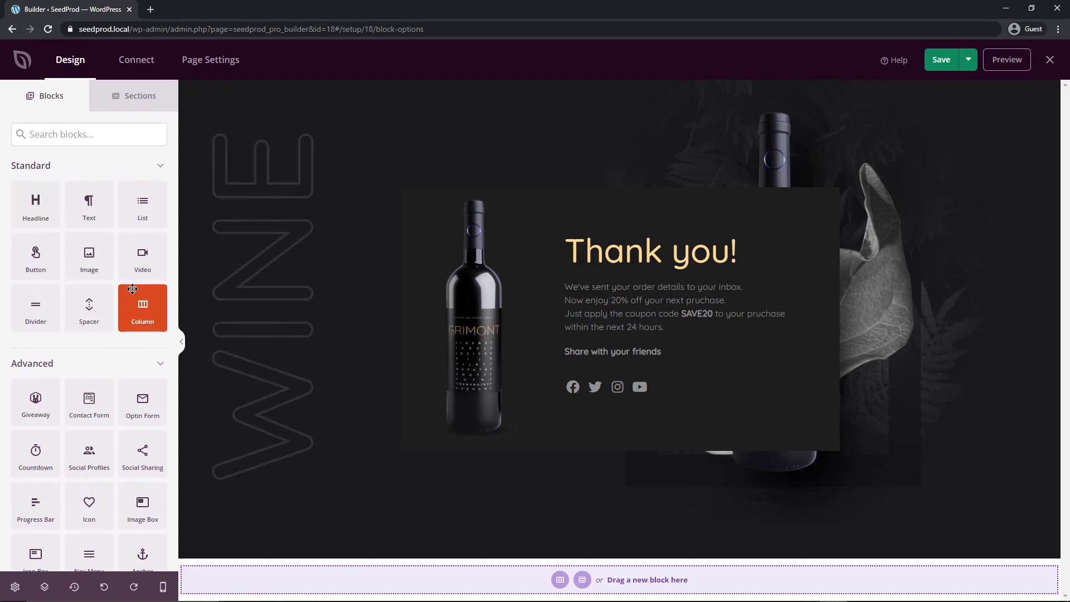
pyautogui.scroll(-3, 121, 294)
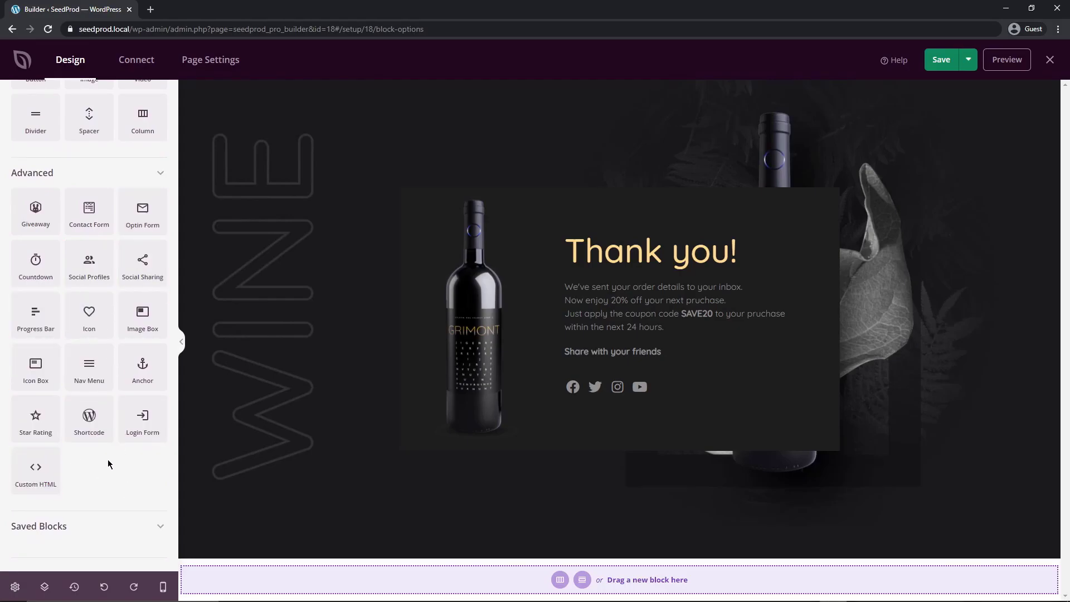
pyautogui.scroll(4, 118, 357)
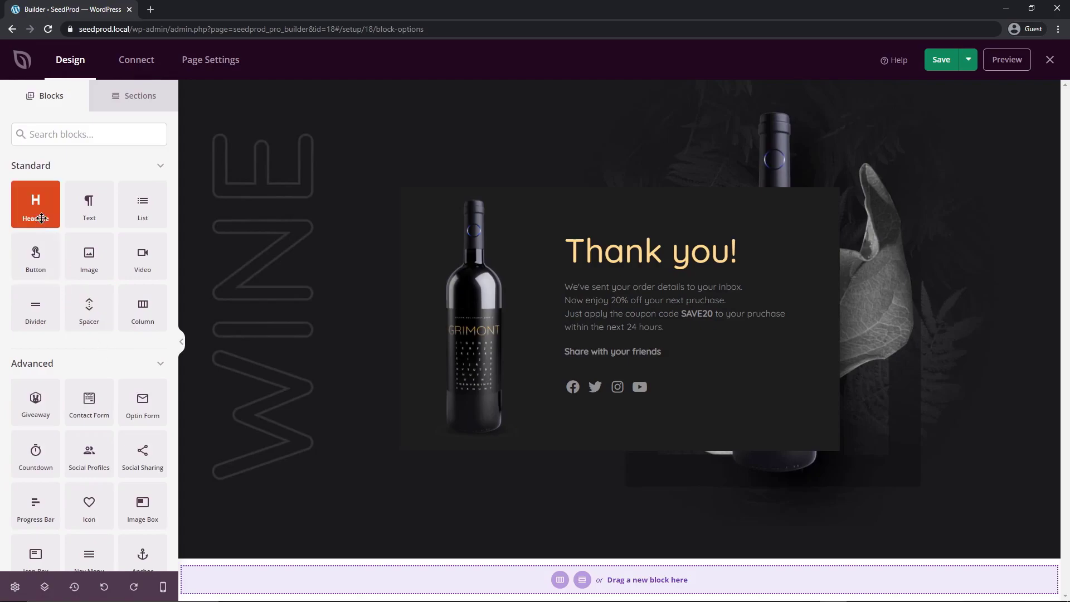
# - Drag a Headline block under 'Thank you!' and change its text to Hello World
pyautogui.moveTo(35, 204); pyautogui.dragTo(669, 285)
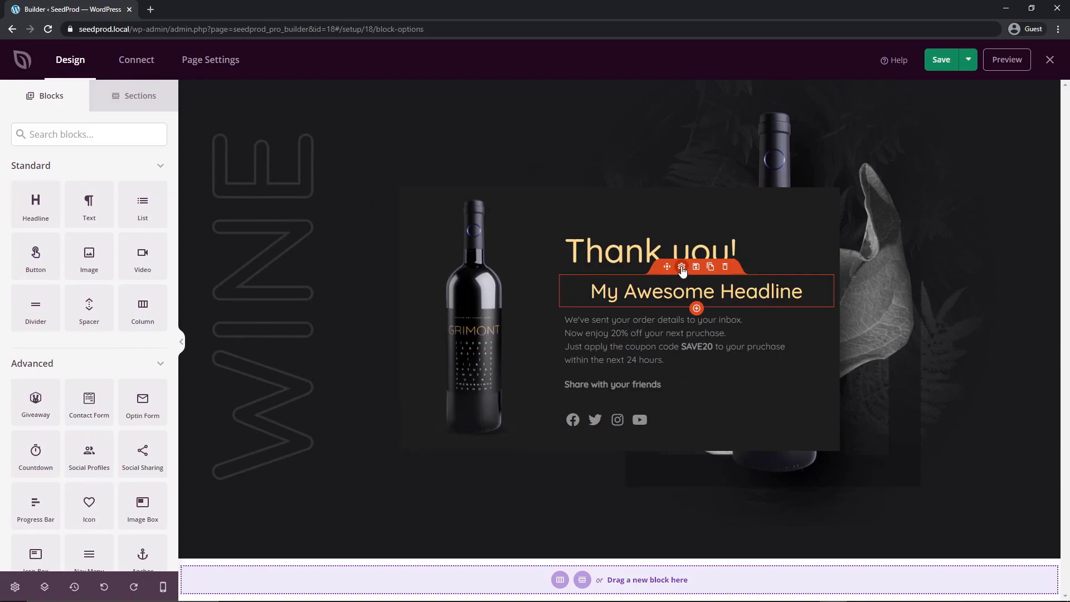
pyautogui.click(682, 267)
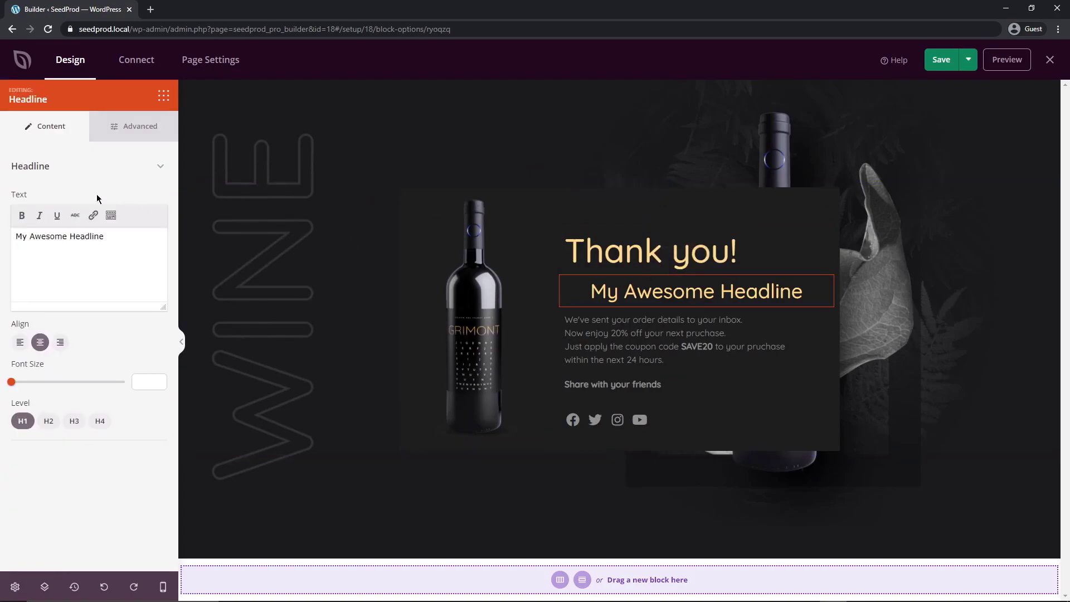
pyautogui.moveTo(67, 233); pyautogui.dragTo(3, 230)
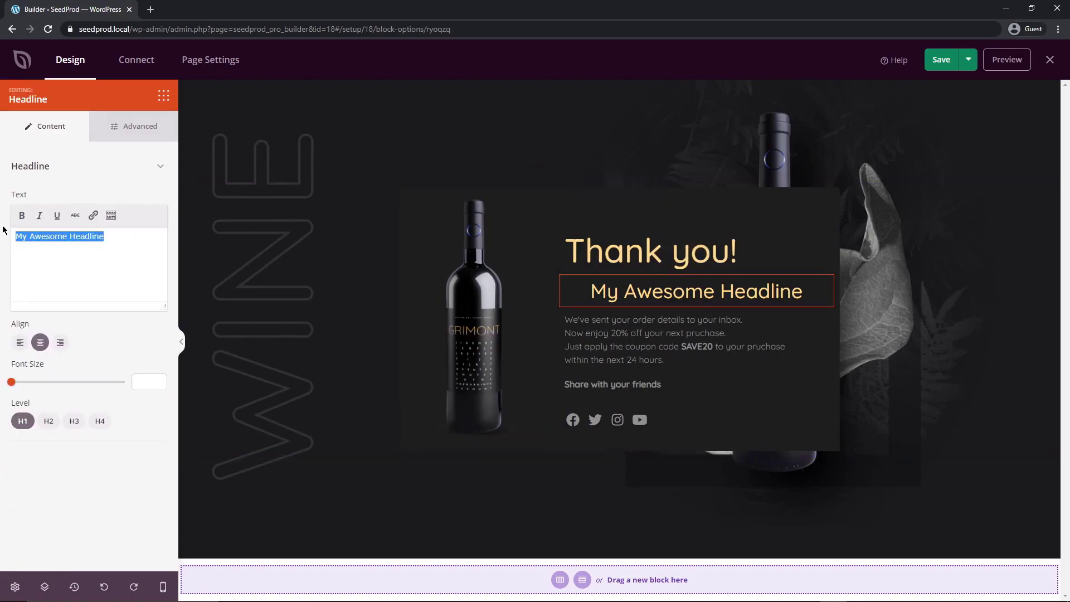
pyautogui.write('Hello World')
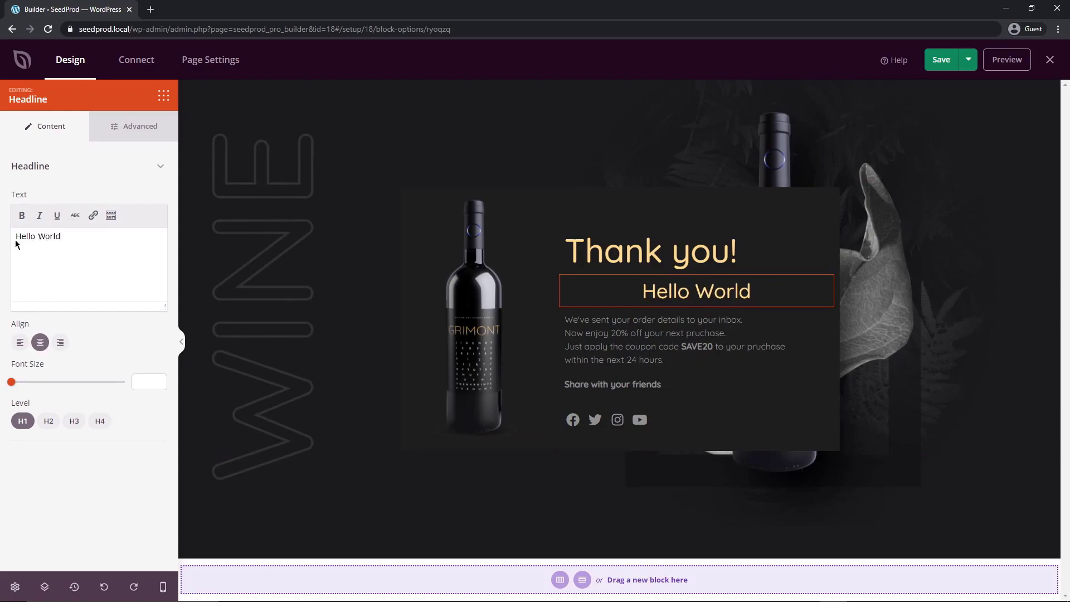
# - Left-align the Hello World headline, set font size 17, and keep it at H1
pyautogui.click(20, 342)
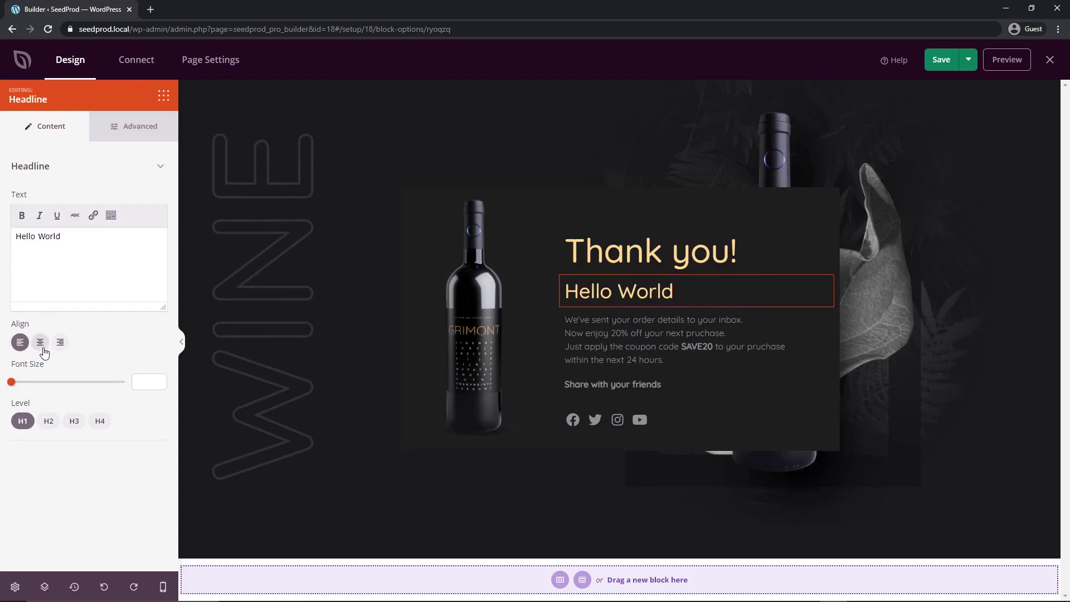
pyautogui.click(60, 342)
pyautogui.click(40, 342)
pyautogui.click(20, 342)
pyautogui.moveTo(11, 382)
pyautogui.mouseDown()
pyautogui.moveTo(132, 382)
pyautogui.moveTo(24, 382)
pyautogui.mouseUp()
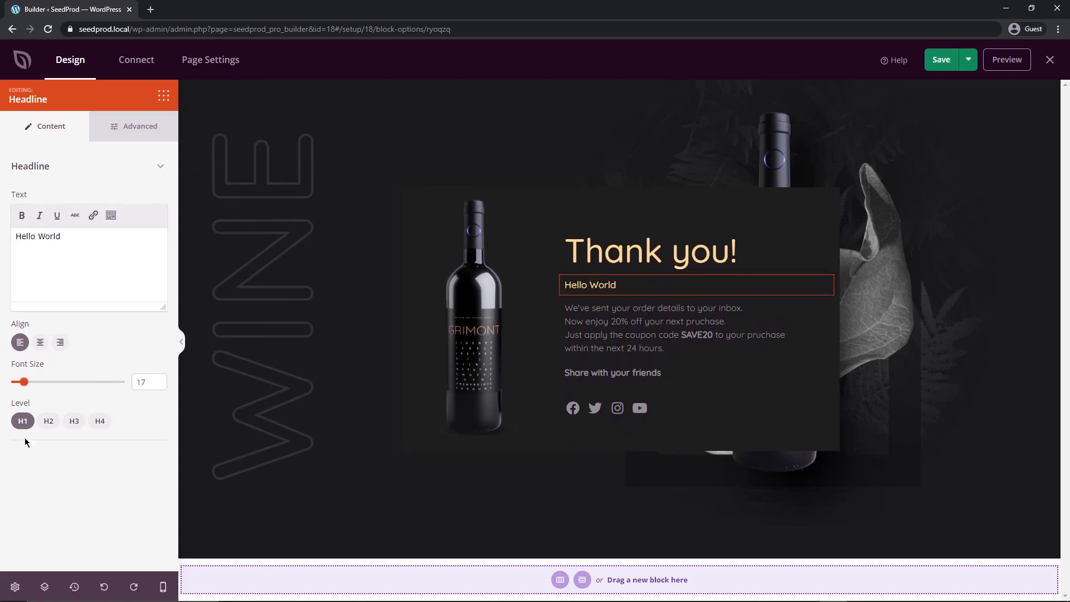
pyautogui.click(49, 421)
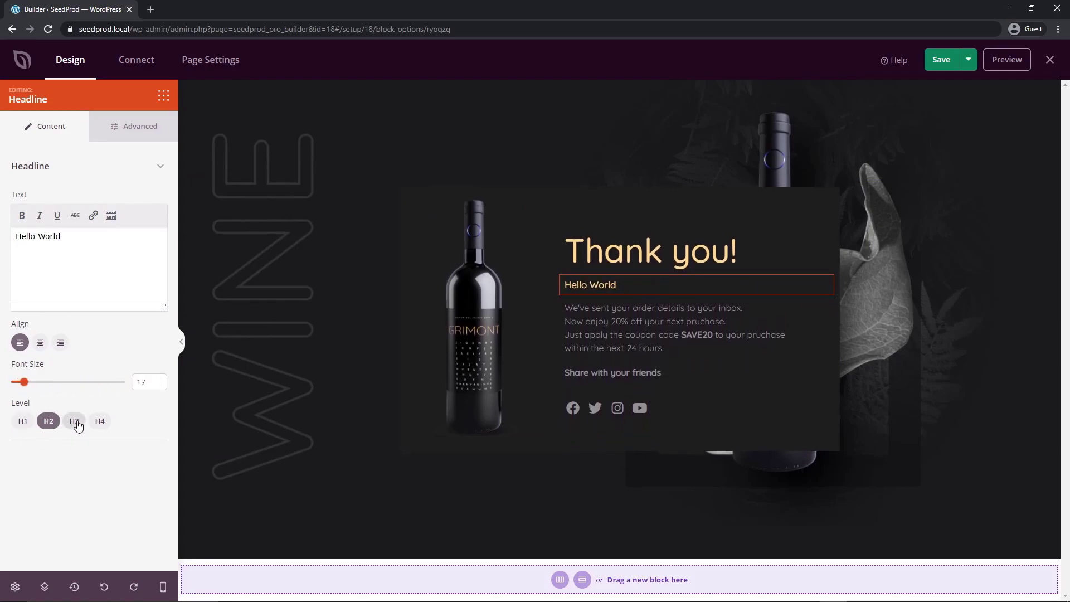
pyautogui.click(74, 422)
pyautogui.click(23, 421)
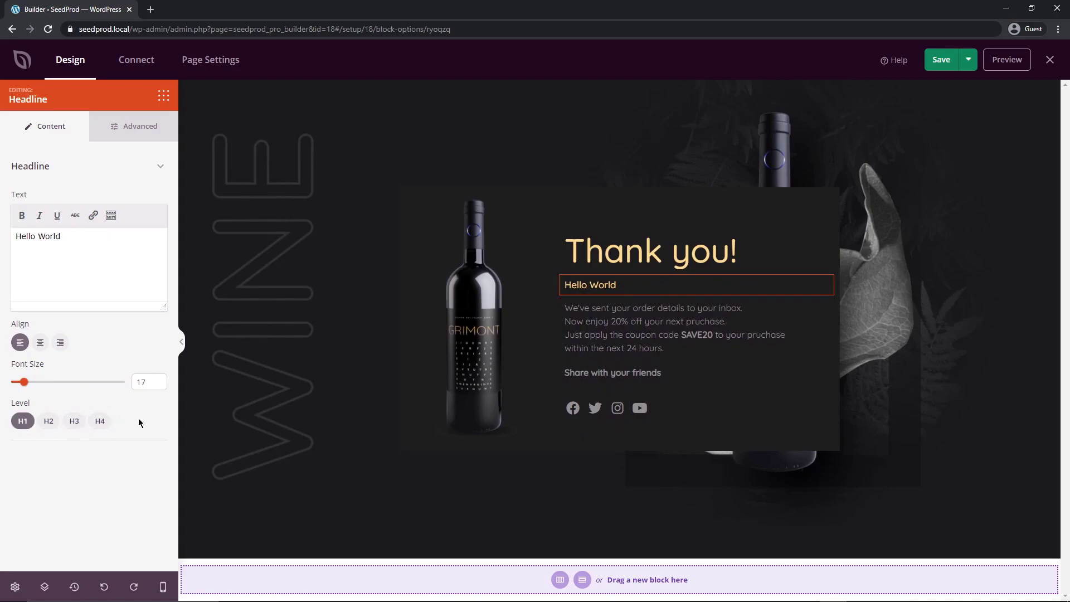
# - Check the headline's advanced options, then bring up the bottle image's style presets
pyautogui.click(141, 128)
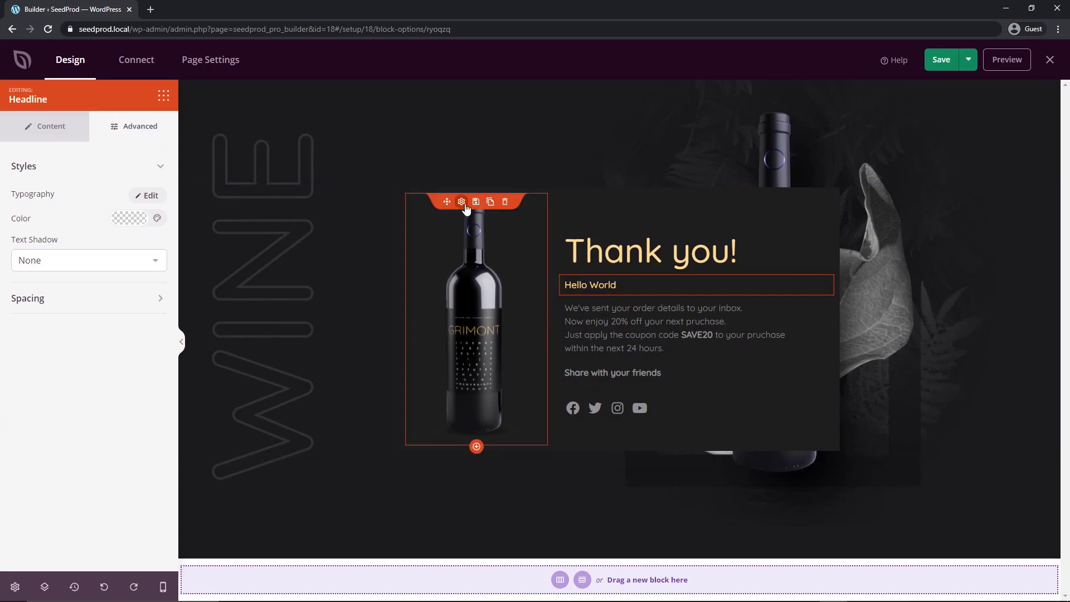
pyautogui.click(461, 202)
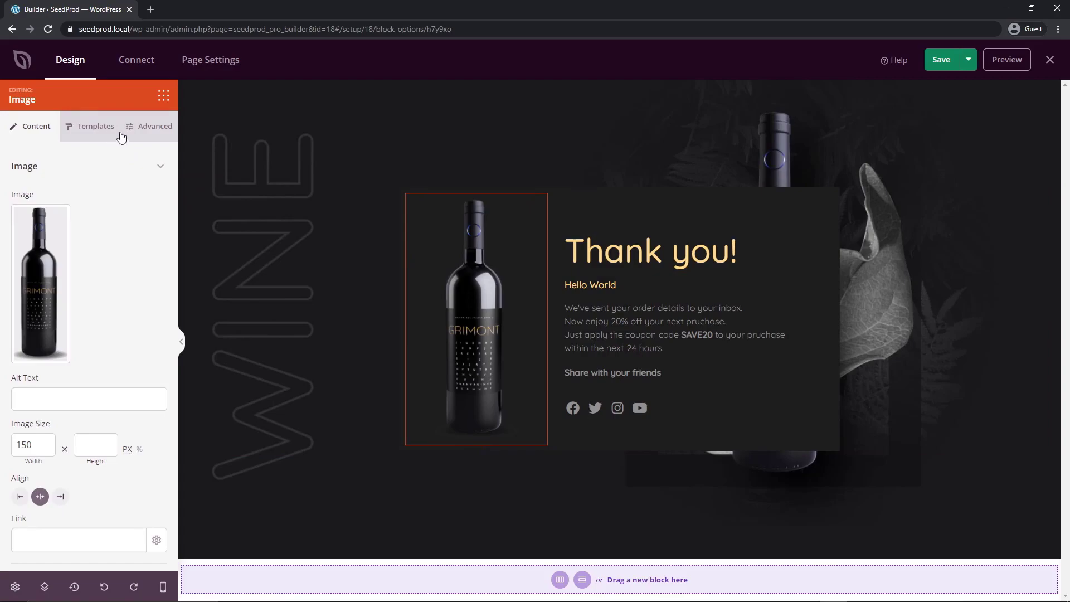
pyautogui.click(87, 129)
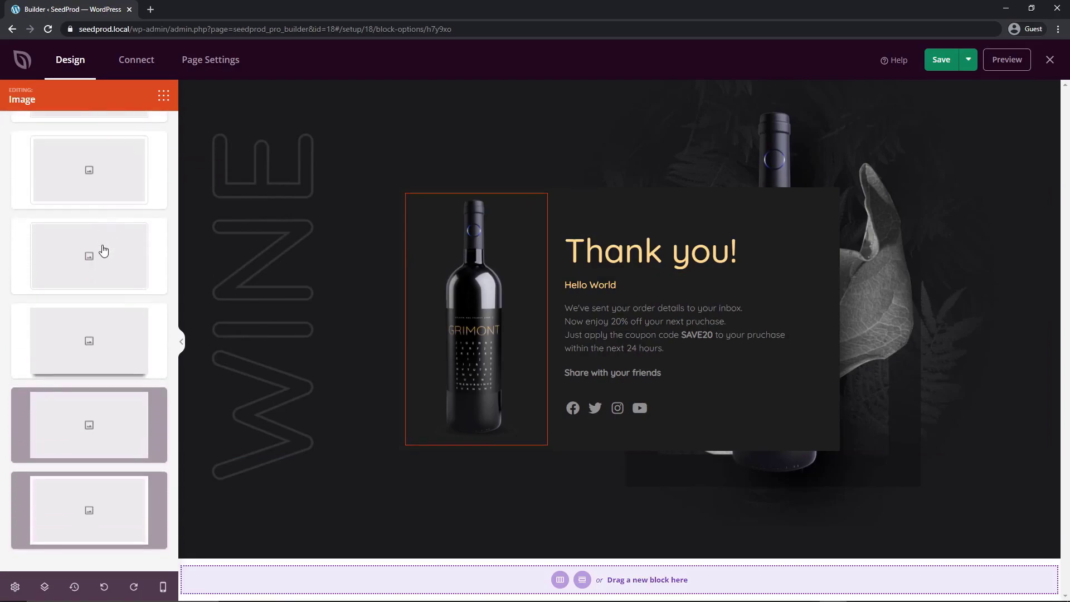
# - Apply the white-background framed style preset to the bottle image
pyautogui.scroll(-2, 95, 182)
pyautogui.click(97, 503)
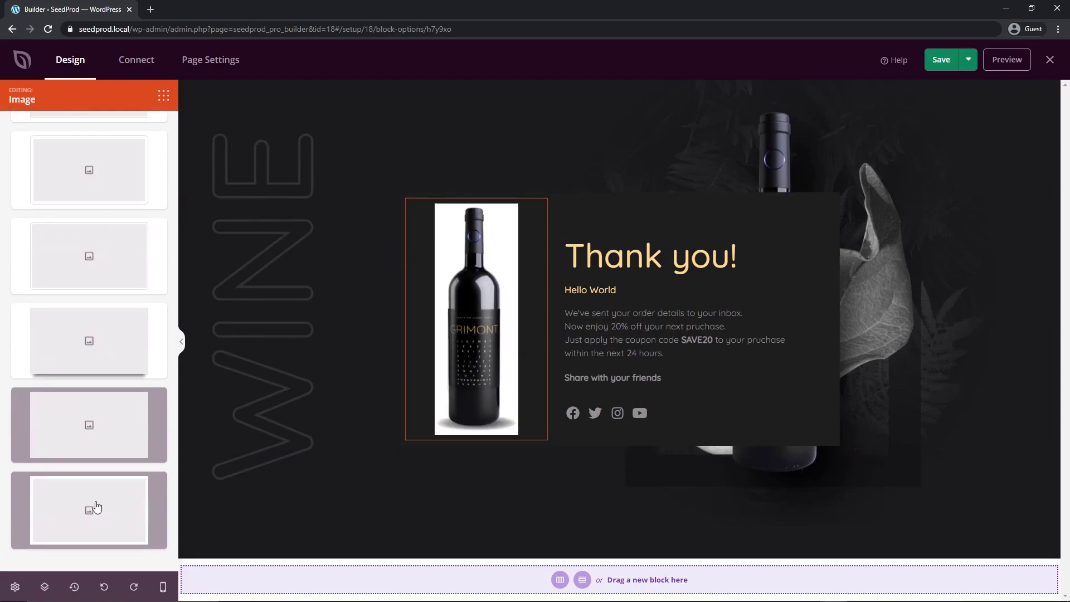
pyautogui.click(100, 344)
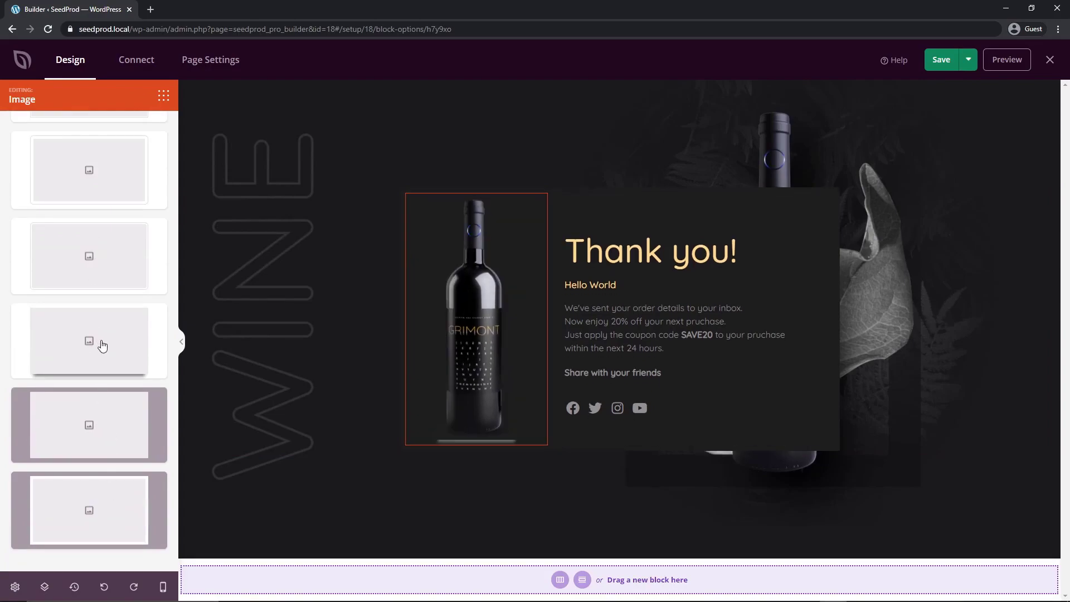
pyautogui.click(98, 268)
pyautogui.scroll(2, 93, 308)
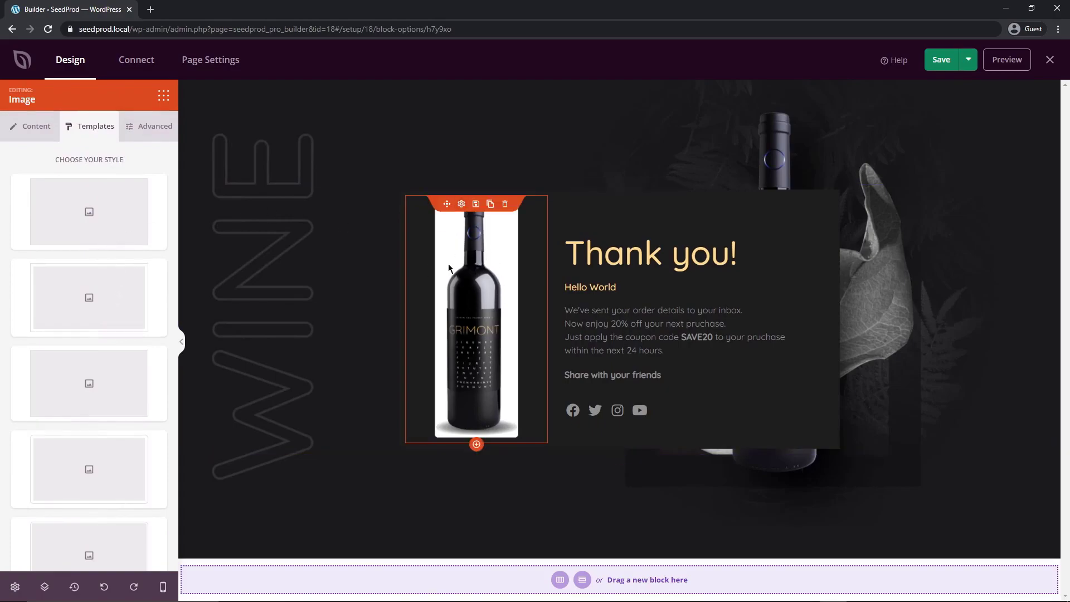
# - Delete the Hello World headline and confirm the deletion
pyautogui.click(163, 96)
pyautogui.click(724, 269)
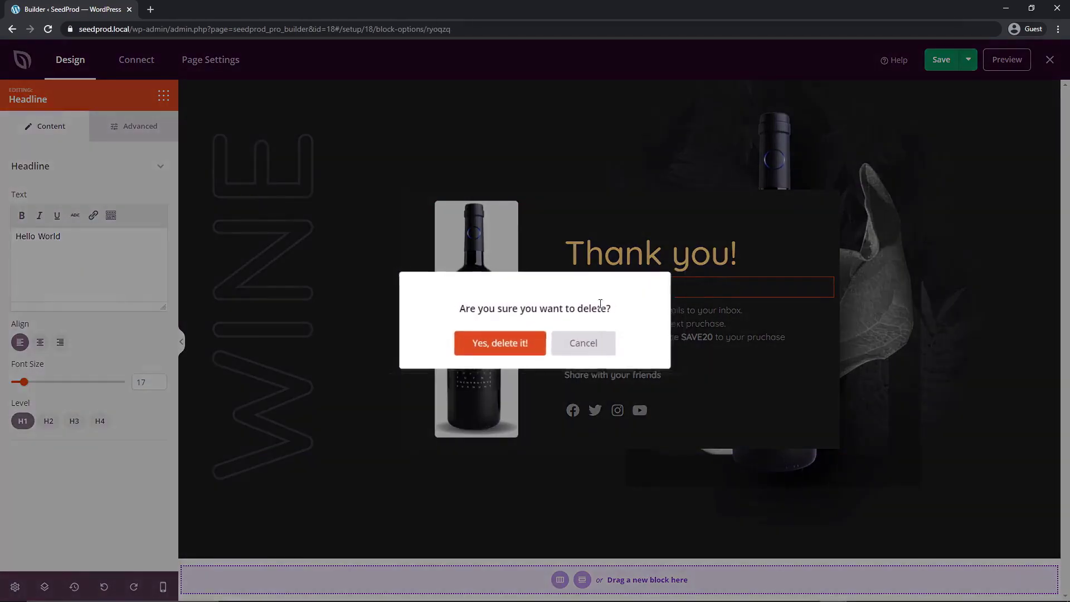
pyautogui.click(495, 340)
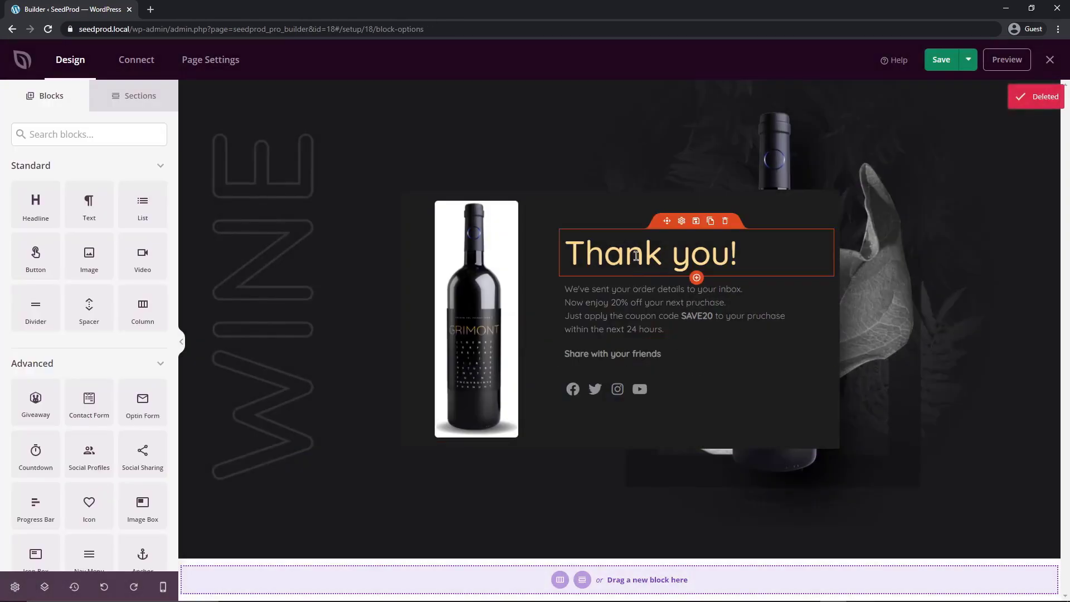
pyautogui.click(680, 223)
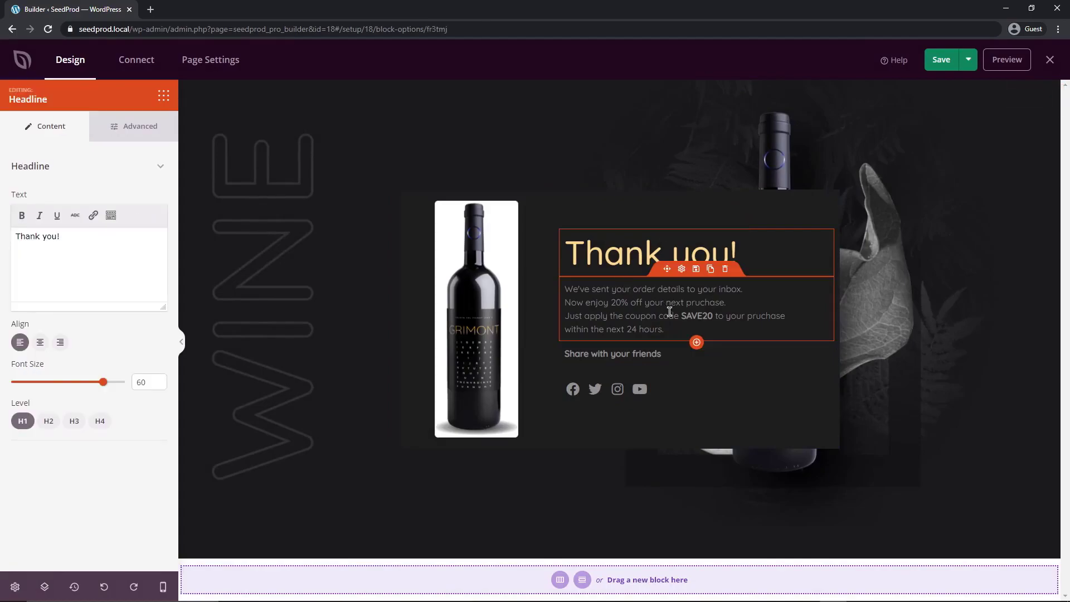
pyautogui.click(646, 314)
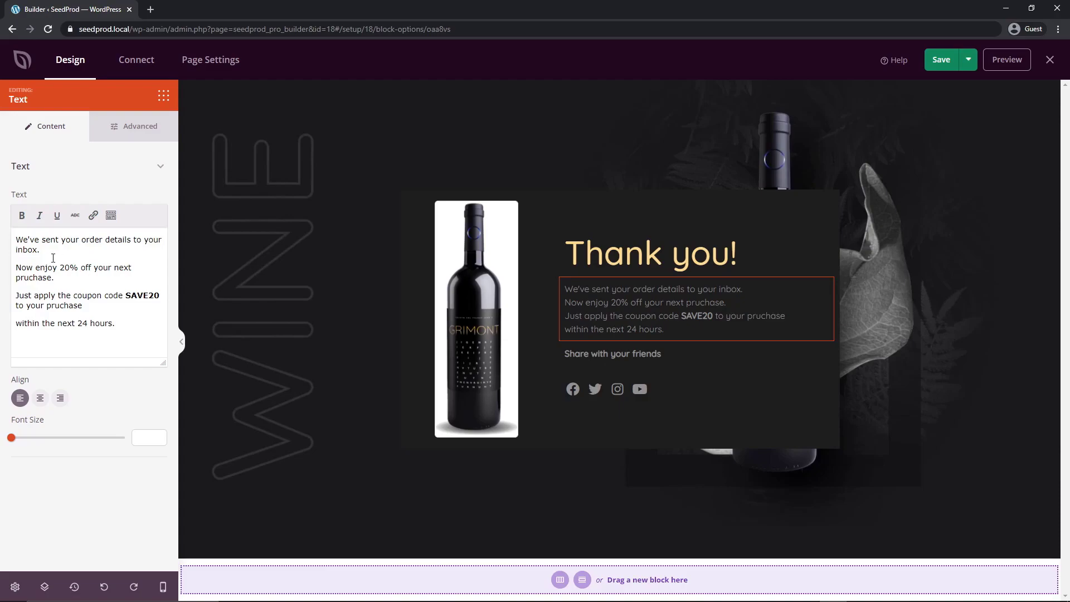
pyautogui.moveTo(124, 296); pyautogui.dragTo(83, 306)
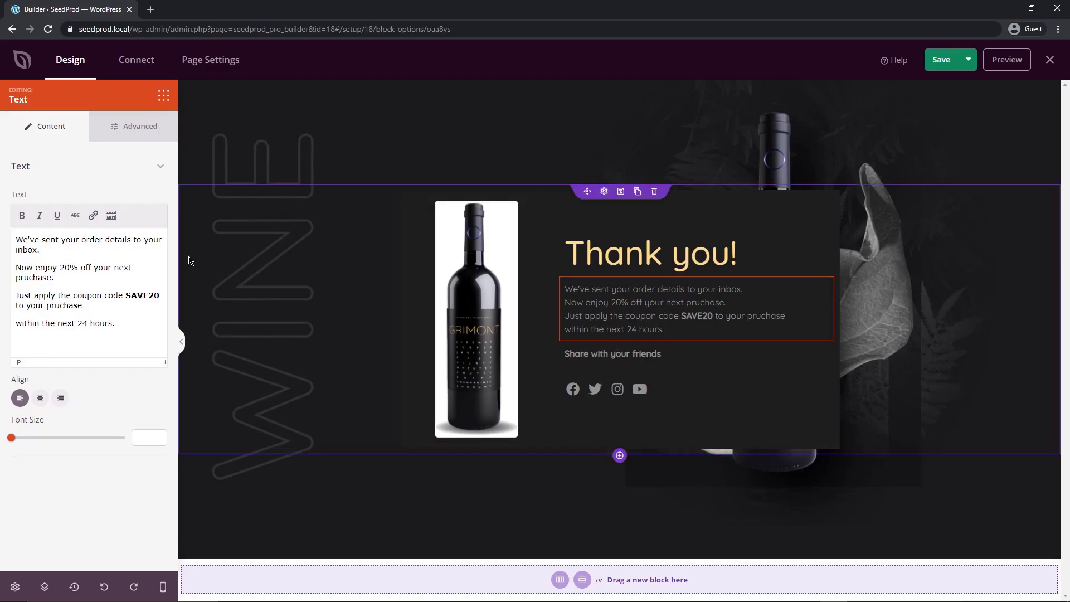
pyautogui.click(163, 99)
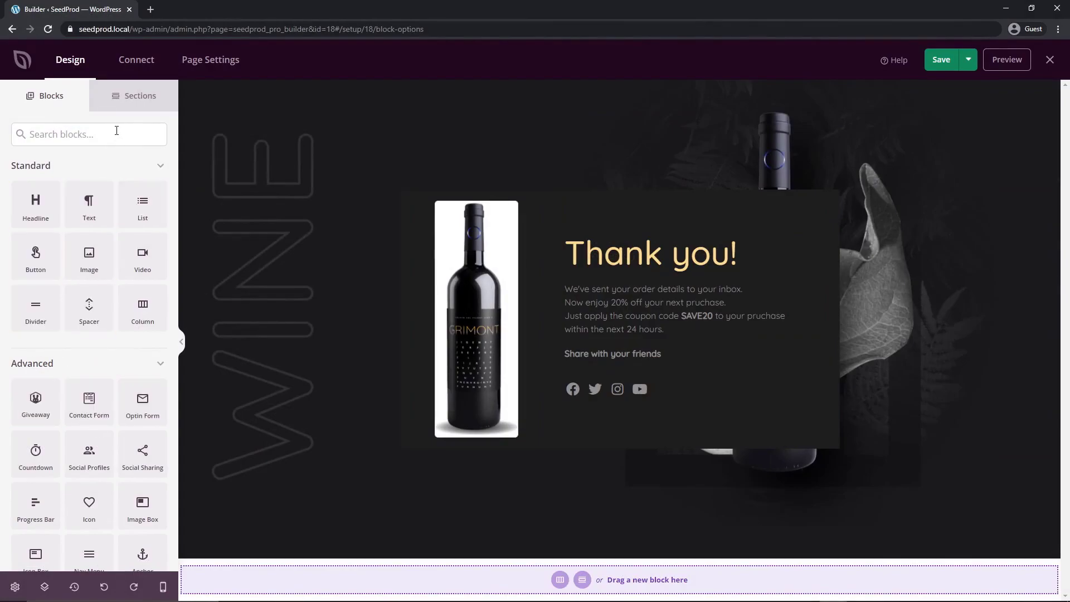
# - Browse the Header, Hero, Call To Action and FAQ section templates, inserting FAQ 1
pyautogui.click(129, 94)
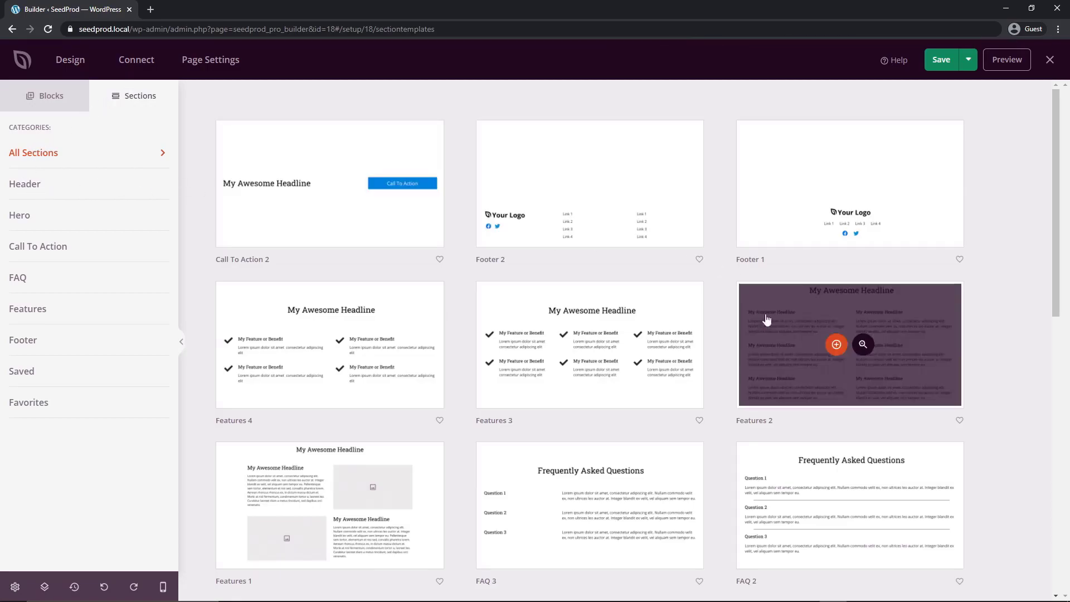
pyautogui.scroll(-10, 283, 341)
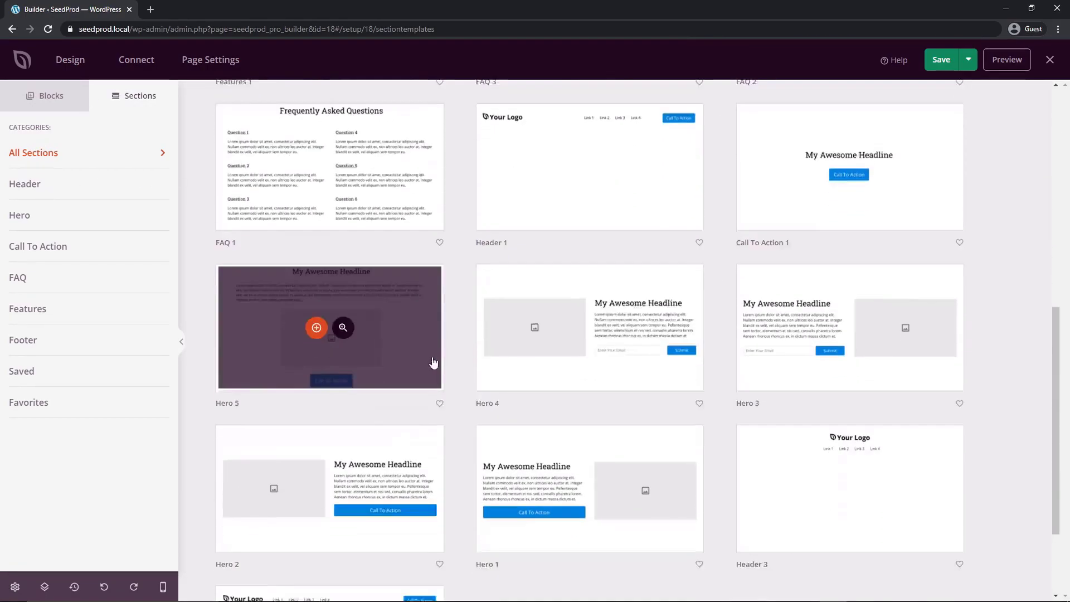
pyautogui.scroll(10, 346, 382)
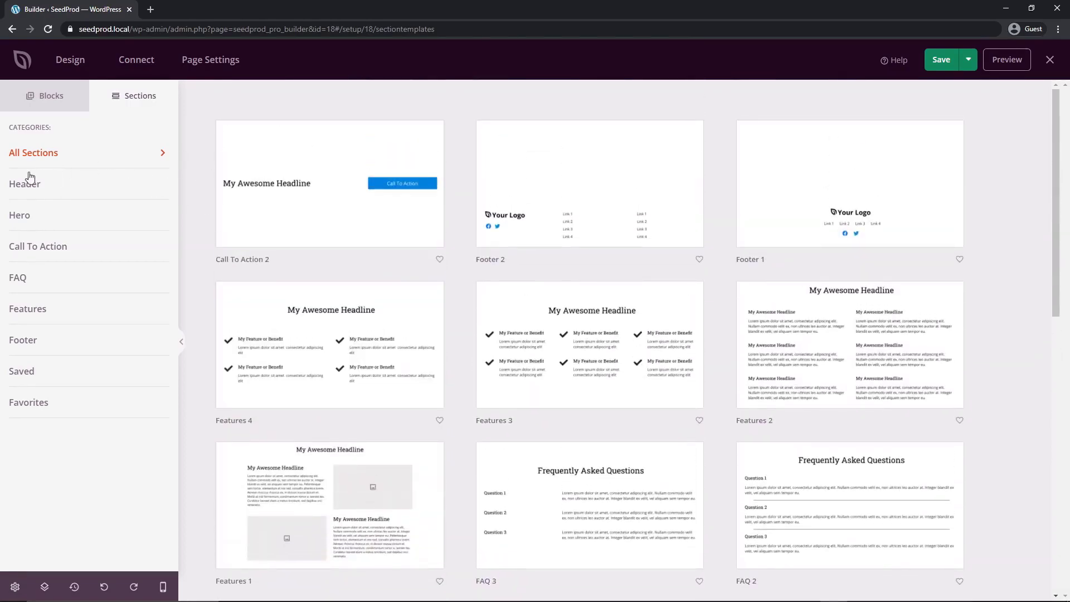
pyautogui.click(30, 182)
pyautogui.click(22, 217)
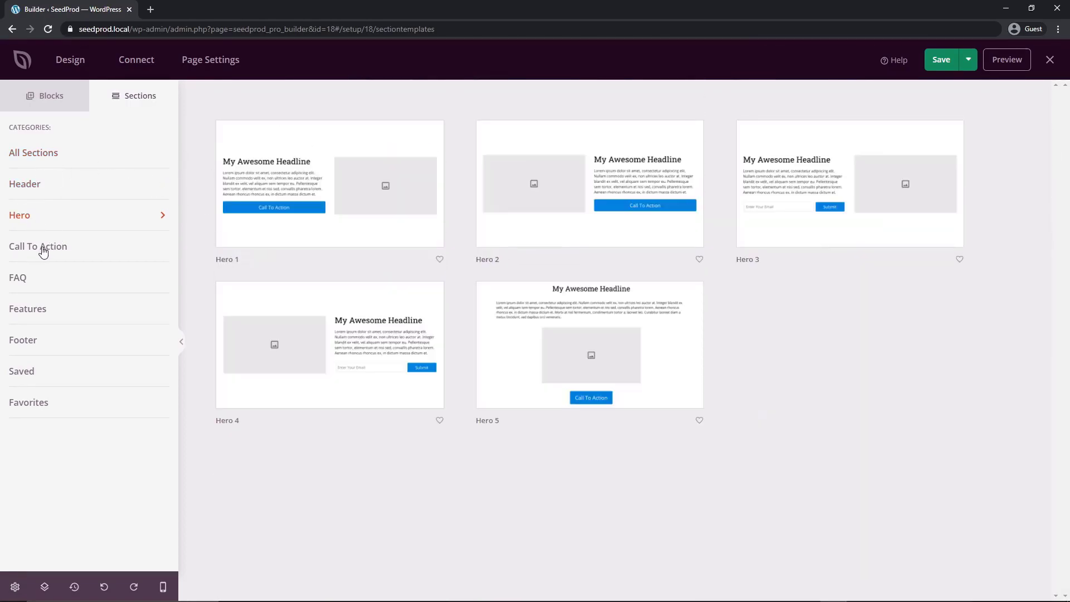
pyautogui.click(43, 250)
pyautogui.click(23, 278)
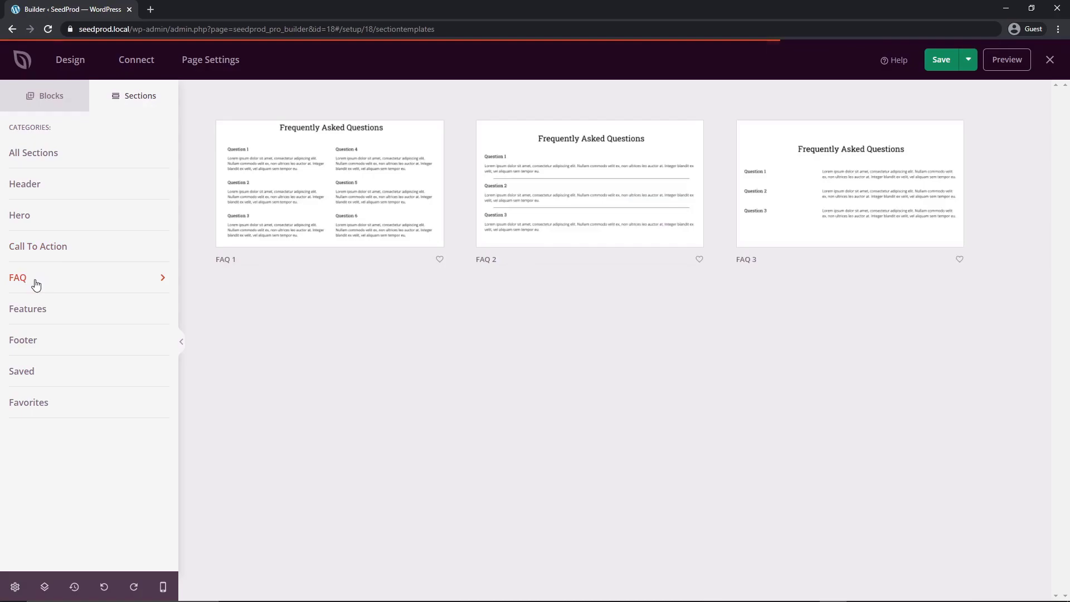
pyautogui.moveTo(279, 199)
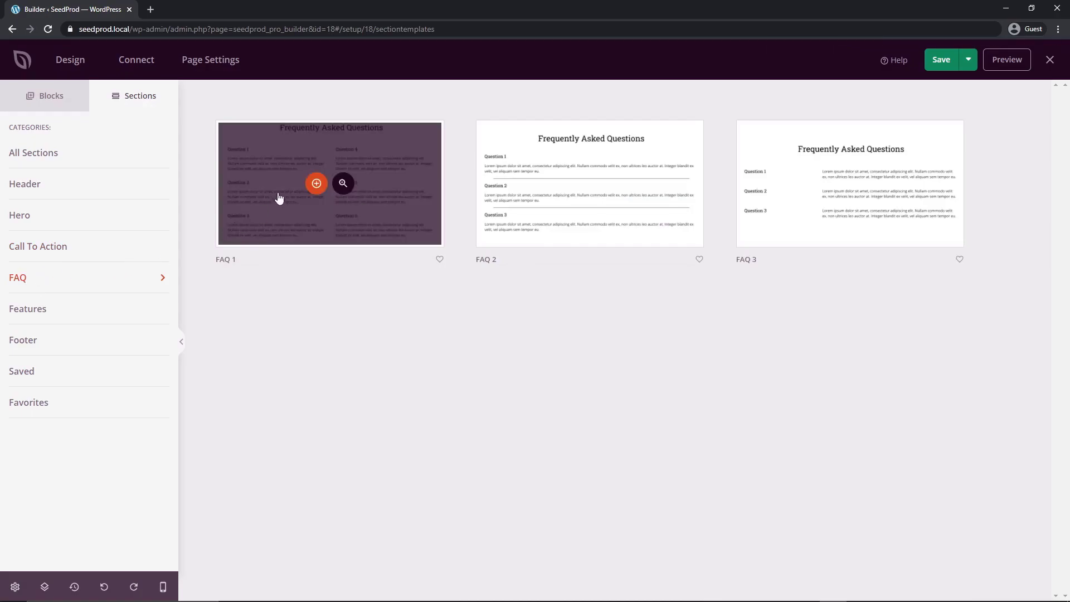
pyautogui.click(315, 185)
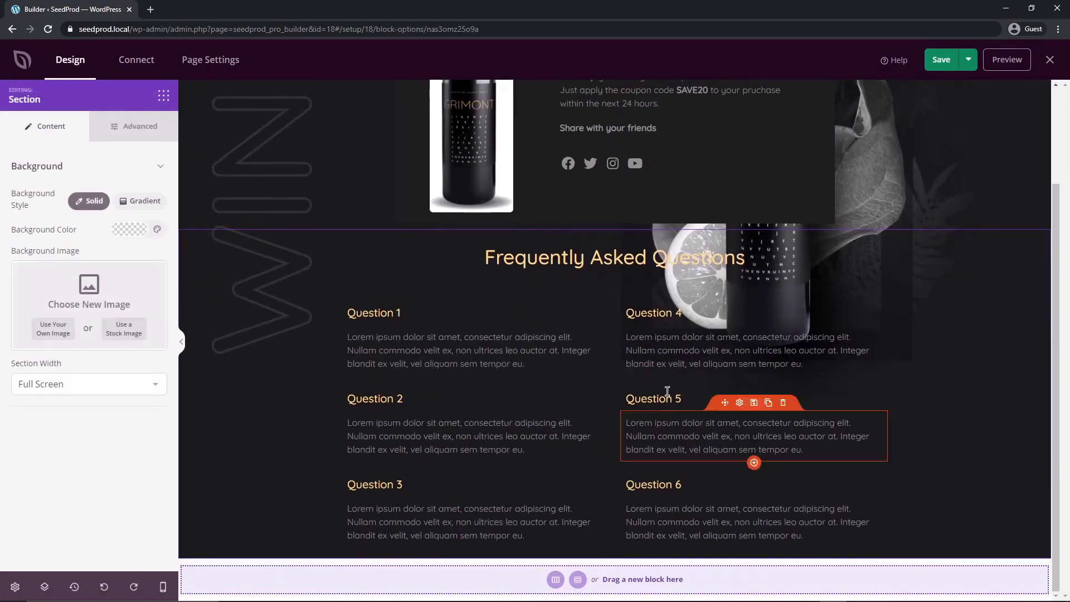
# - Delete the Frequently Asked Questions headline and confirm
pyautogui.click(586, 258)
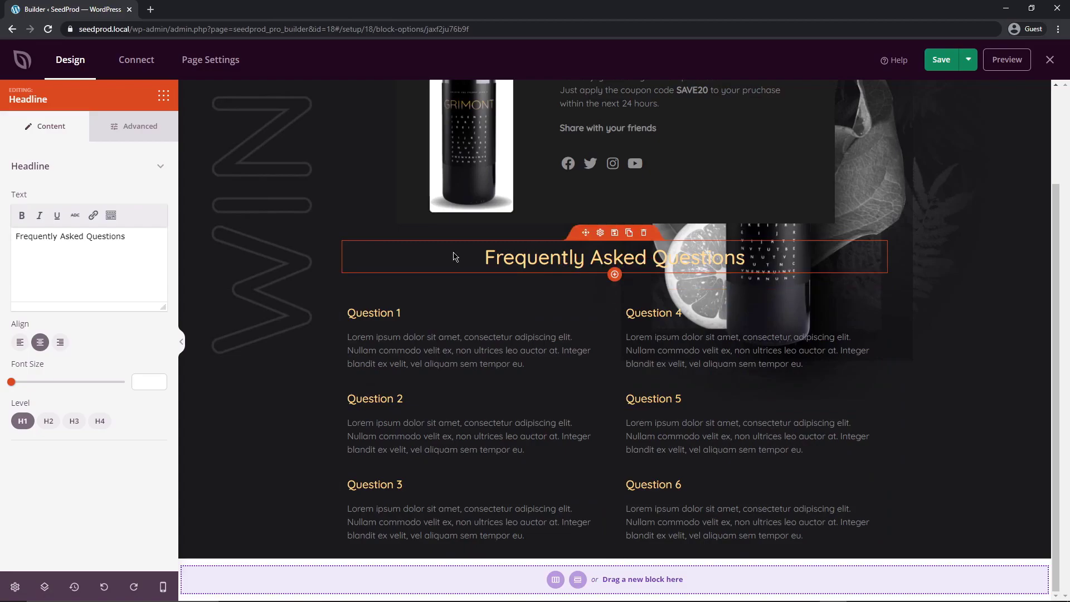
pyautogui.scroll(2, 592, 377)
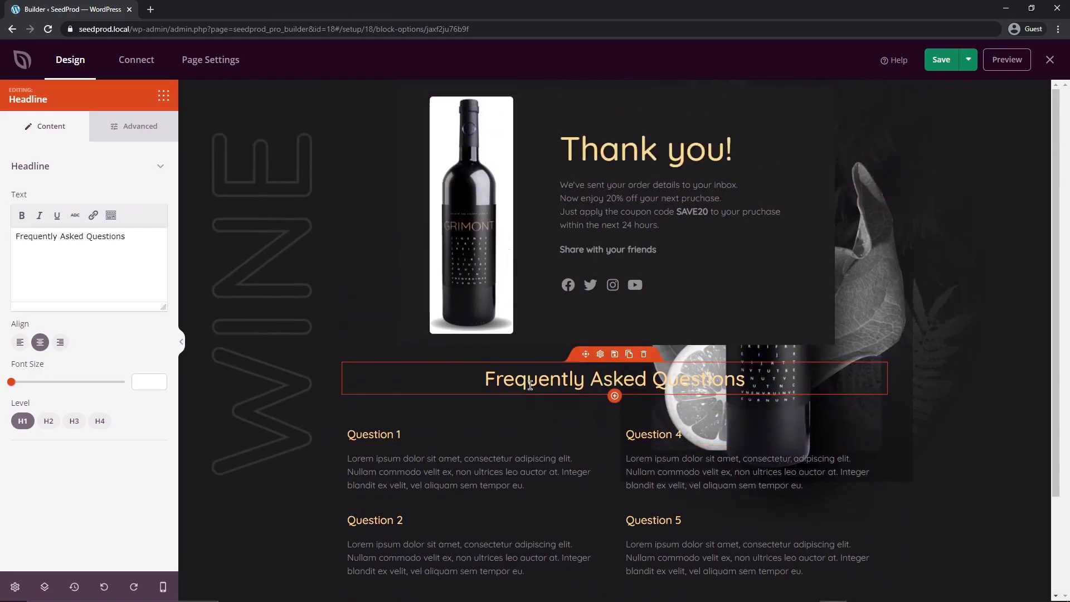
pyautogui.click(643, 355)
pyautogui.click(501, 347)
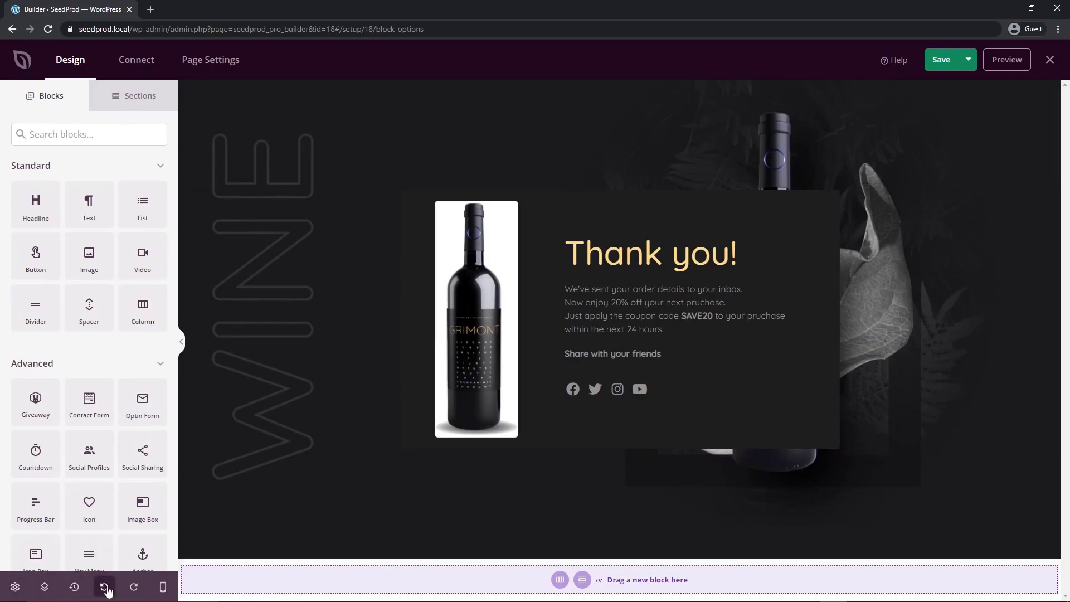
# - Look over the Thank you! heading's typography and font list without changes, then return to Global Settings
pyautogui.click(15, 587)
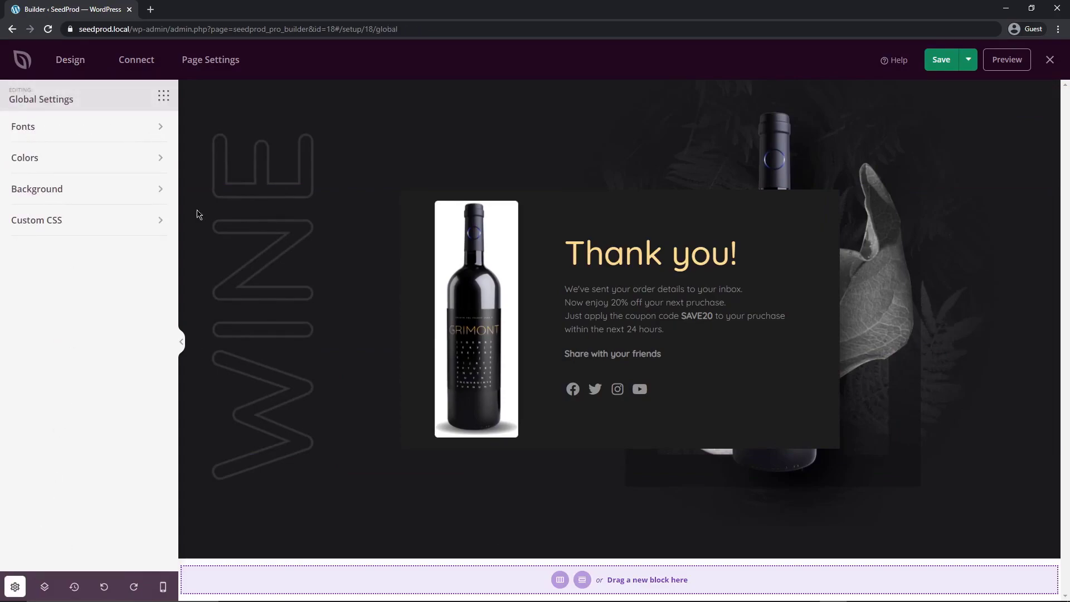
pyautogui.click(680, 222)
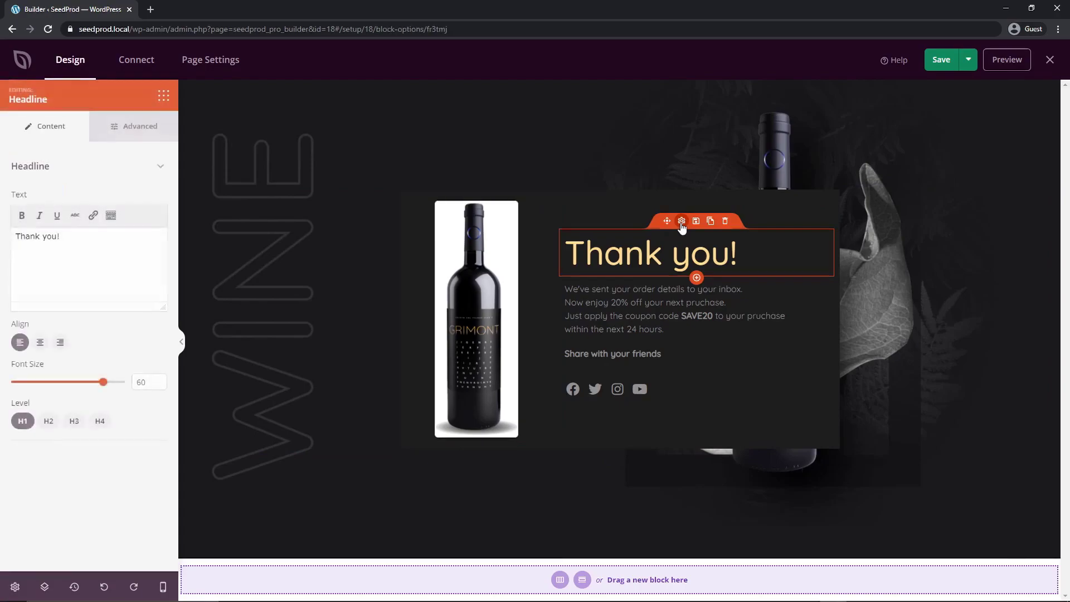
pyautogui.click(134, 132)
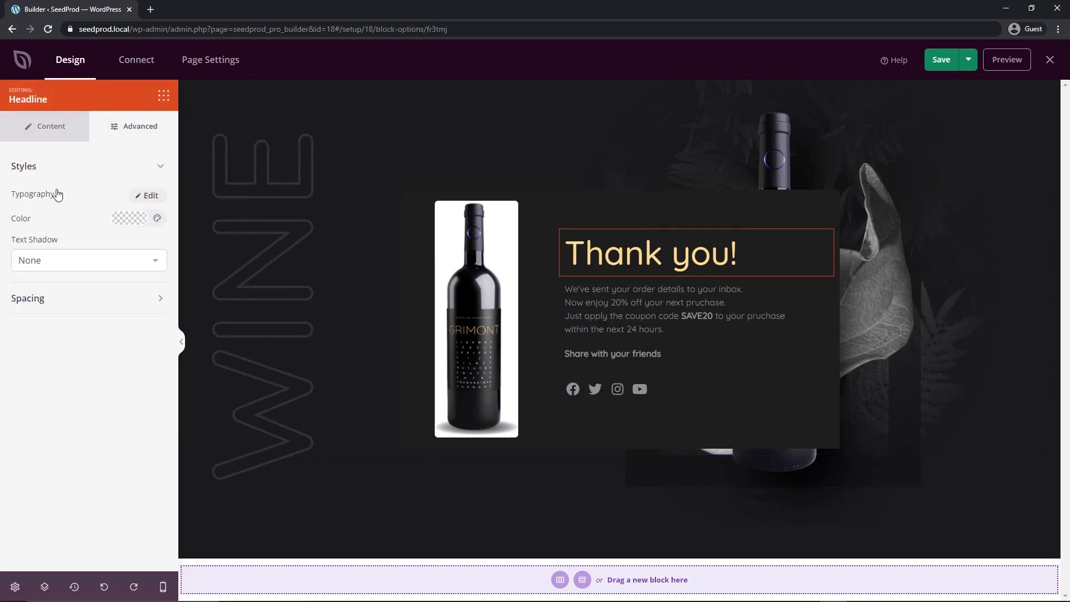
pyautogui.click(150, 195)
pyautogui.click(66, 241)
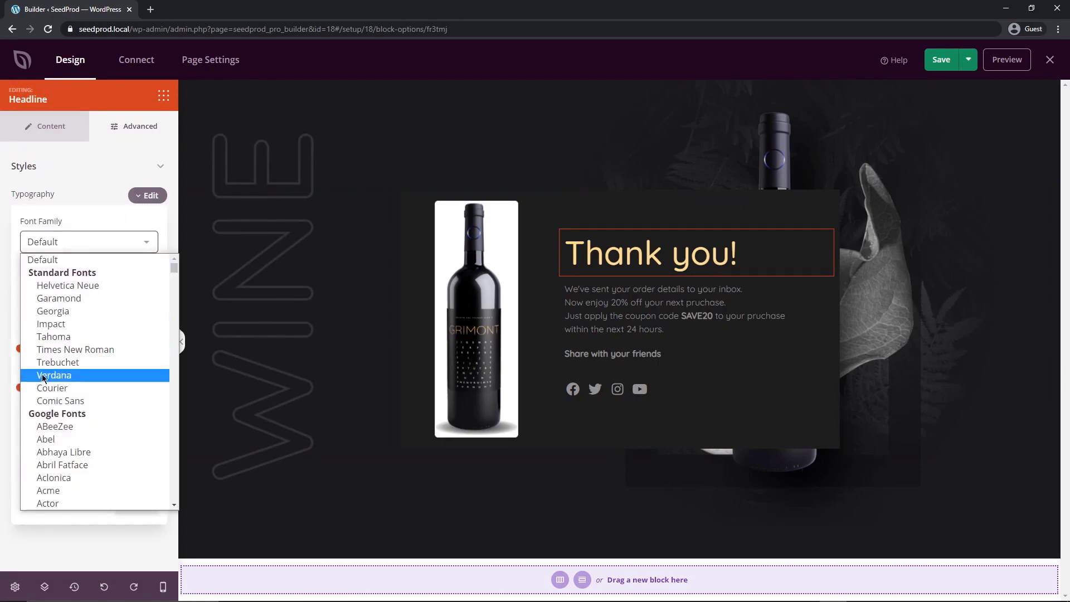
pyautogui.click(88, 149)
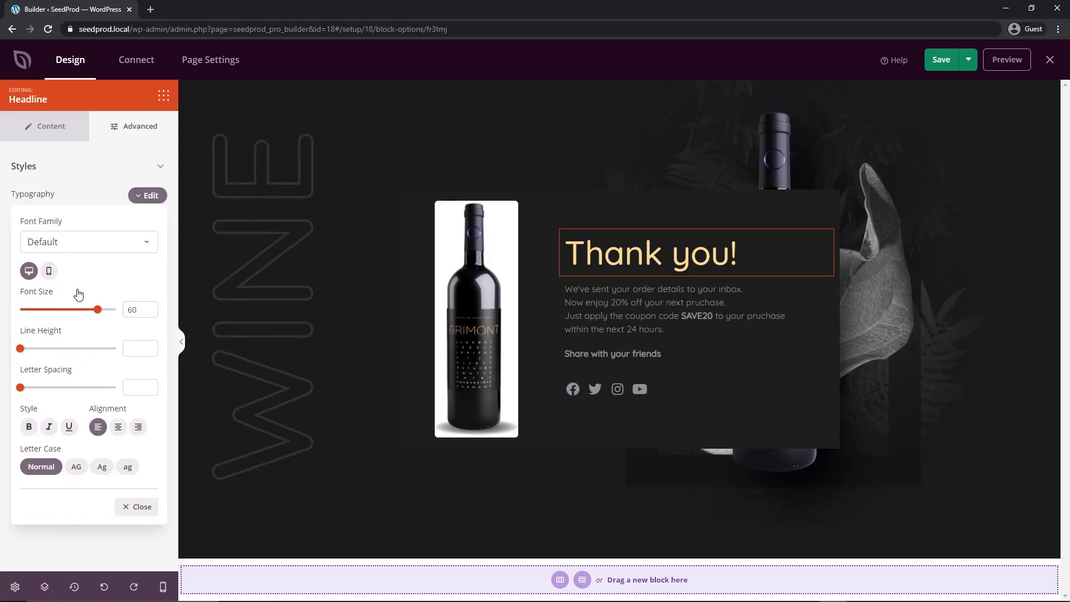
pyautogui.click(95, 167)
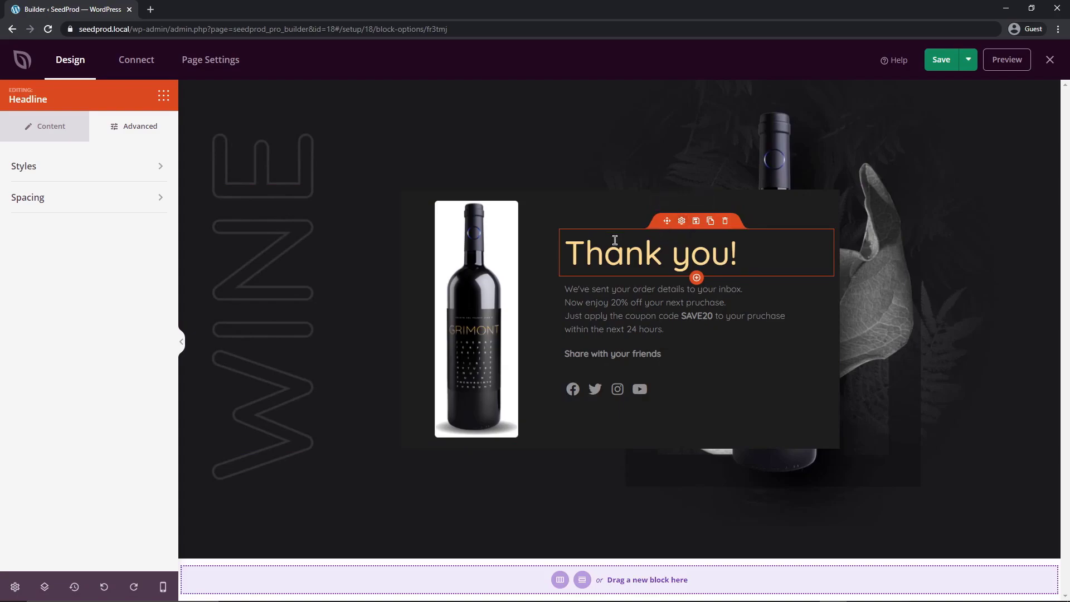
pyautogui.click(69, 167)
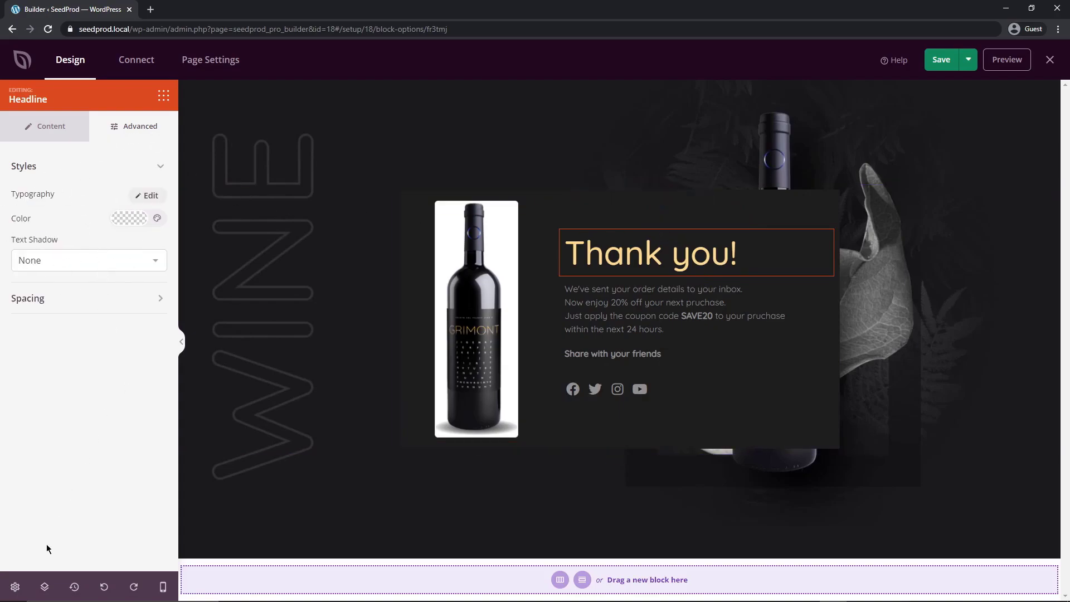
pyautogui.click(15, 587)
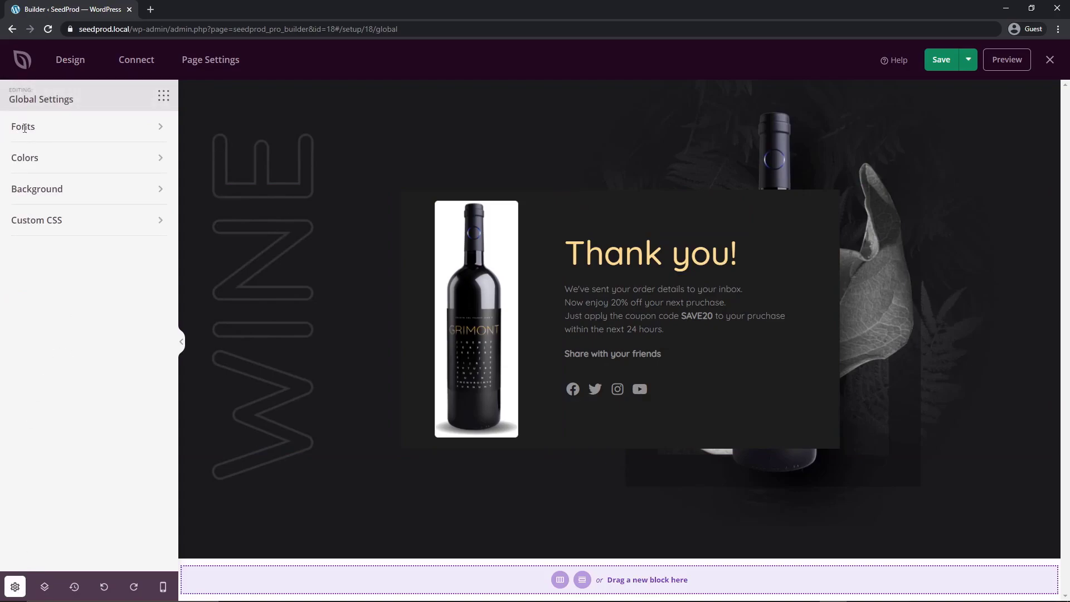
# - Set the Header Font to Poppins and the Body Text Font to Pridi
pyautogui.click(92, 126)
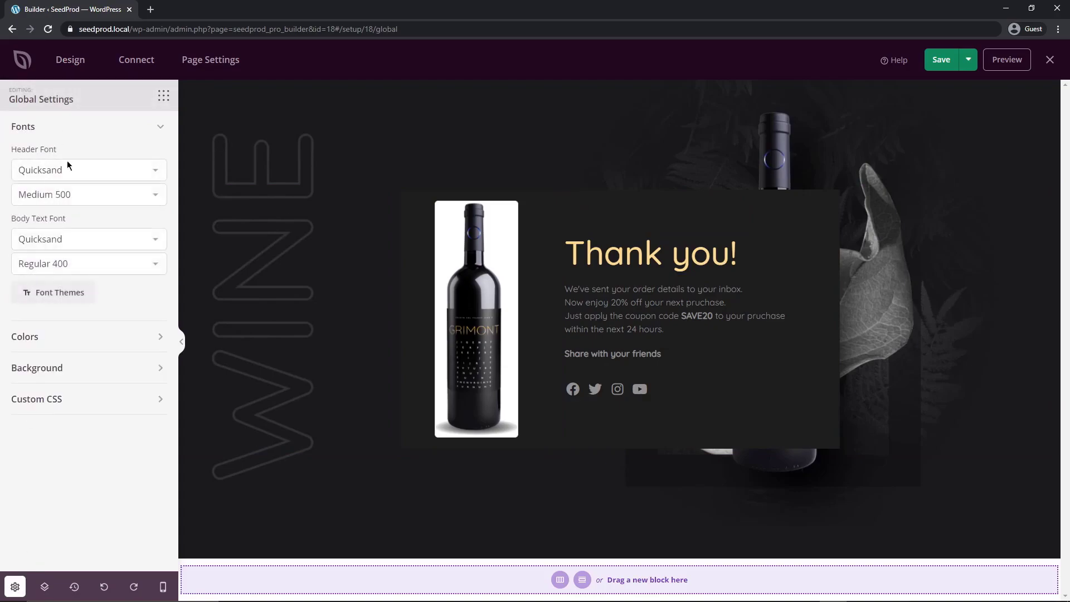
pyautogui.click(84, 170)
pyautogui.click(62, 188)
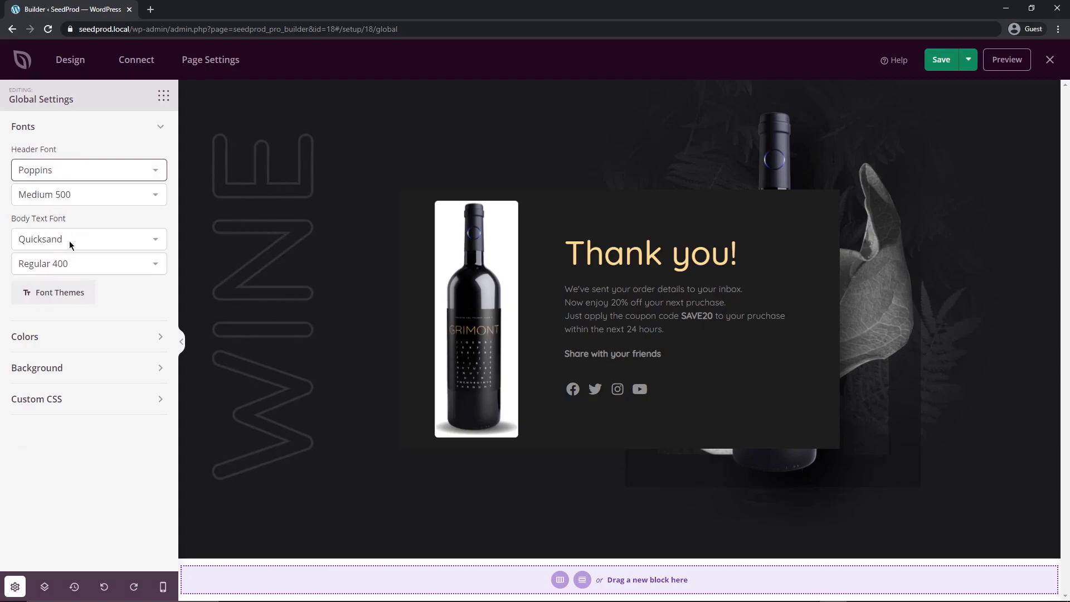
pyautogui.click(64, 239)
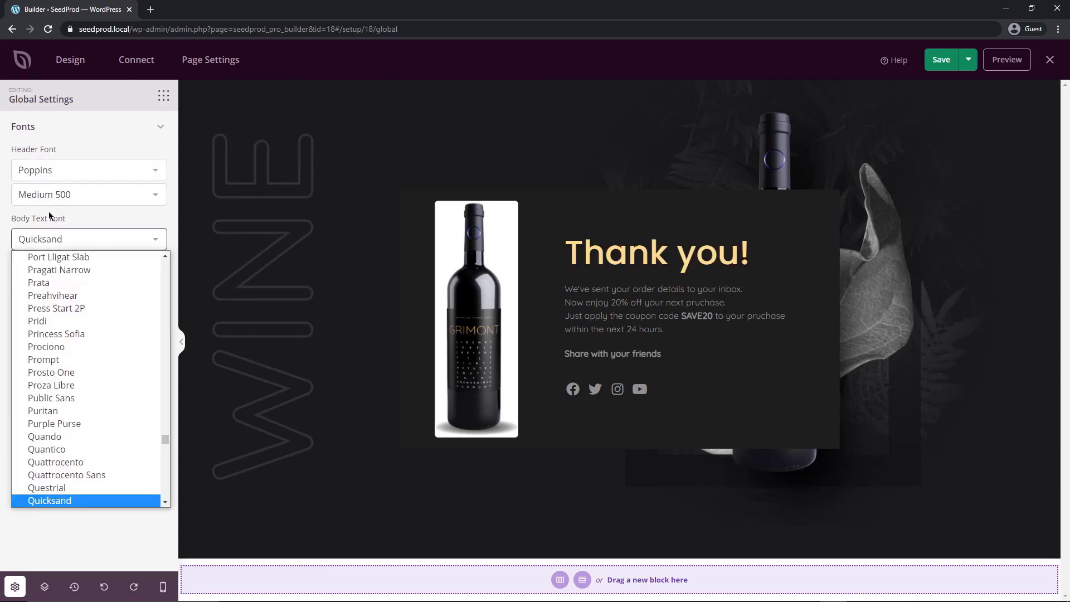
pyautogui.click(55, 320)
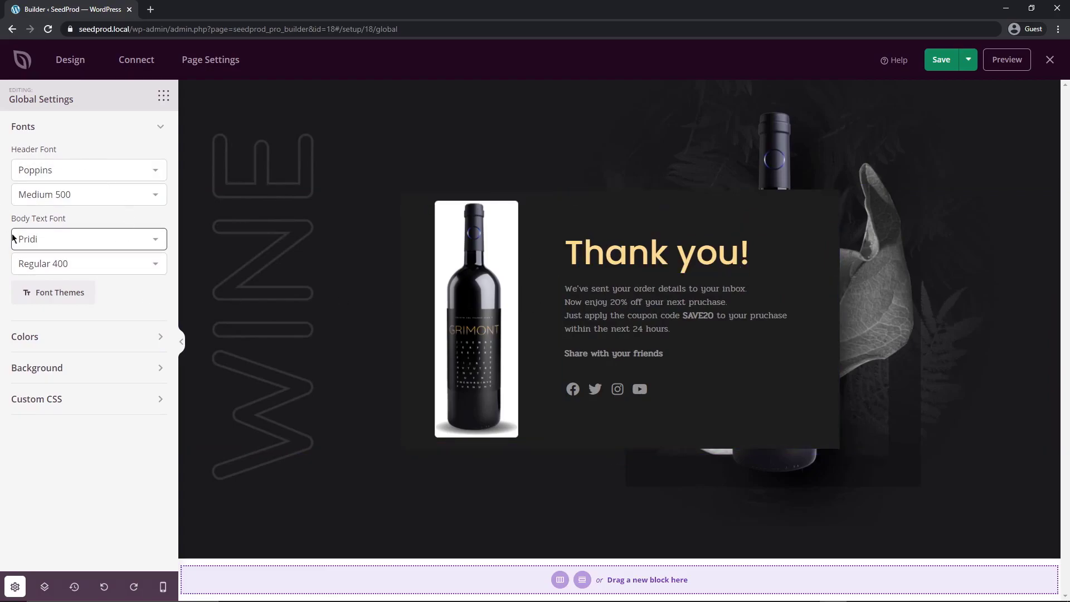
# - Apply the Poppins / Roboto font theme and collapse the Fonts section
pyautogui.click(63, 292)
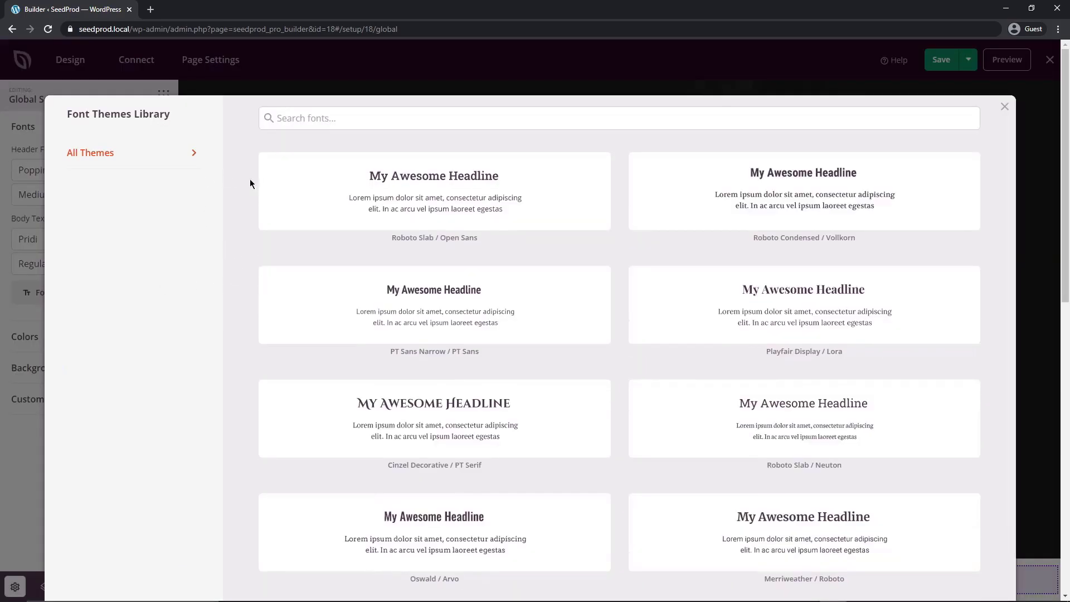
pyautogui.scroll(-1, 843, 319)
pyautogui.scroll(-10, 835, 346)
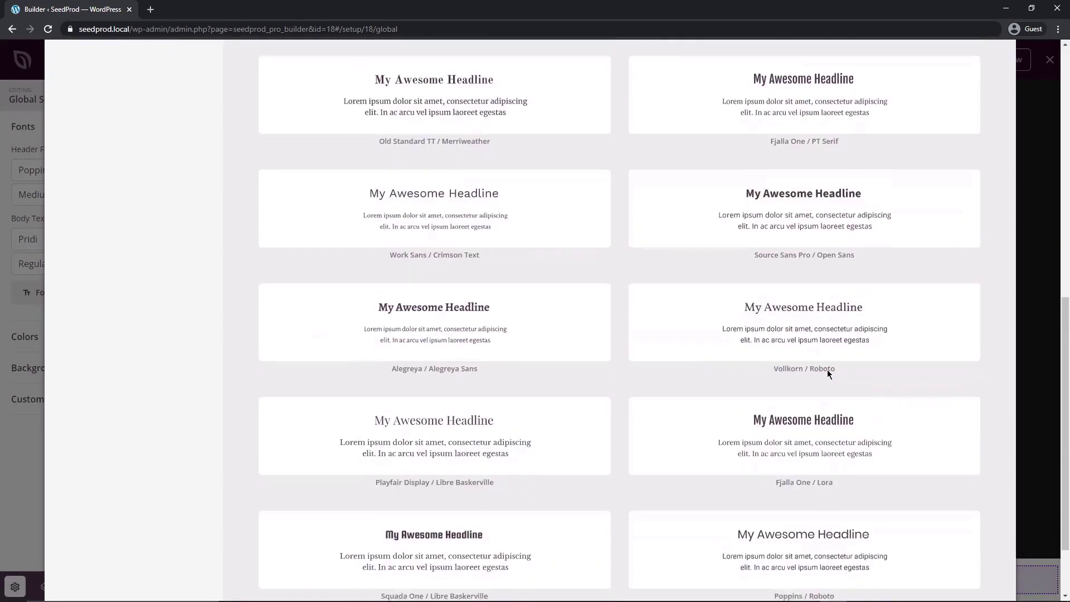
pyautogui.click(848, 455)
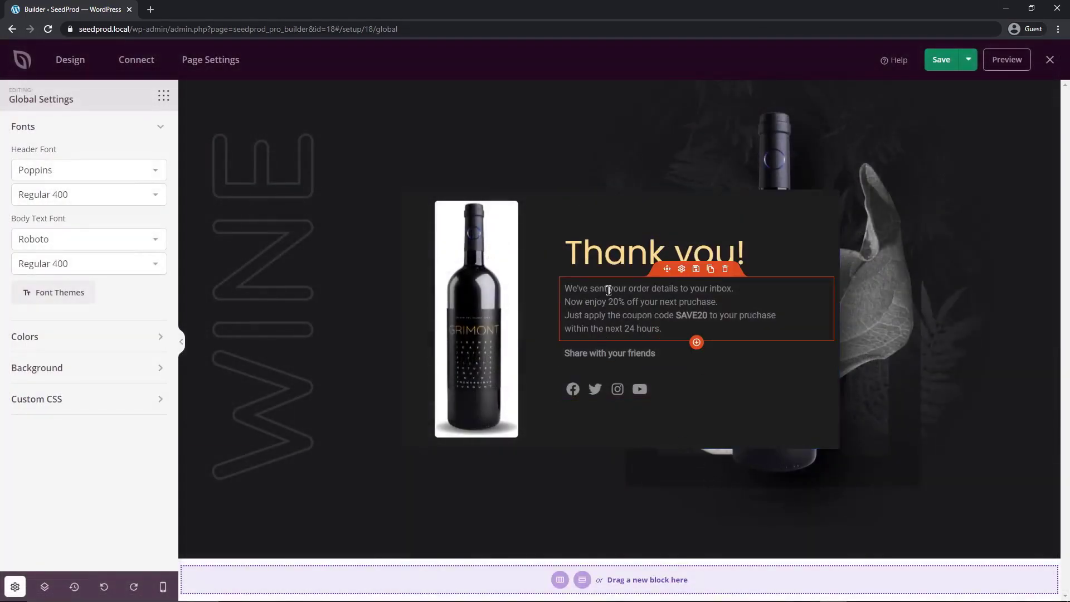
pyautogui.click(160, 129)
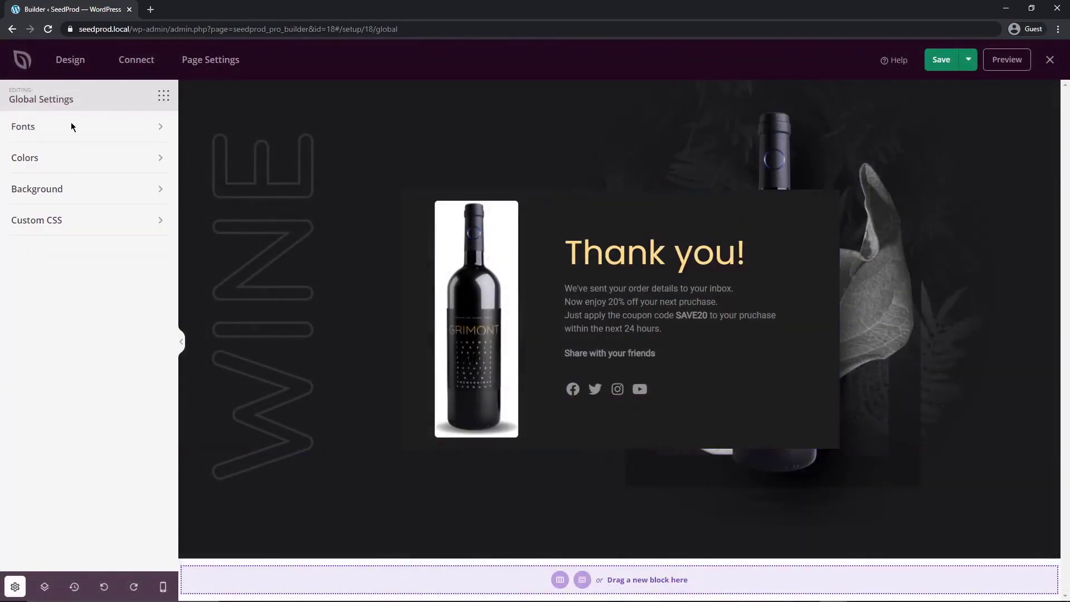
# - Browse the ready-made colour palettes and close them without choosing one
pyautogui.click(47, 158)
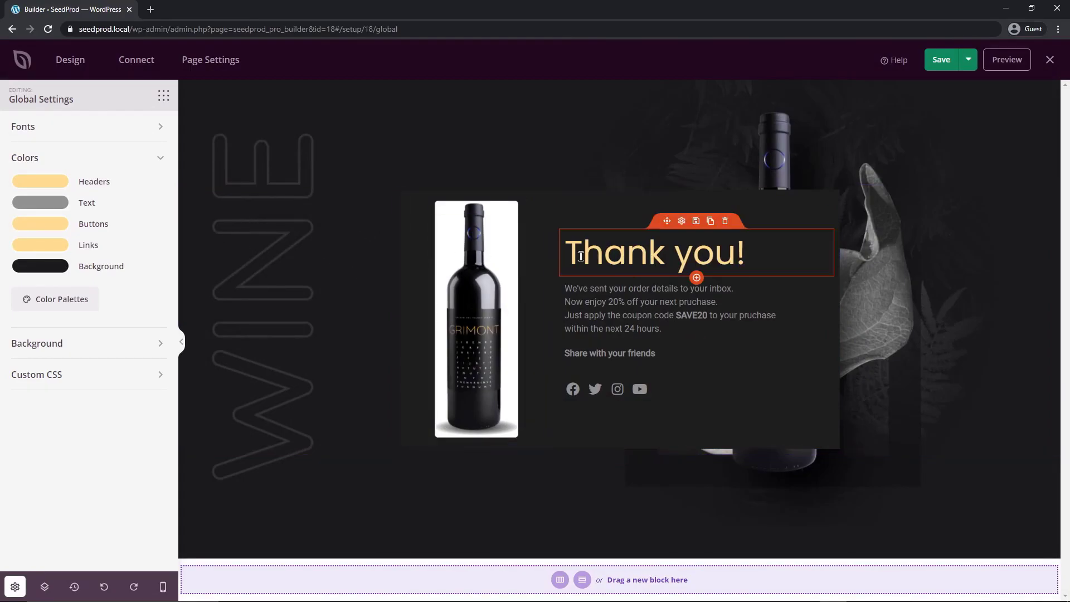
pyautogui.click(49, 302)
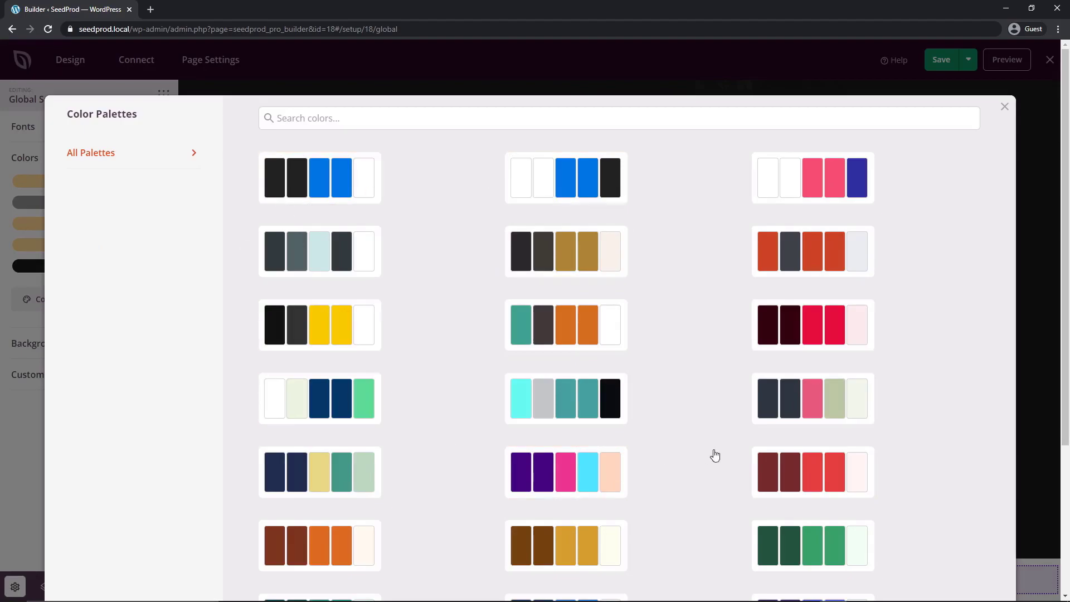
pyautogui.scroll(-4, 718, 445)
pyautogui.scroll(4, 713, 443)
pyautogui.click(1004, 107)
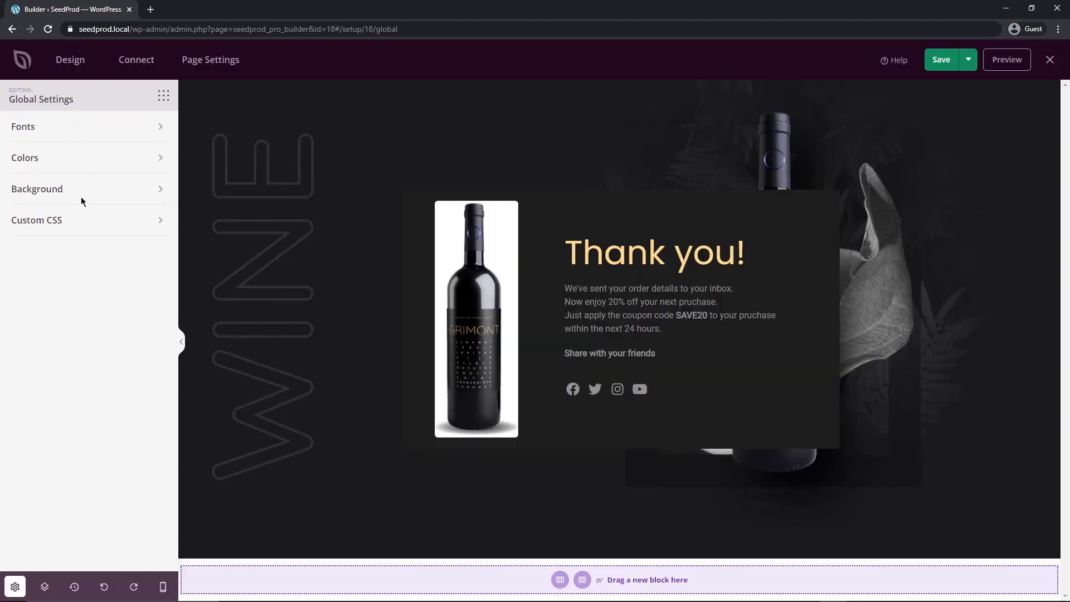
# - Remove and restore the background image, then try a Linear gradient before reverting to solid
pyautogui.click(81, 197)
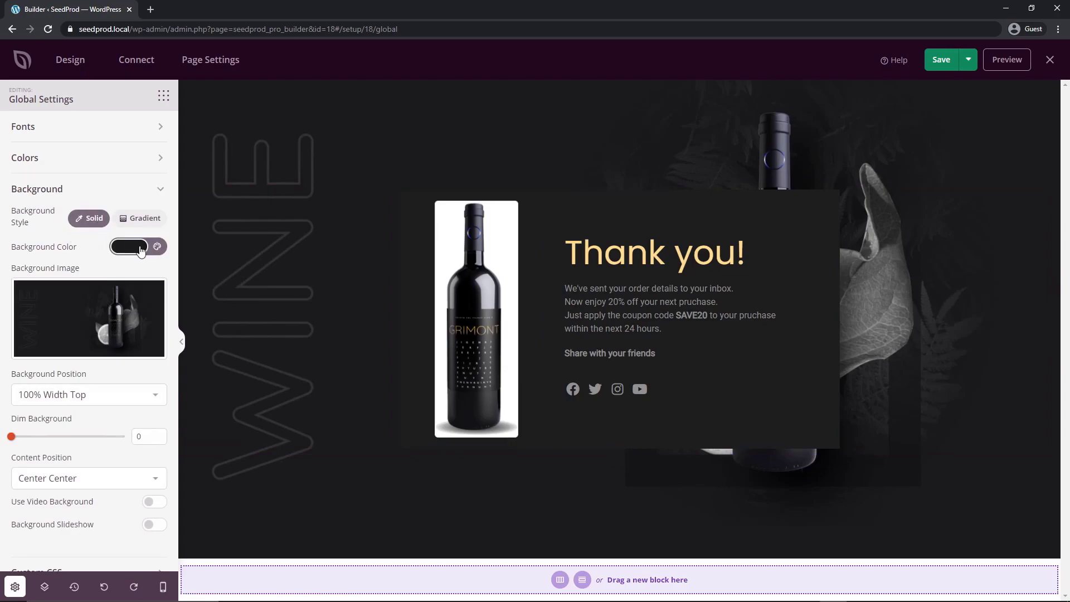
pyautogui.moveTo(99, 319)
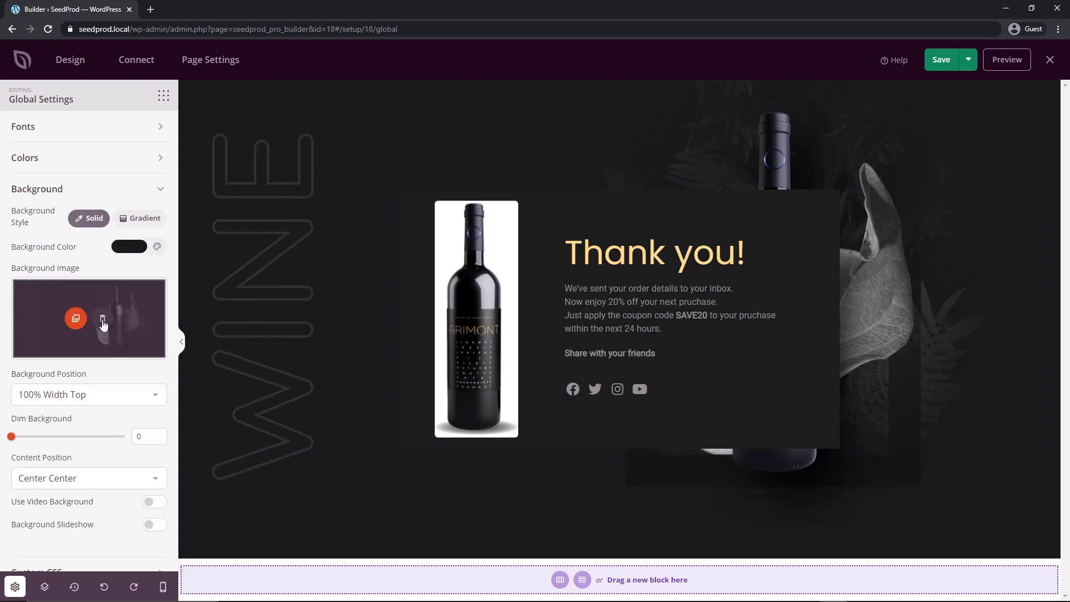
pyautogui.click(103, 320)
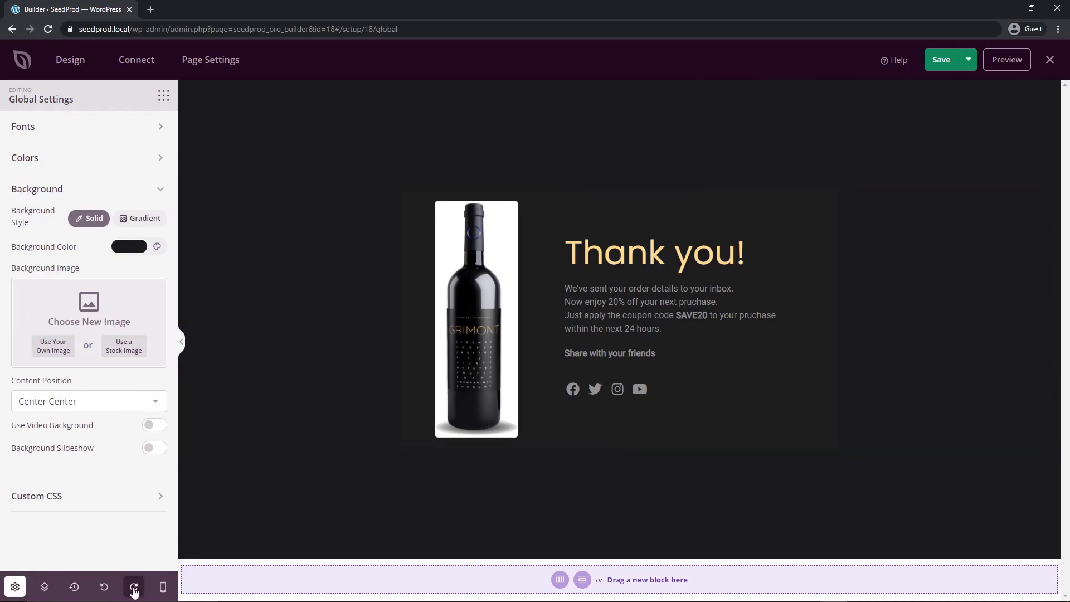
pyautogui.click(103, 586)
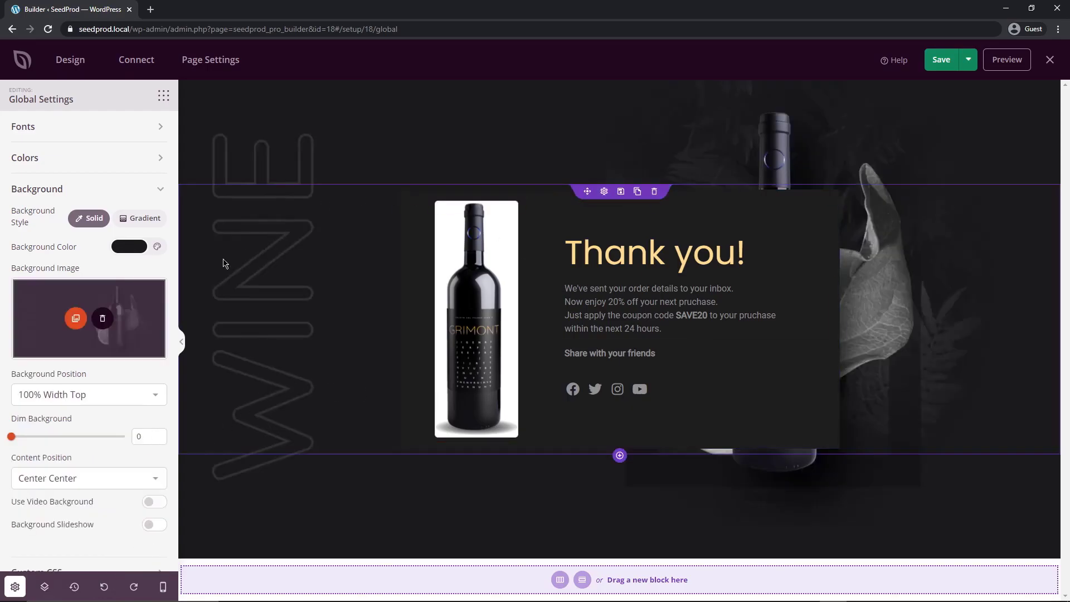
pyautogui.click(139, 220)
pyautogui.click(67, 266)
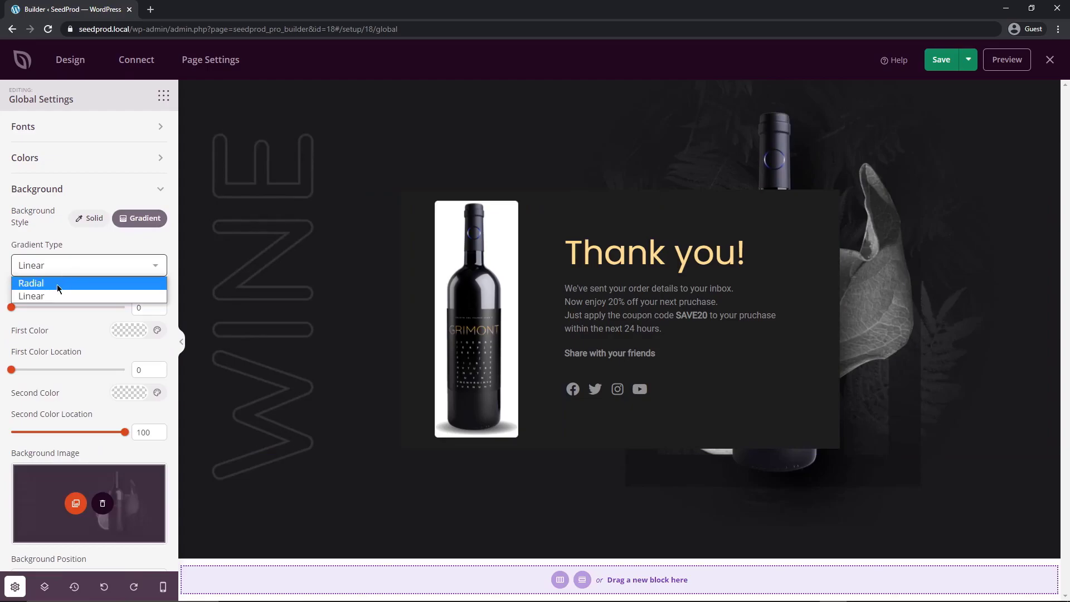
pyautogui.click(31, 296)
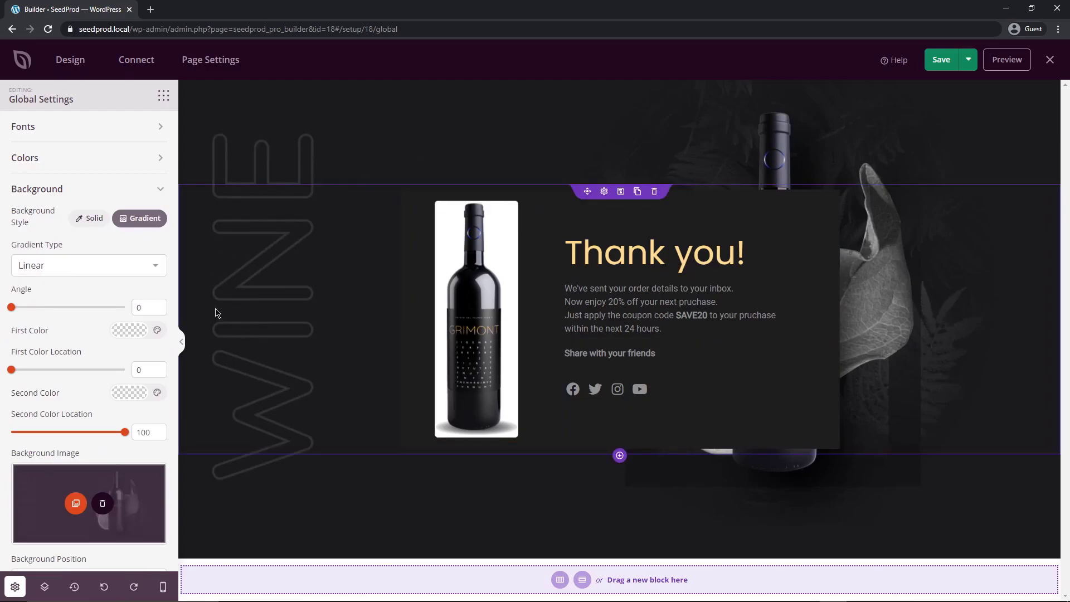
pyautogui.click(88, 221)
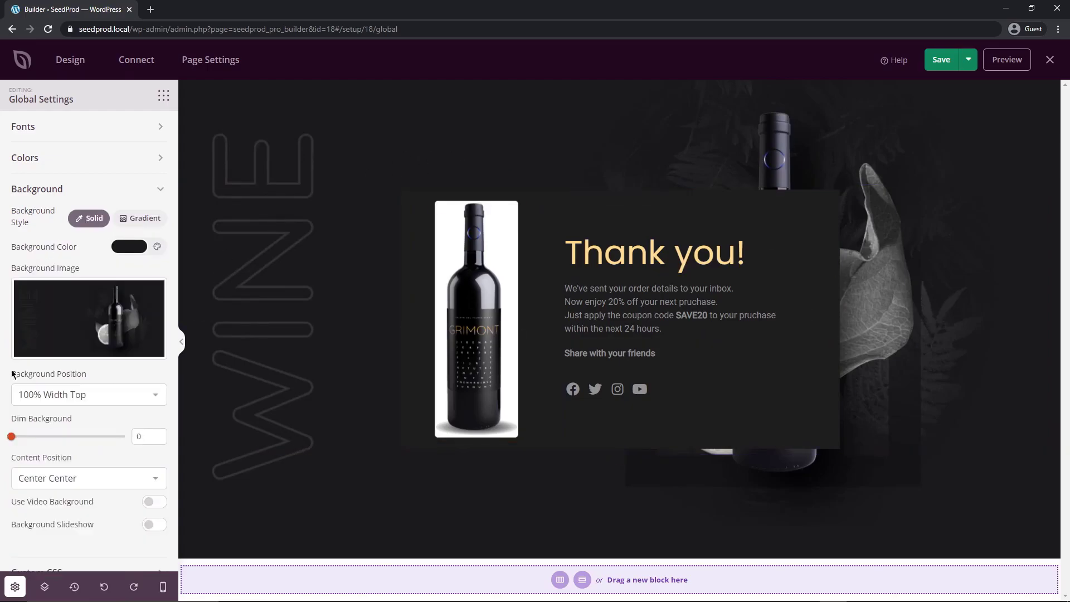
# - Position the background image at 100% Width Top and adjust its dim level
pyautogui.scroll(-1, 59, 384)
pyautogui.click(82, 379)
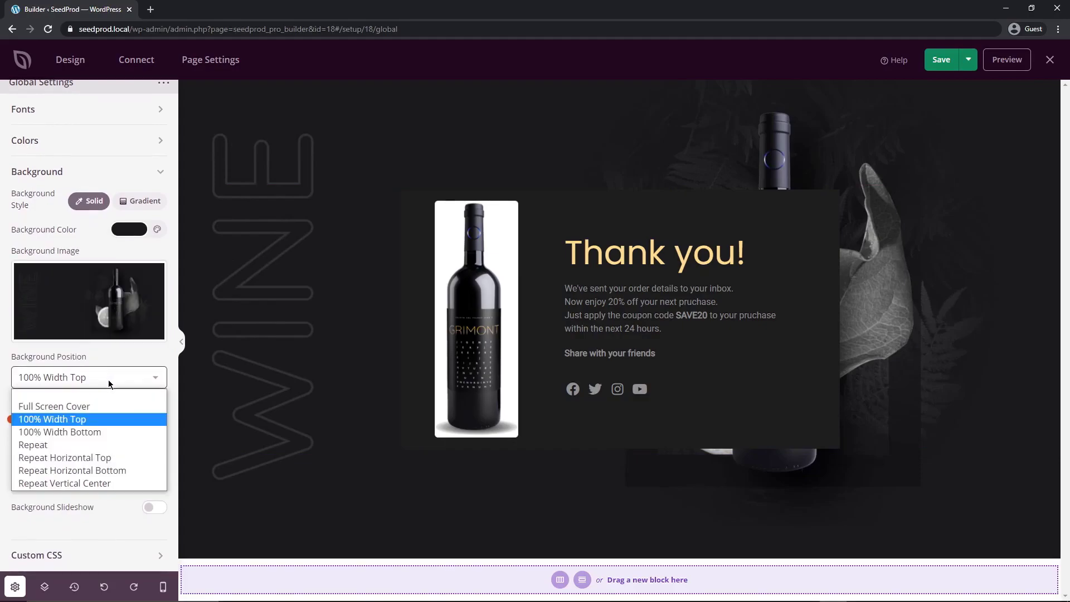
pyautogui.click(85, 407)
pyautogui.click(86, 382)
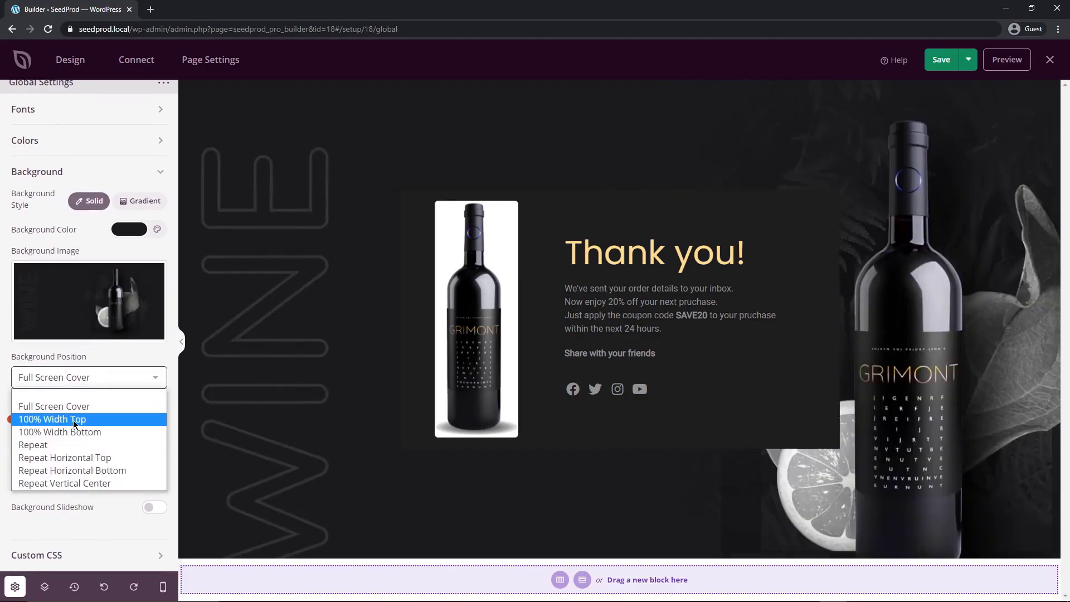
pyautogui.click(32, 420)
pyautogui.moveTo(11, 419)
pyautogui.mouseDown()
pyautogui.moveTo(125, 419)
pyautogui.moveTo(11, 419)
pyautogui.mouseUp()
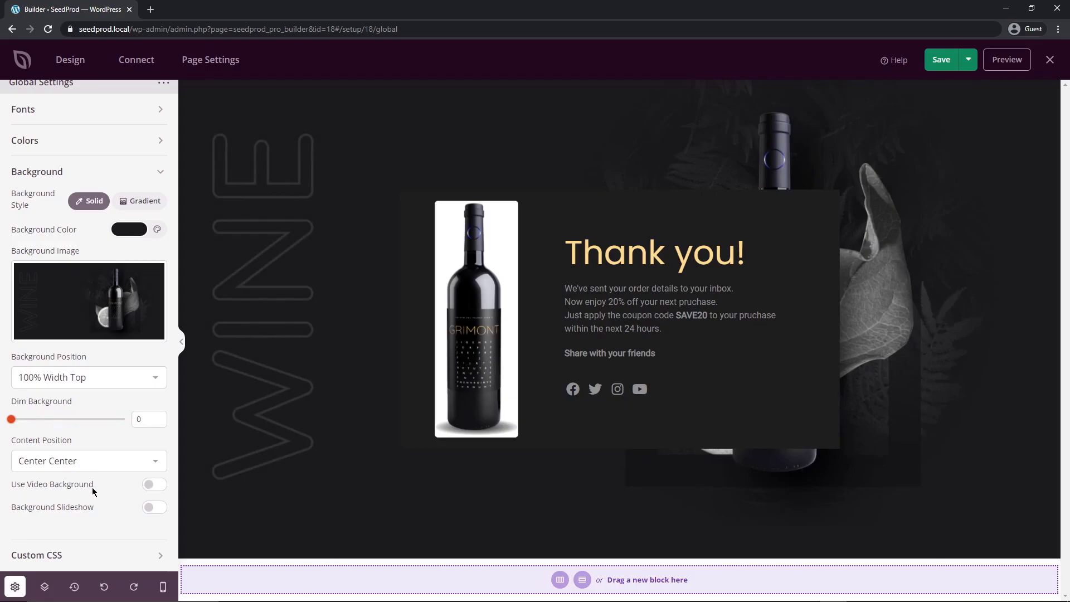
# - Turn on Use Video Background and collapse the Background settings
pyautogui.click(153, 487)
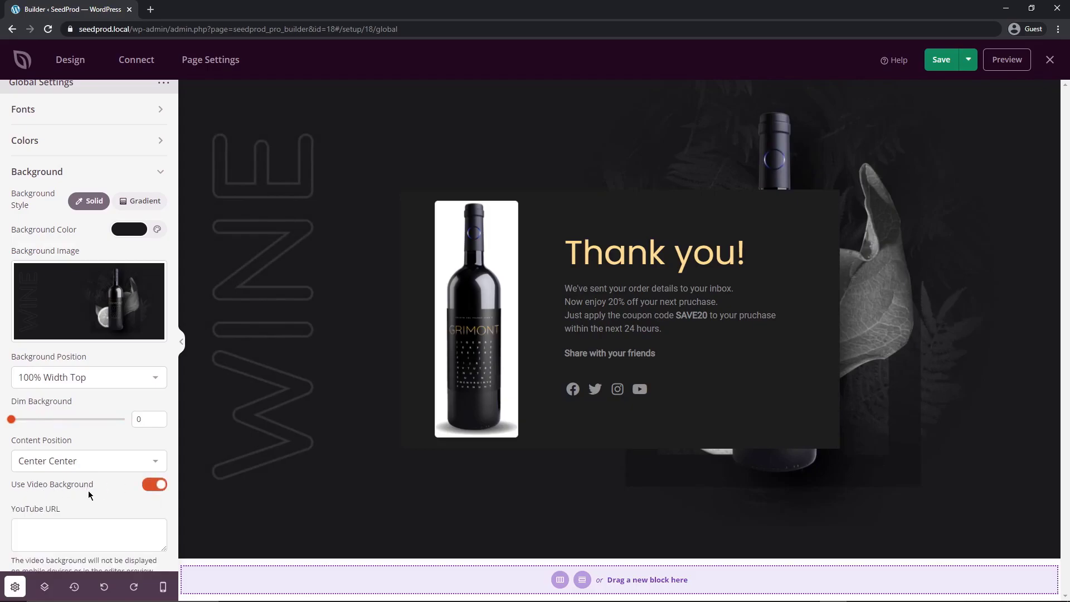
pyautogui.scroll(-2, 66, 468)
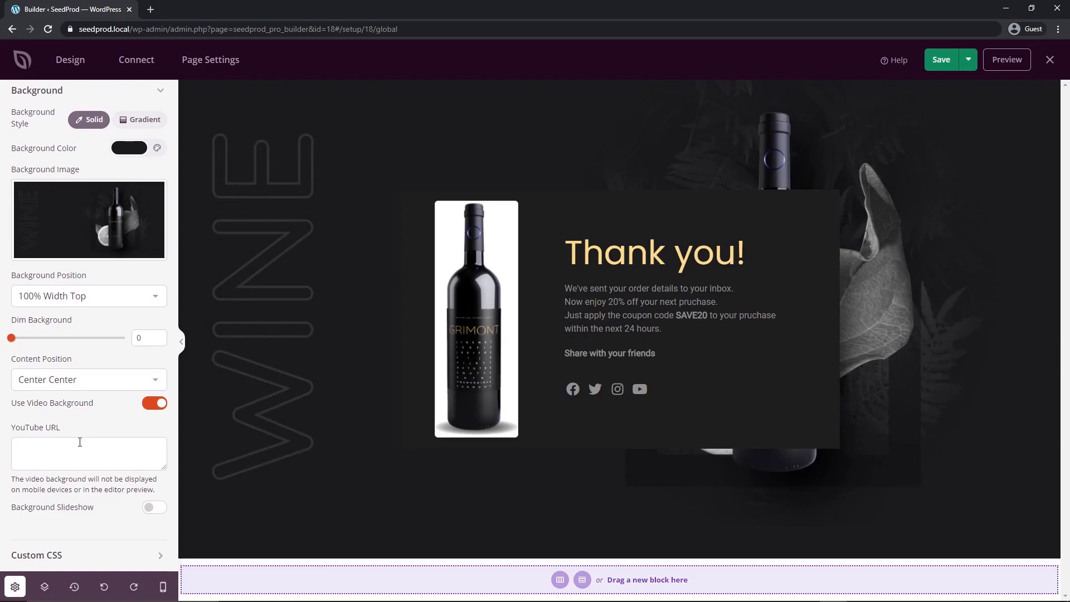
pyautogui.click(36, 90)
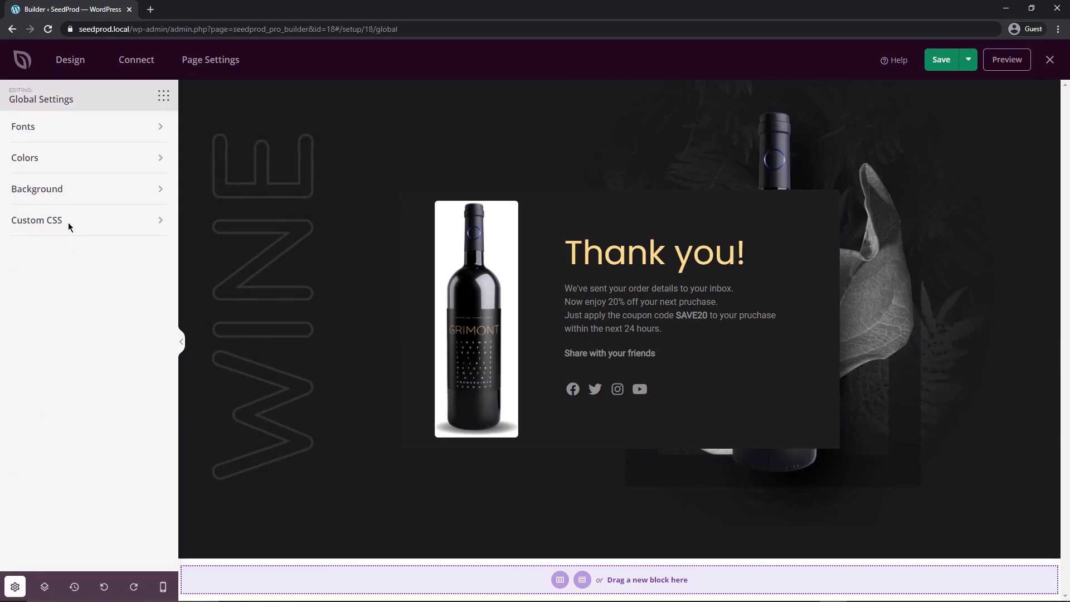
# - Open and close Custom CSS, view the Layers tree, and preview mobile before returning to desktop
pyautogui.click(84, 221)
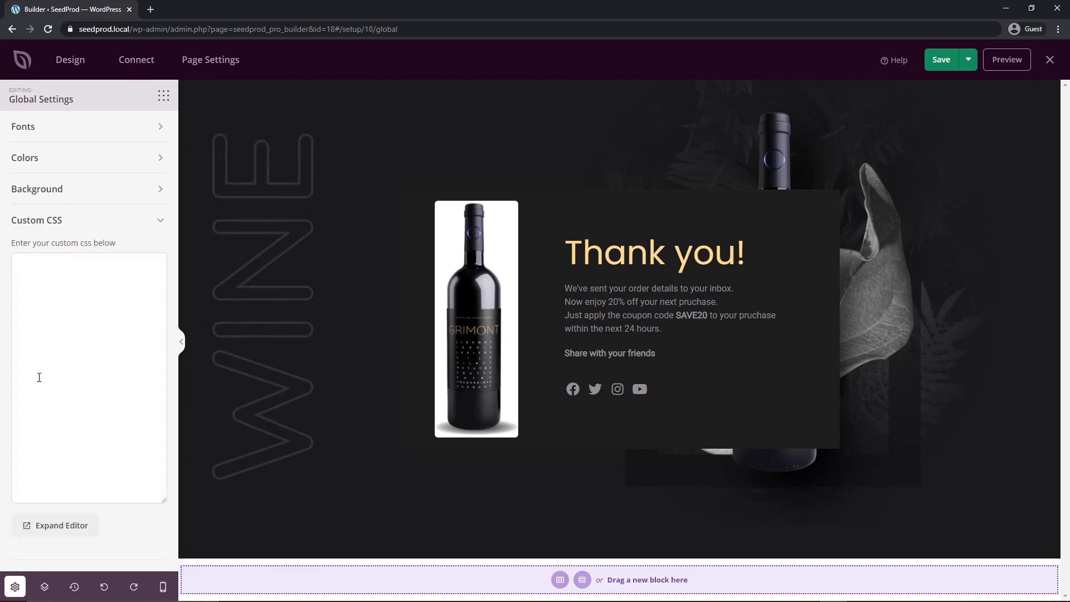
pyautogui.click(156, 212)
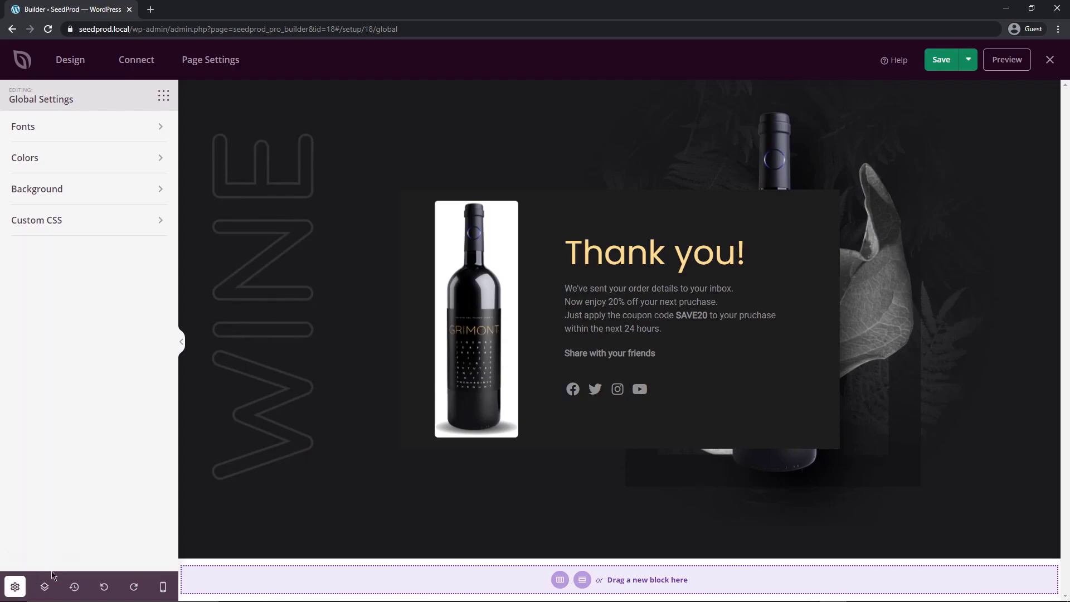
pyautogui.click(45, 586)
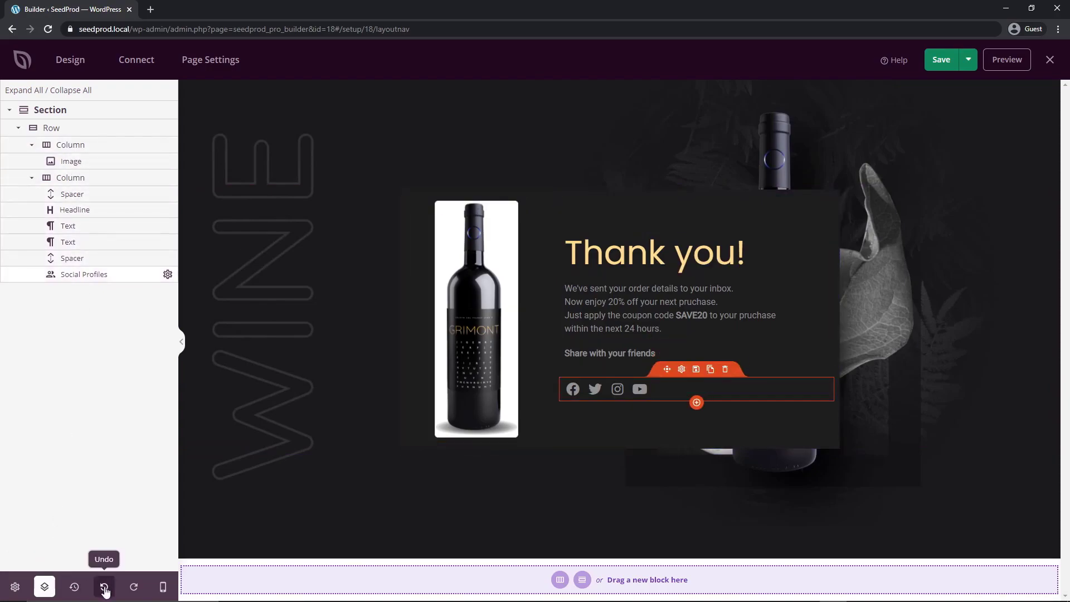
pyautogui.click(162, 588)
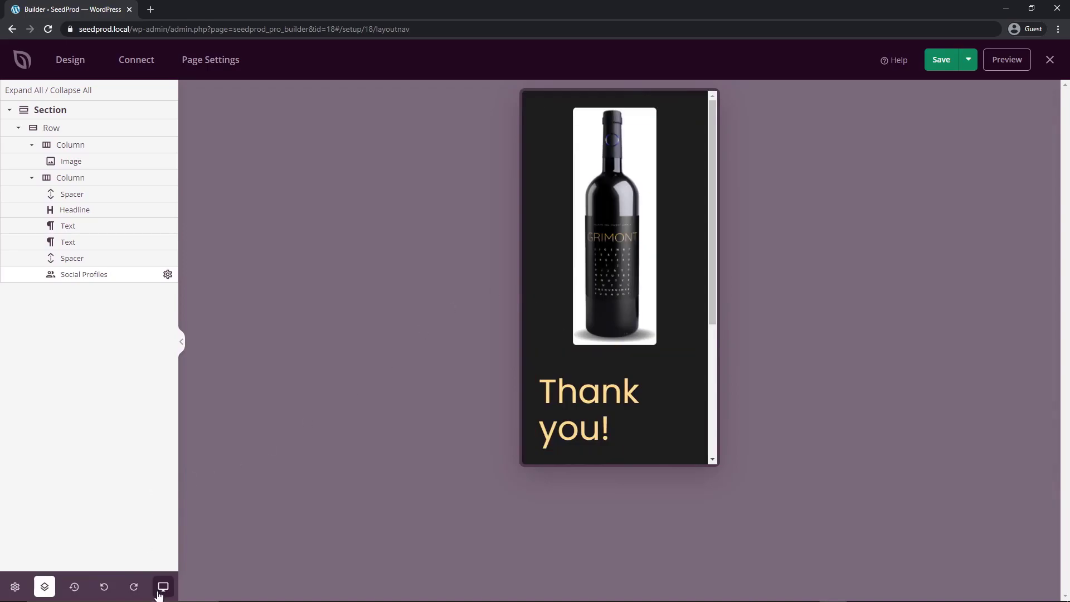
pyautogui.click(161, 589)
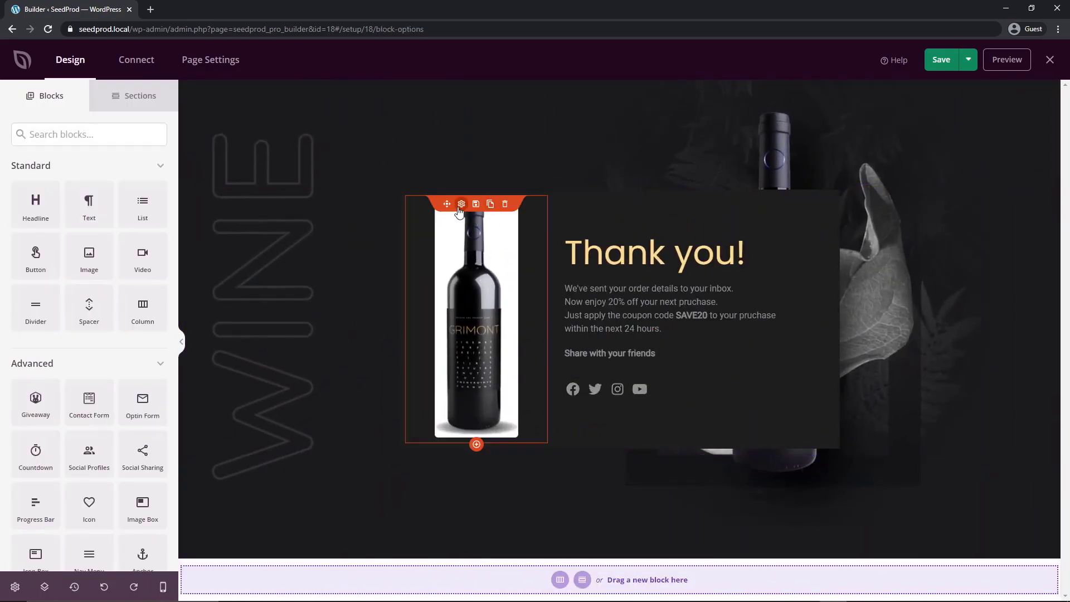
# - Replace the wine bottle image with the red sneaker from the Media Library
pyautogui.click(473, 252)
pyautogui.moveTo(18, 257)
pyautogui.click(53, 285)
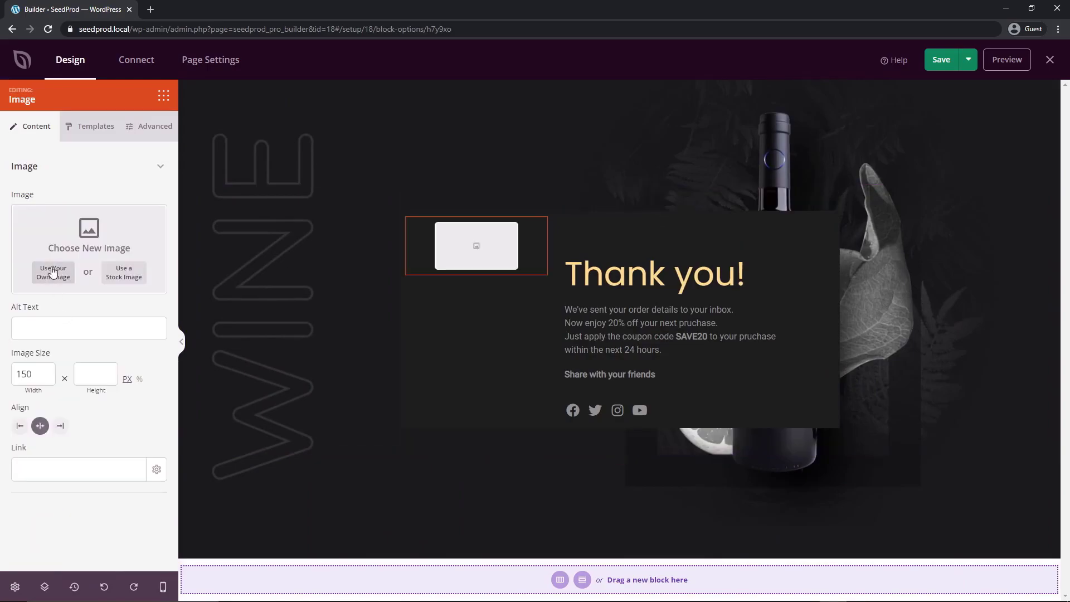
pyautogui.click(40, 271)
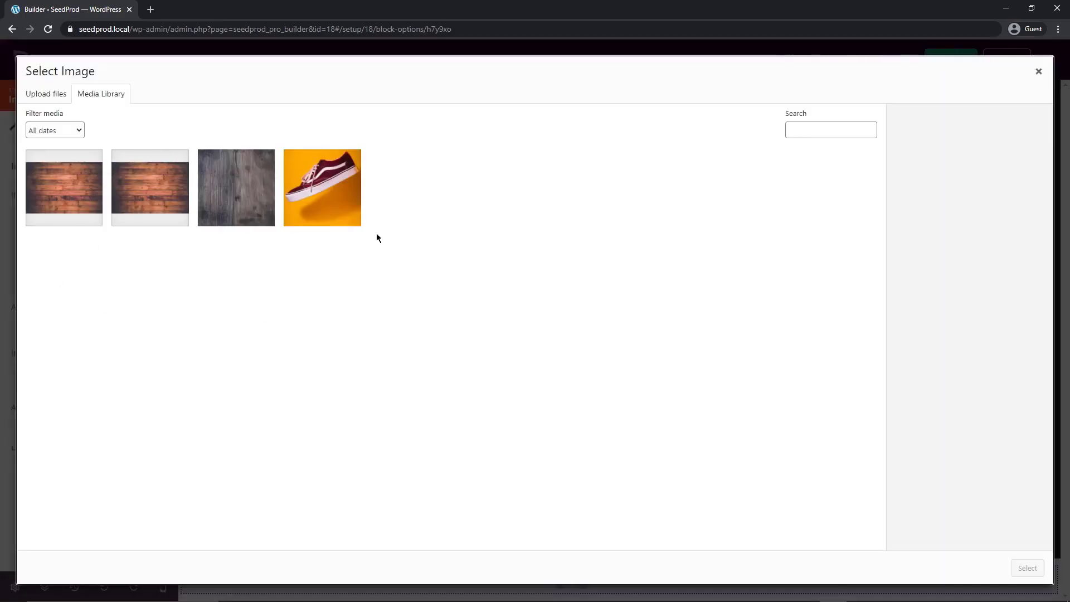
pyautogui.click(326, 184)
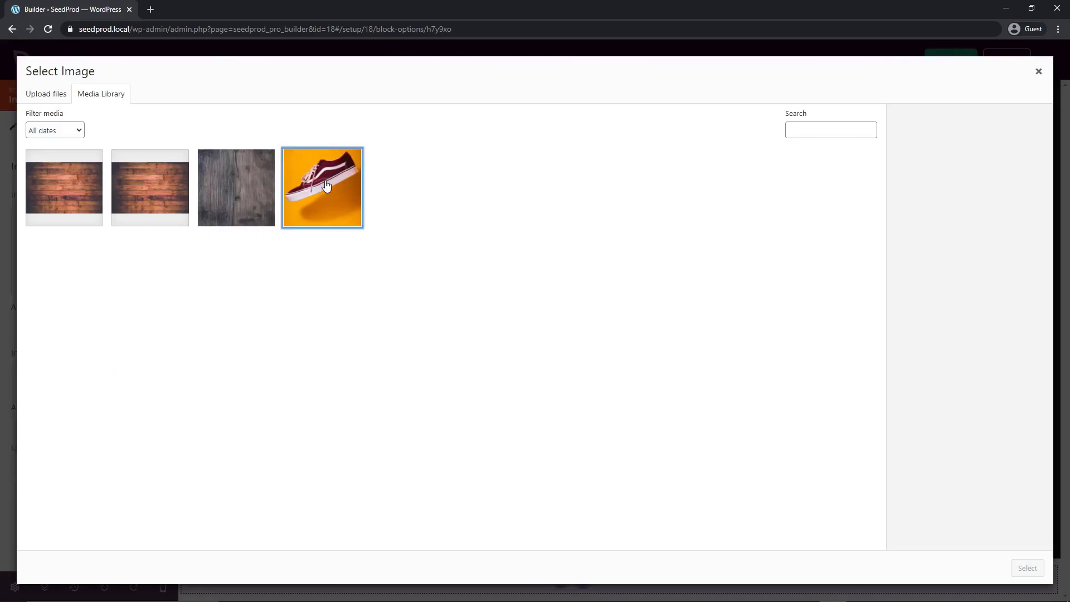
pyautogui.click(1028, 568)
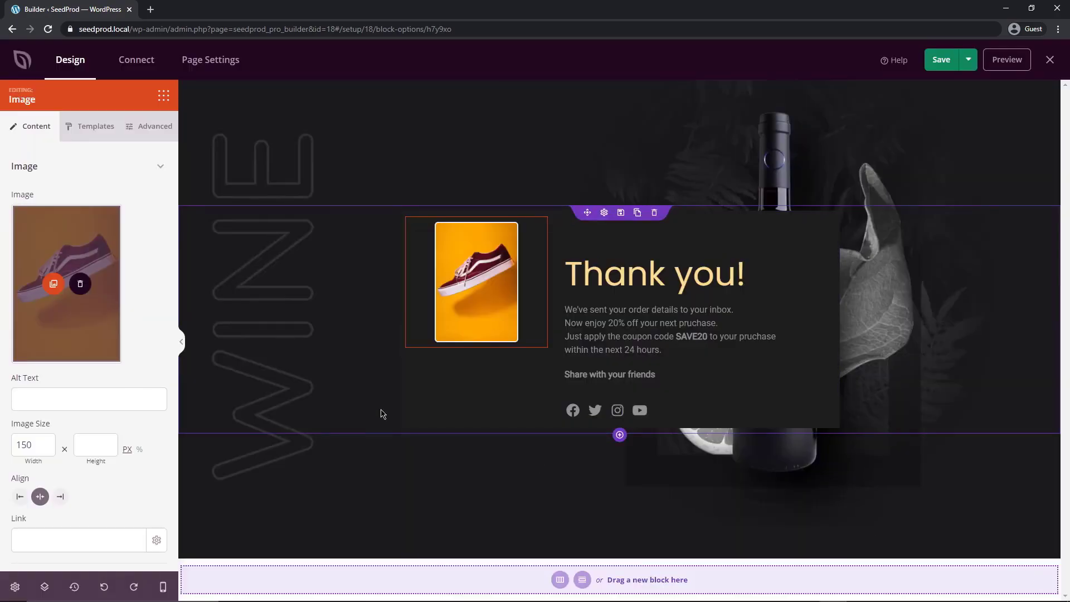
# - Swap in a soup photo from a 'food' stock image search and widen it to 208 px
pyautogui.click(80, 286)
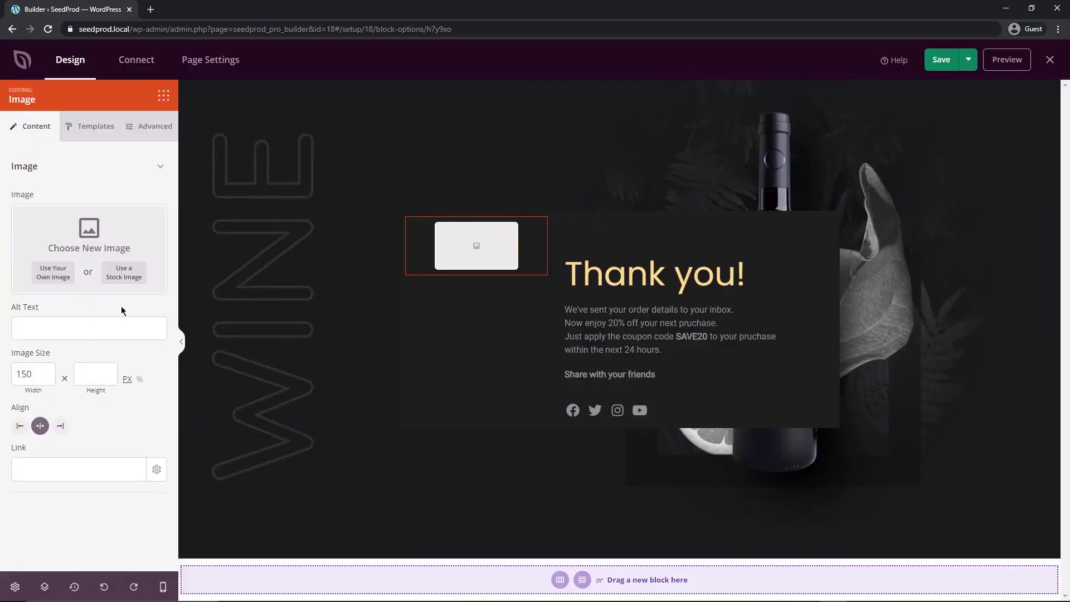
pyautogui.click(125, 273)
pyautogui.click(410, 322)
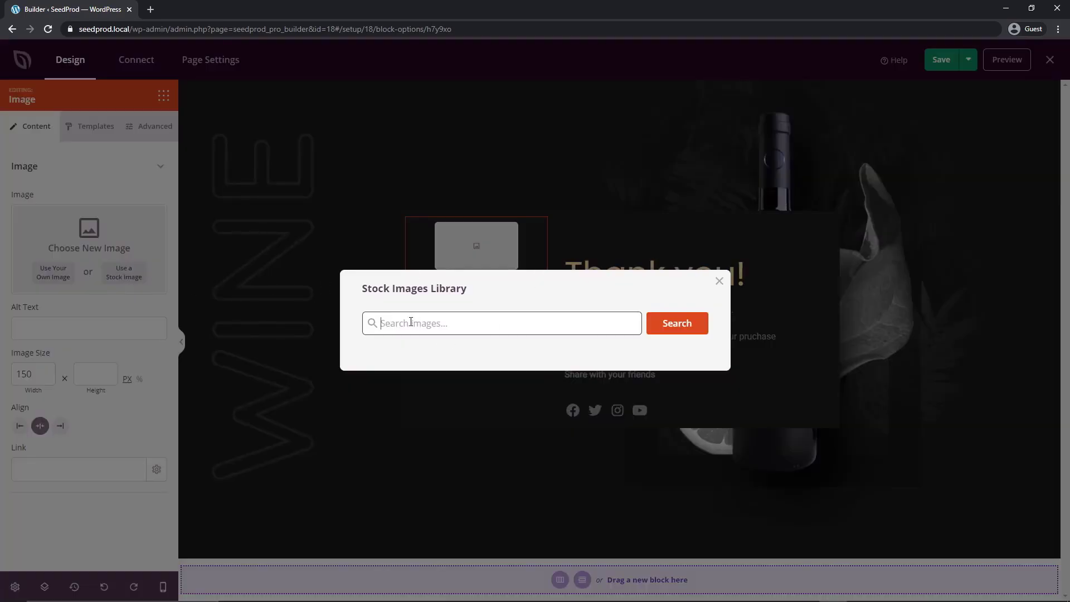
pyautogui.write('food')
pyautogui.press('Return')
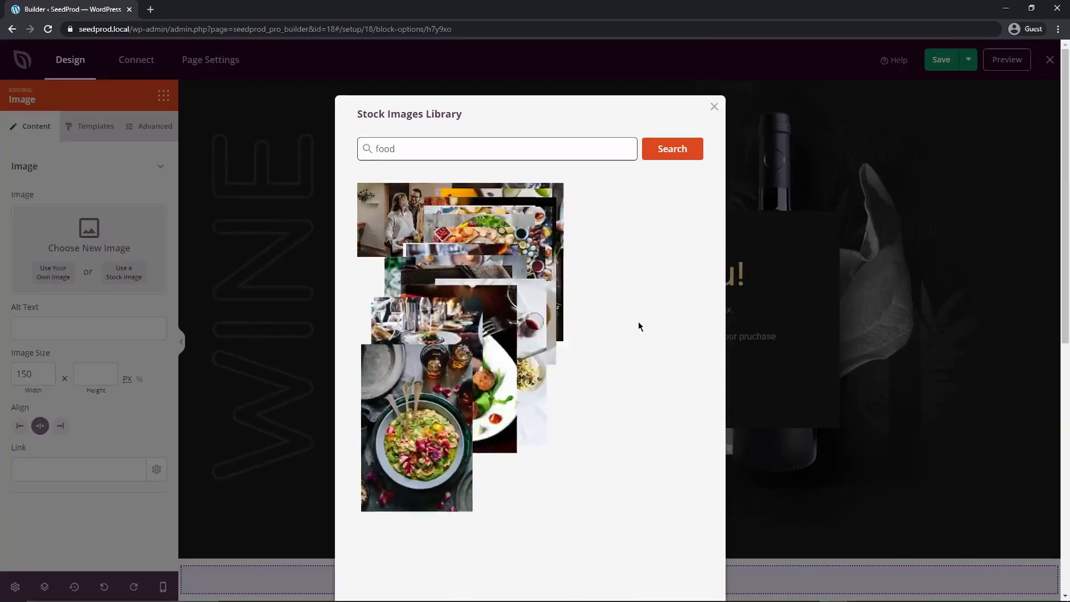
pyautogui.click(539, 383)
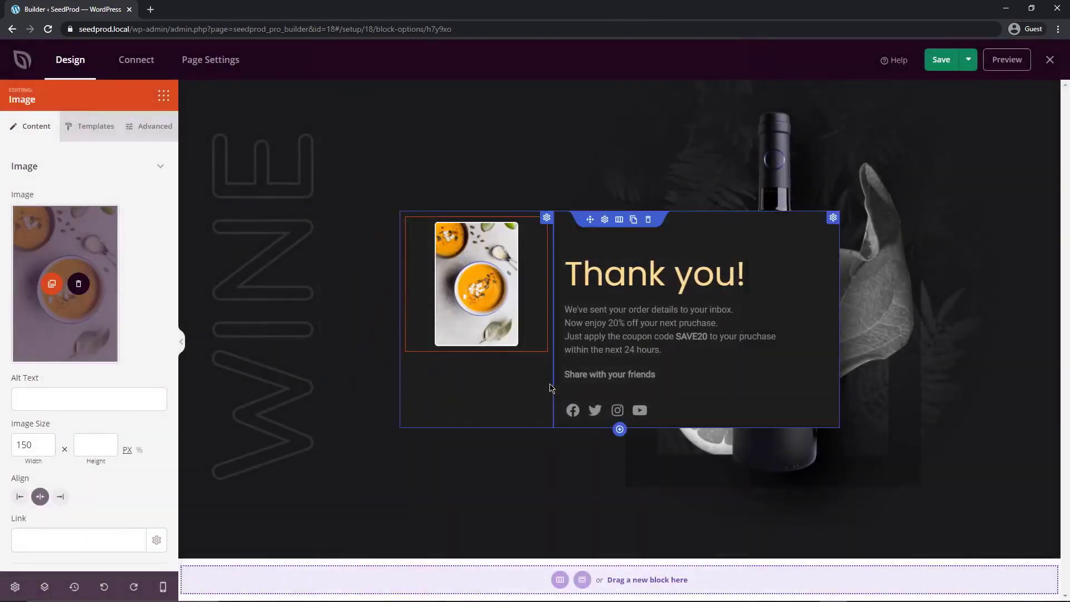
pyautogui.doubleClick(38, 443)
pyautogui.click(47, 442)
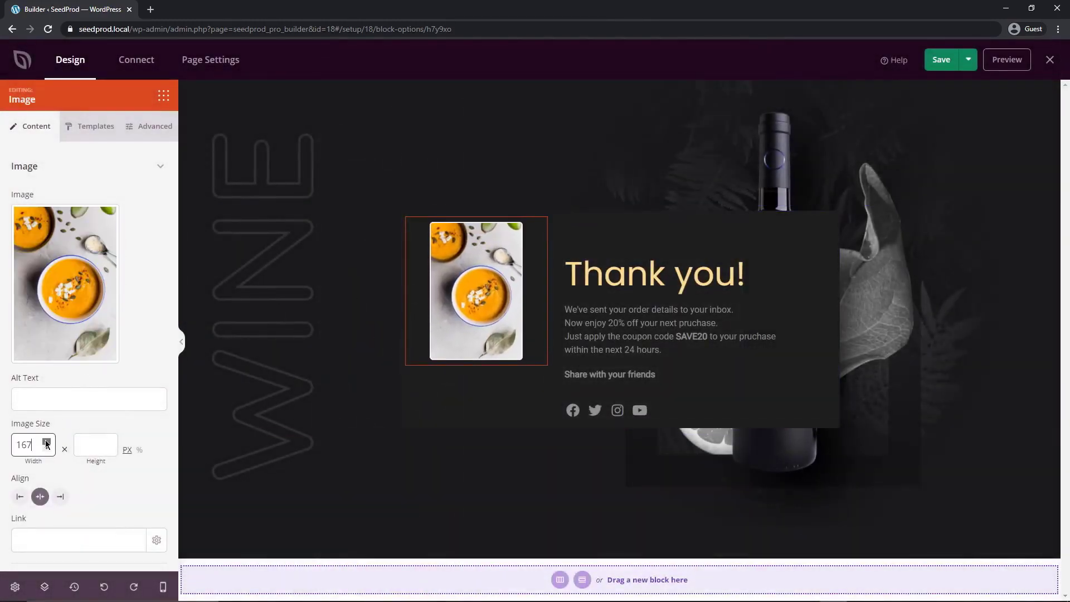
pyautogui.moveTo(47, 441); pyautogui.dragTo(46, 441)
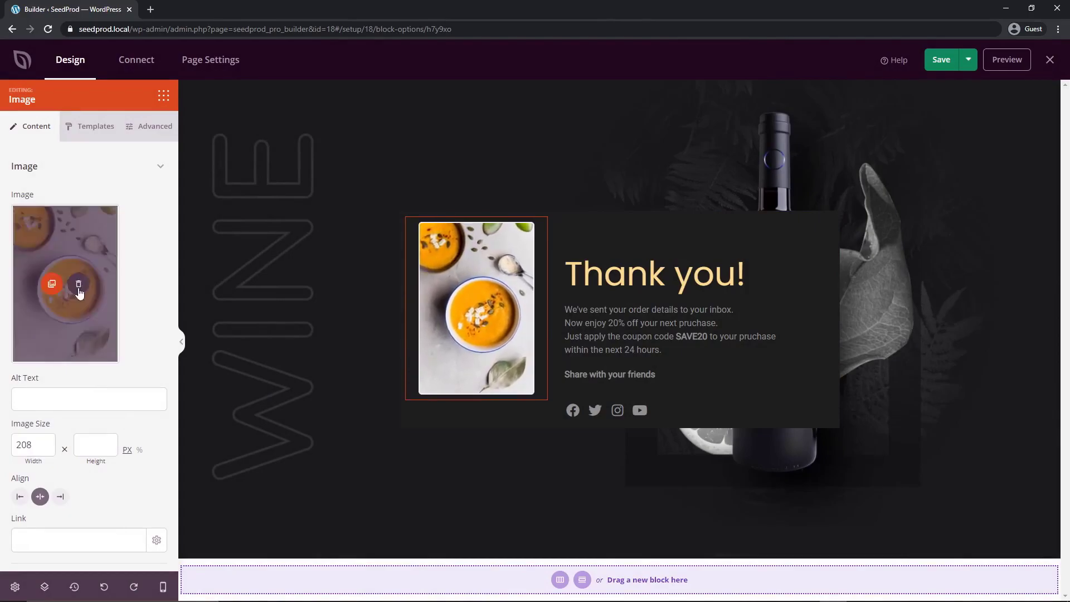
# - Put the red sneaker image back from the Media Library and set its width to 300
pyautogui.click(78, 289)
pyautogui.click(49, 276)
pyautogui.click(326, 198)
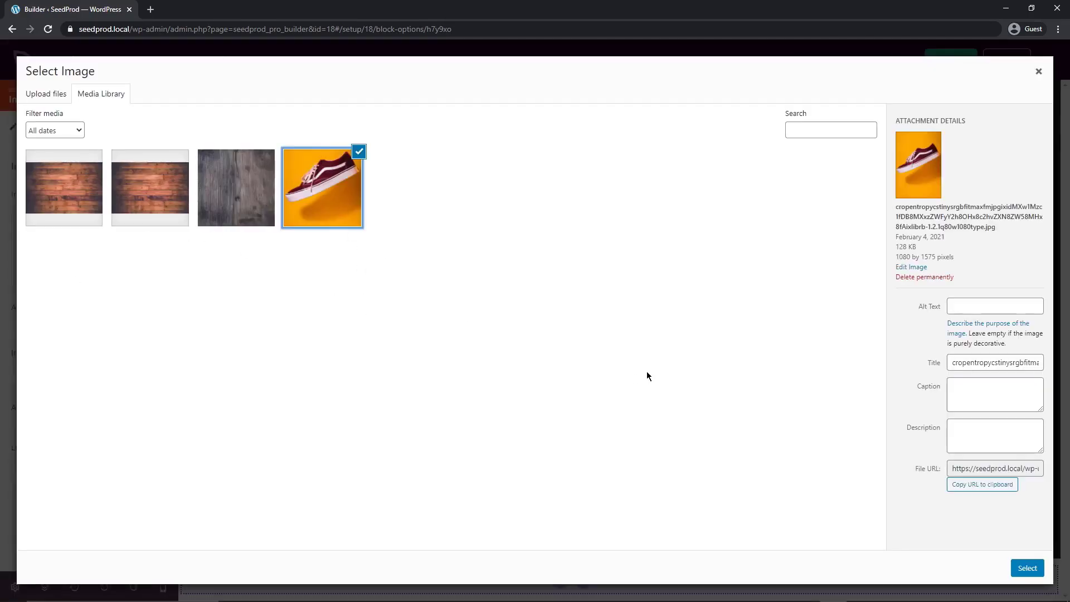
pyautogui.click(1026, 568)
pyautogui.moveTo(36, 444); pyautogui.dragTo(15, 444)
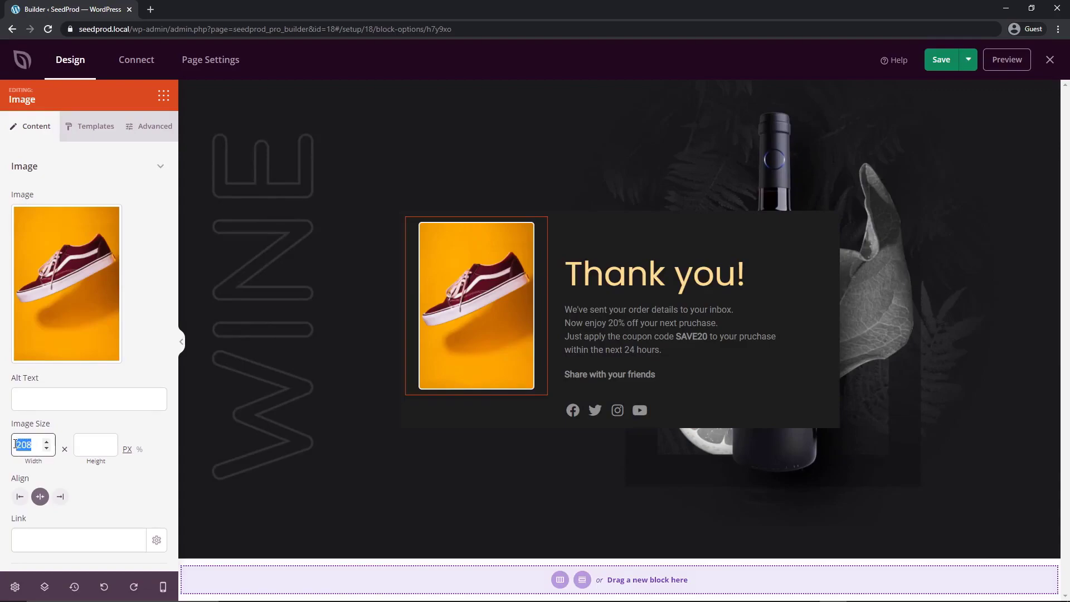
pyautogui.write('300')
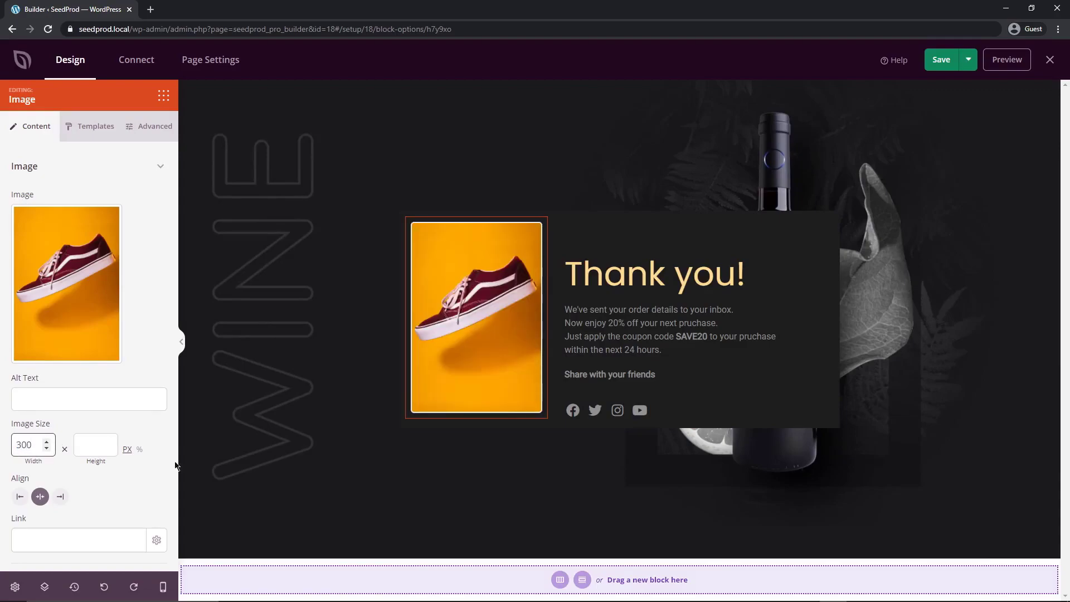
# - Replace the page background image with the wood-plank texture from the Media Library
pyautogui.click(15, 587)
pyautogui.click(50, 188)
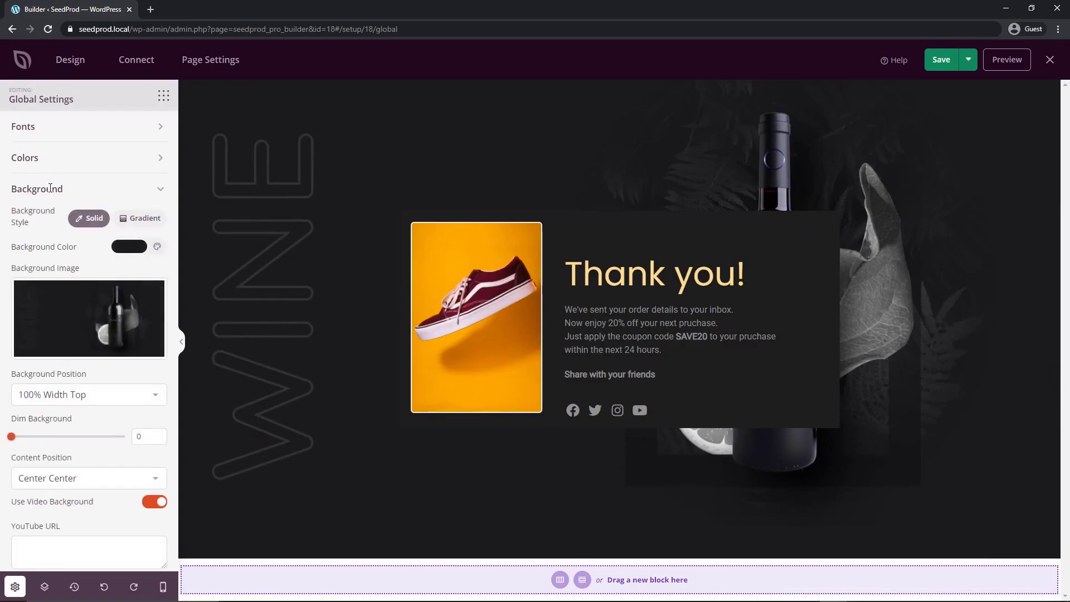
pyautogui.click(105, 316)
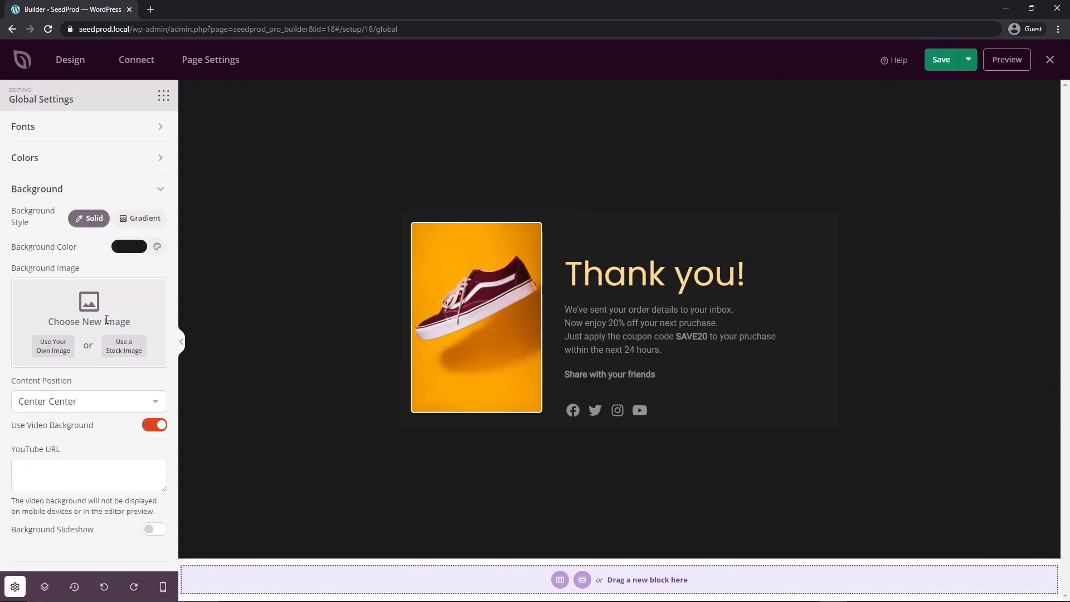
pyautogui.click(66, 346)
pyautogui.click(64, 206)
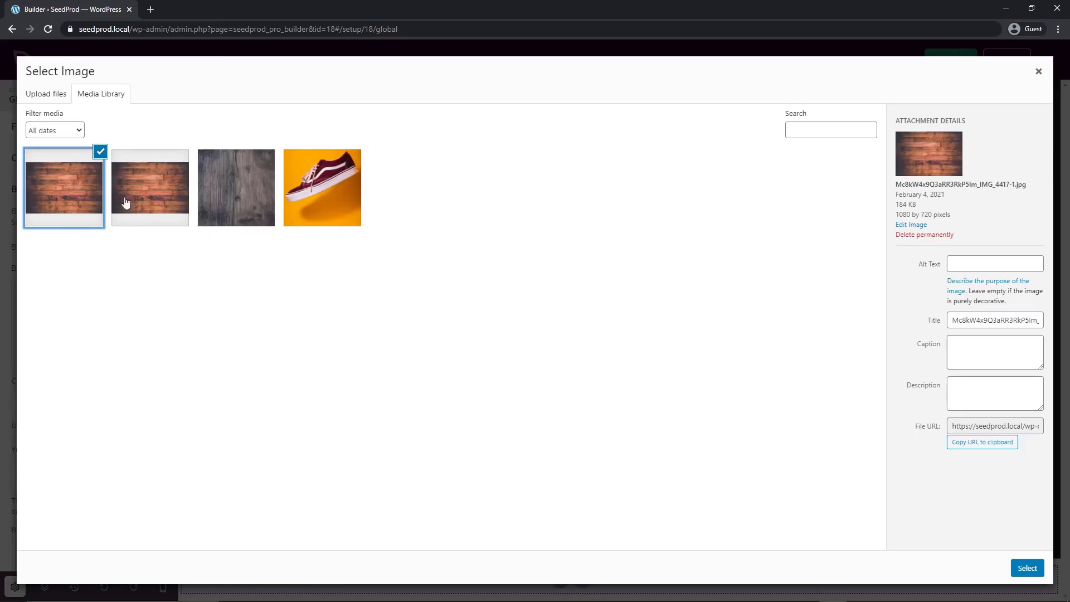
pyautogui.click(1027, 567)
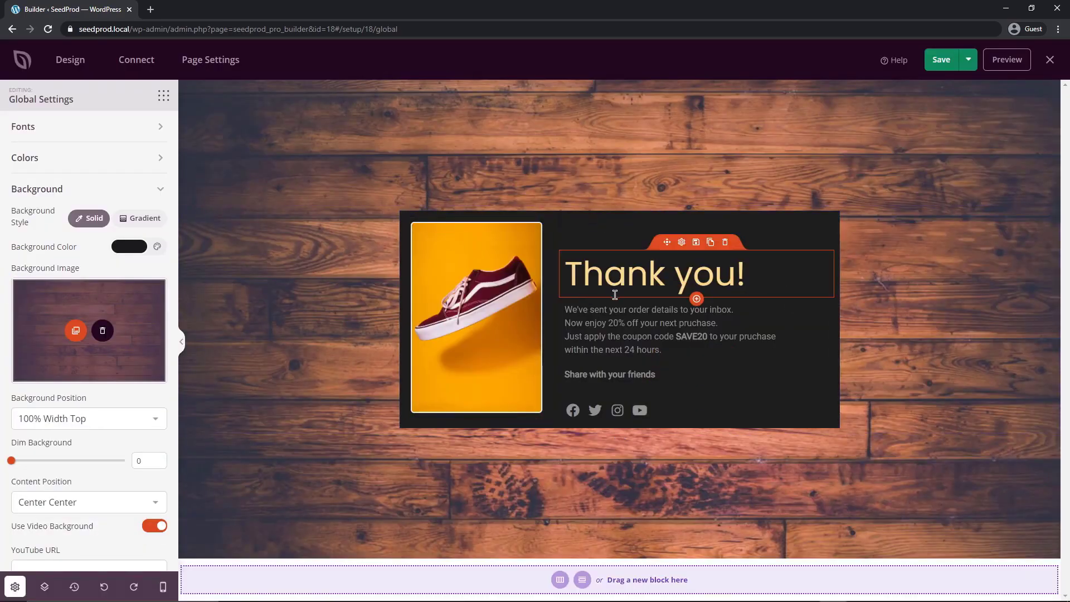
pyautogui.click(161, 190)
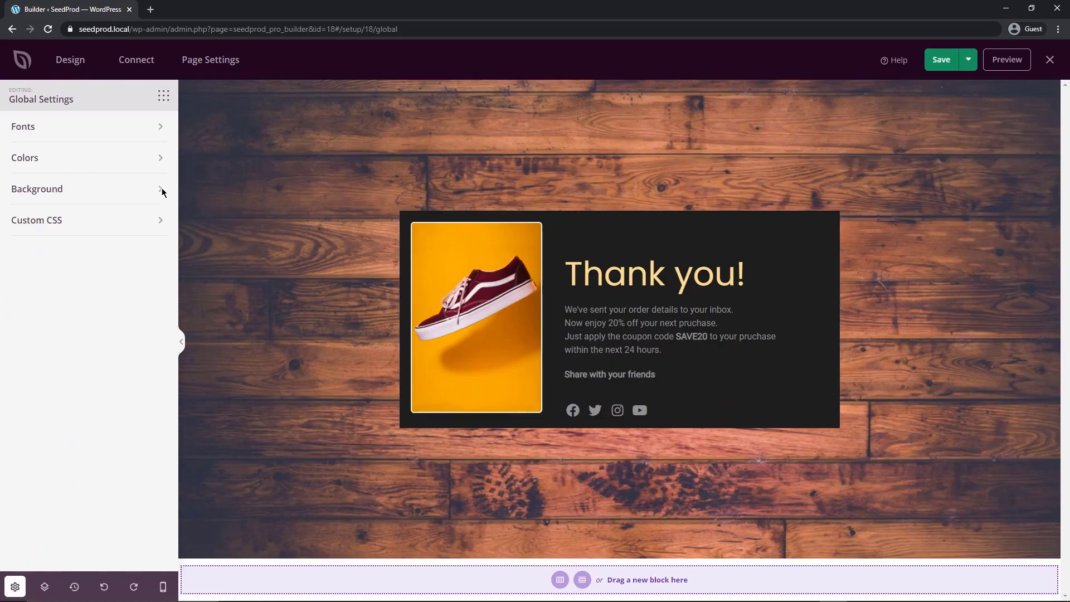
# - Apply the black-and-yellow global colour palette
pyautogui.click(34, 156)
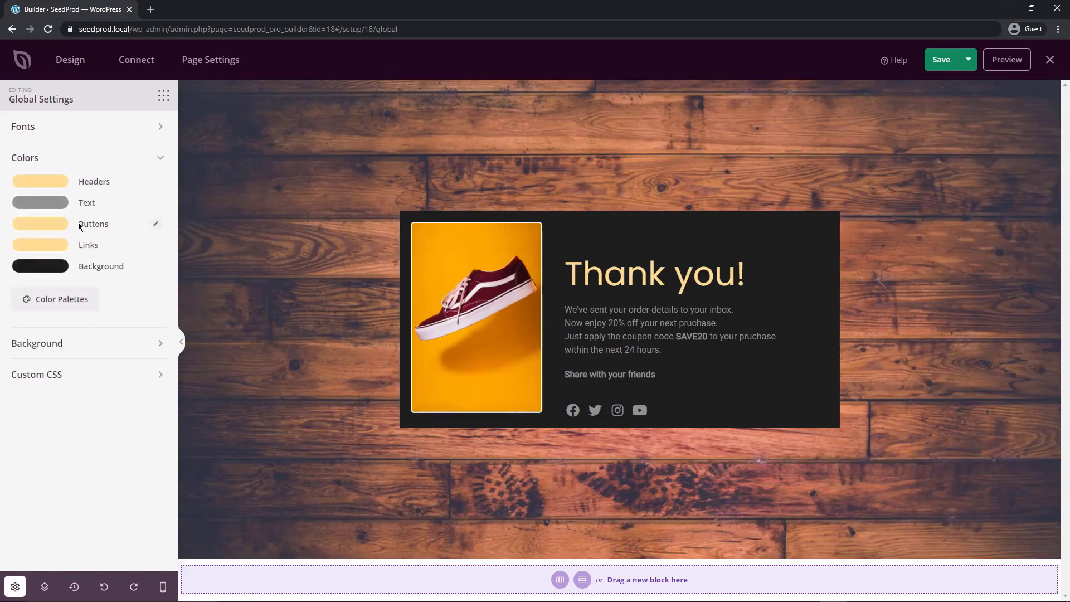
pyautogui.click(56, 305)
pyautogui.scroll(-3, 451, 397)
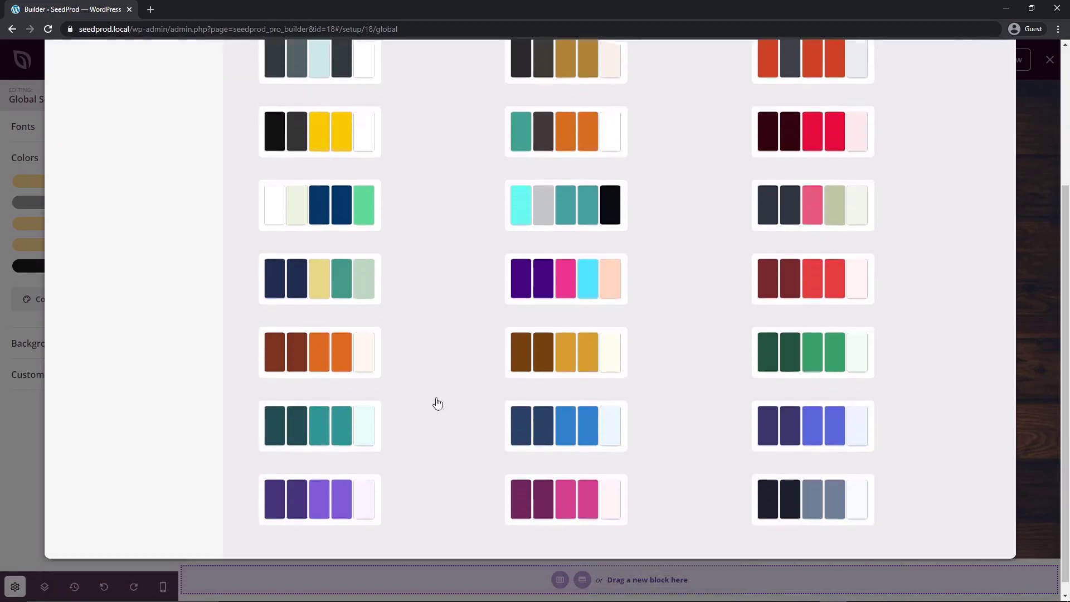
pyautogui.scroll(3, 418, 420)
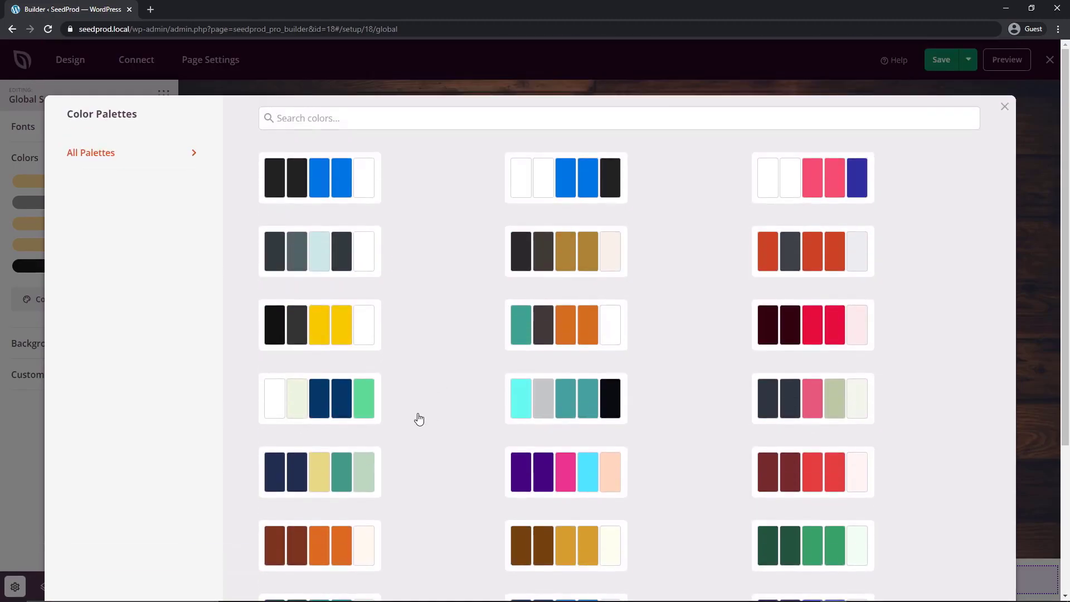
pyautogui.click(318, 333)
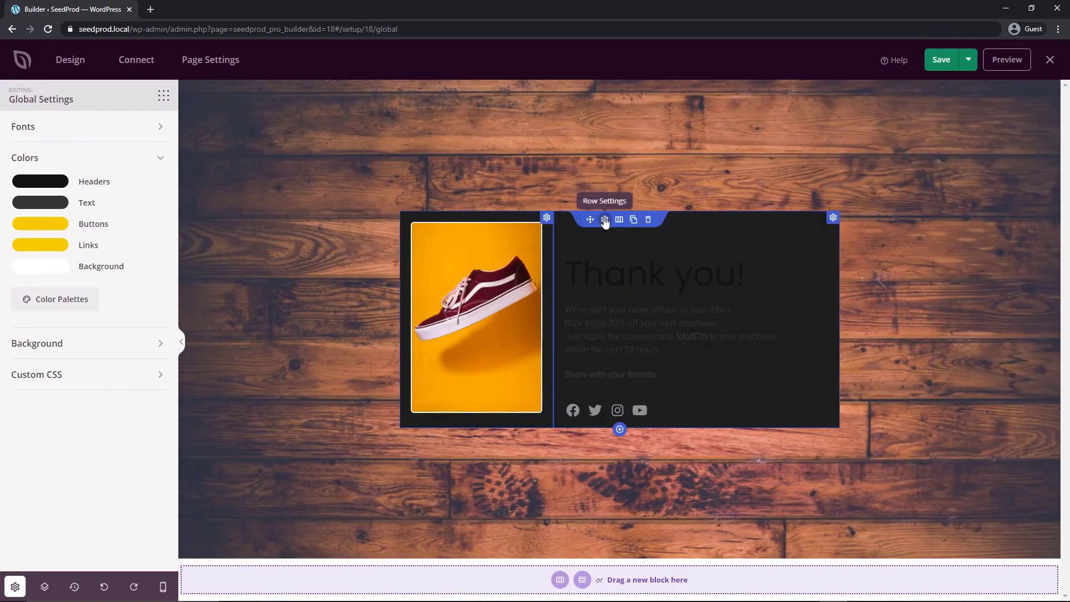
# - Set the content row's background colour to pale grey #F0F0F0
pyautogui.click(604, 220)
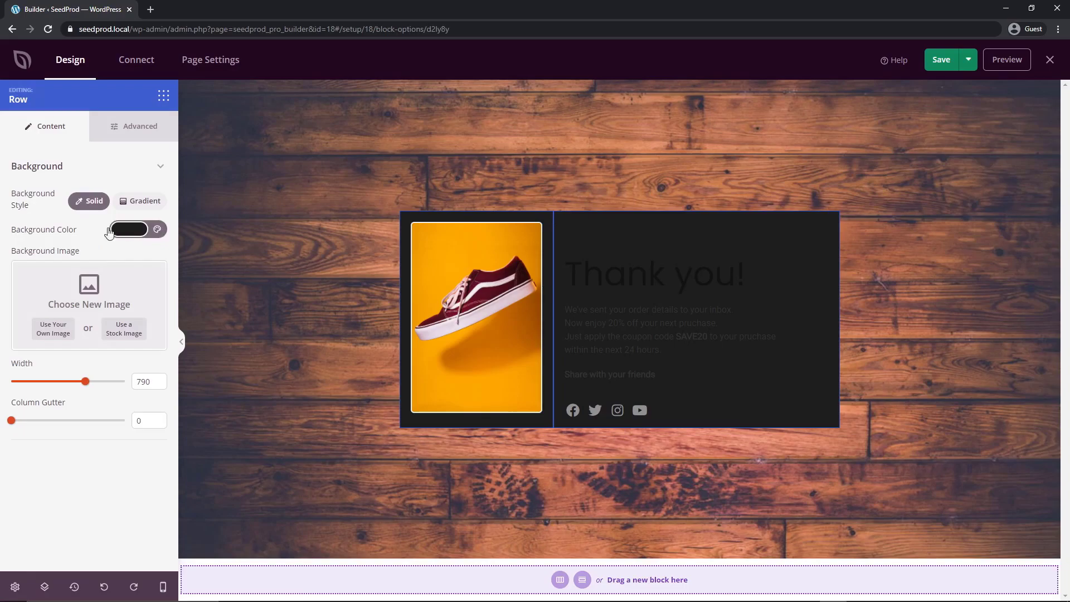
pyautogui.click(133, 230)
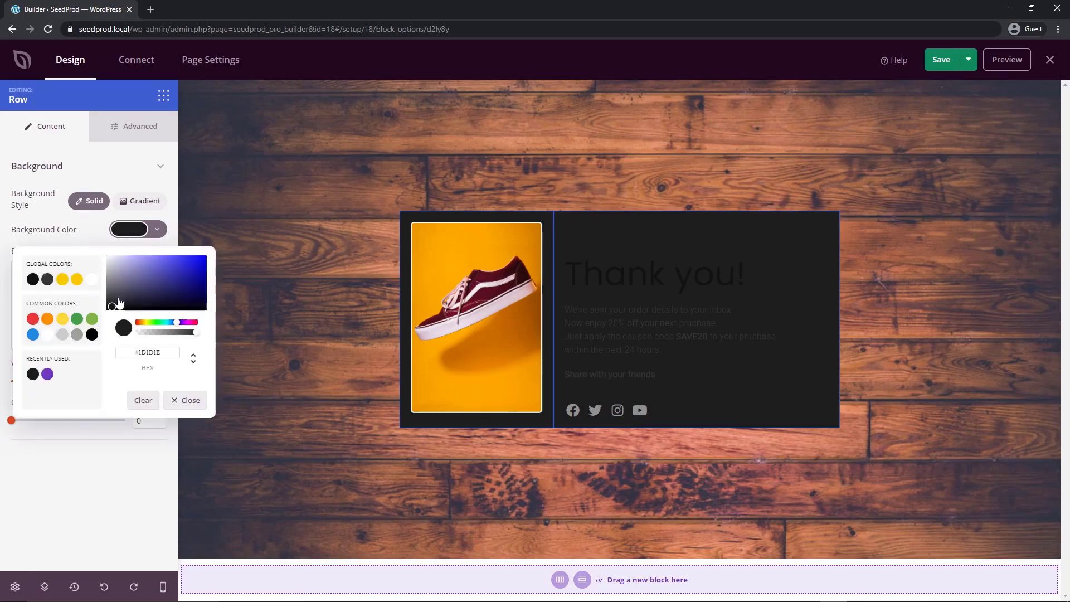
pyautogui.moveTo(119, 303); pyautogui.dragTo(101, 262)
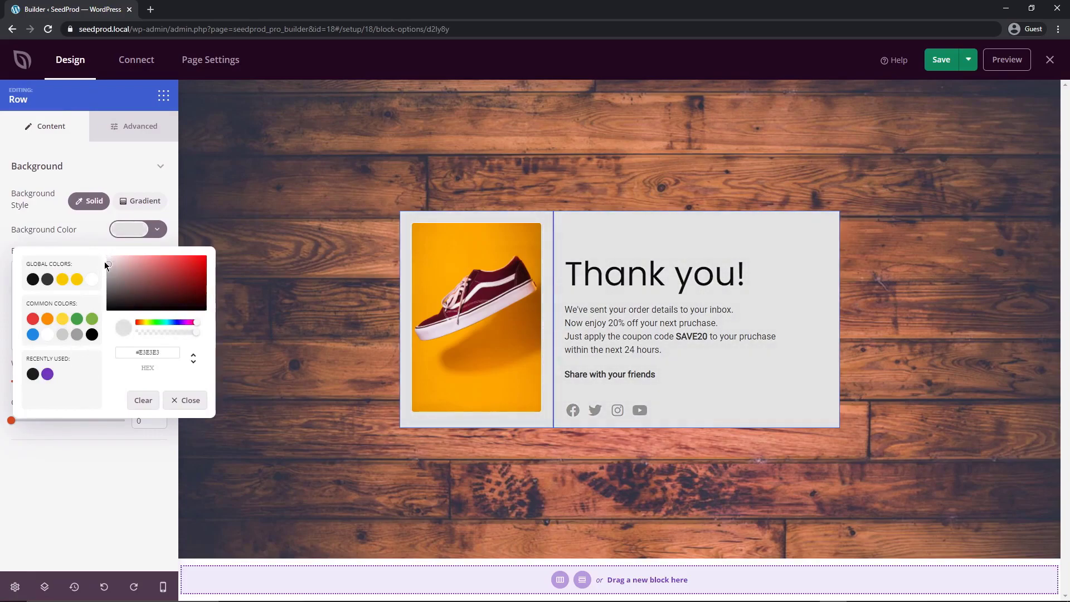
pyautogui.click(103, 260)
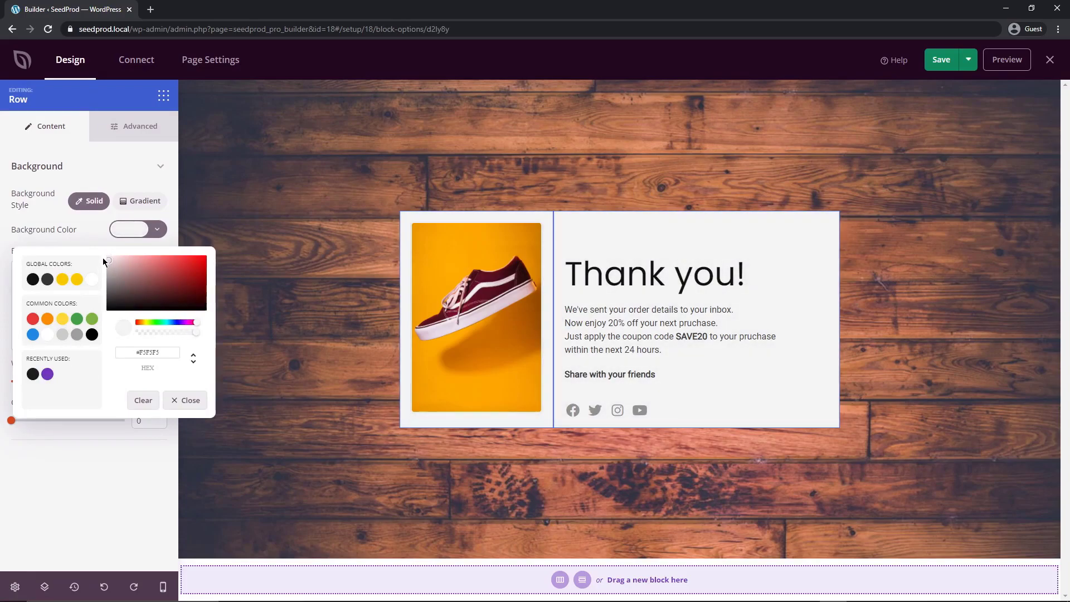
pyautogui.click(102, 258)
pyautogui.click(120, 486)
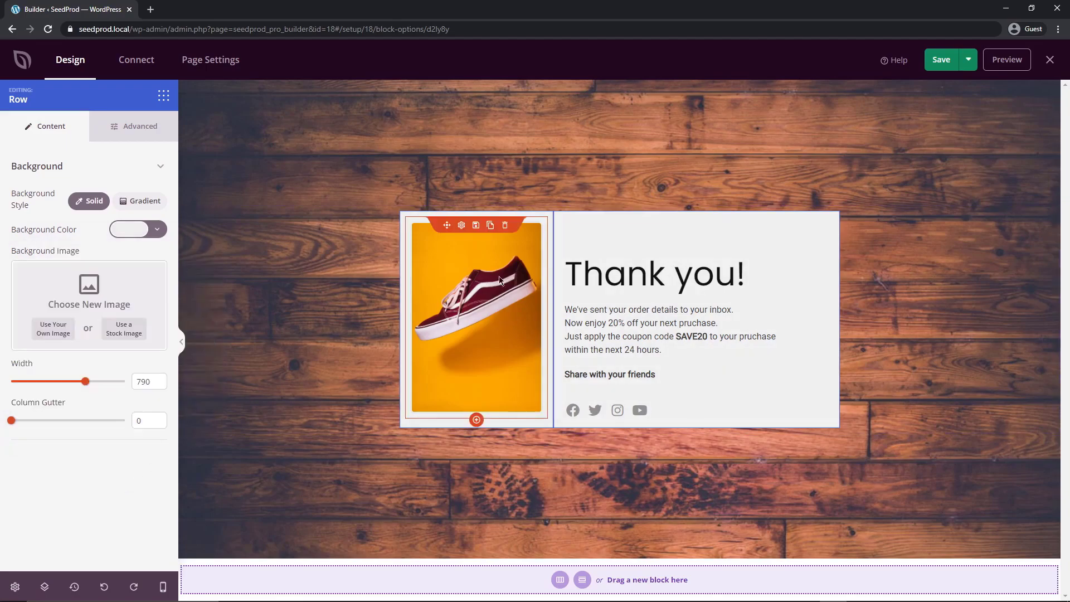
# - Give the shoe image the wide white-border frame template
pyautogui.click(477, 318)
pyautogui.click(106, 127)
pyautogui.scroll(-5, 110, 507)
pyautogui.click(109, 507)
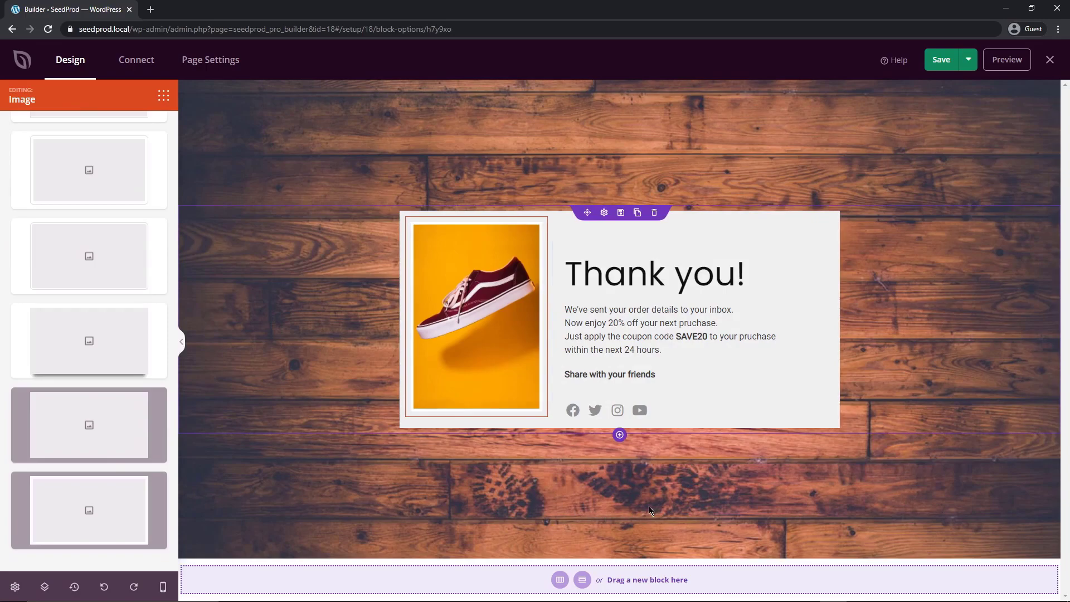
# - Dim the wood background image to 70 in Global Settings
pyautogui.click(671, 495)
pyautogui.click(63, 194)
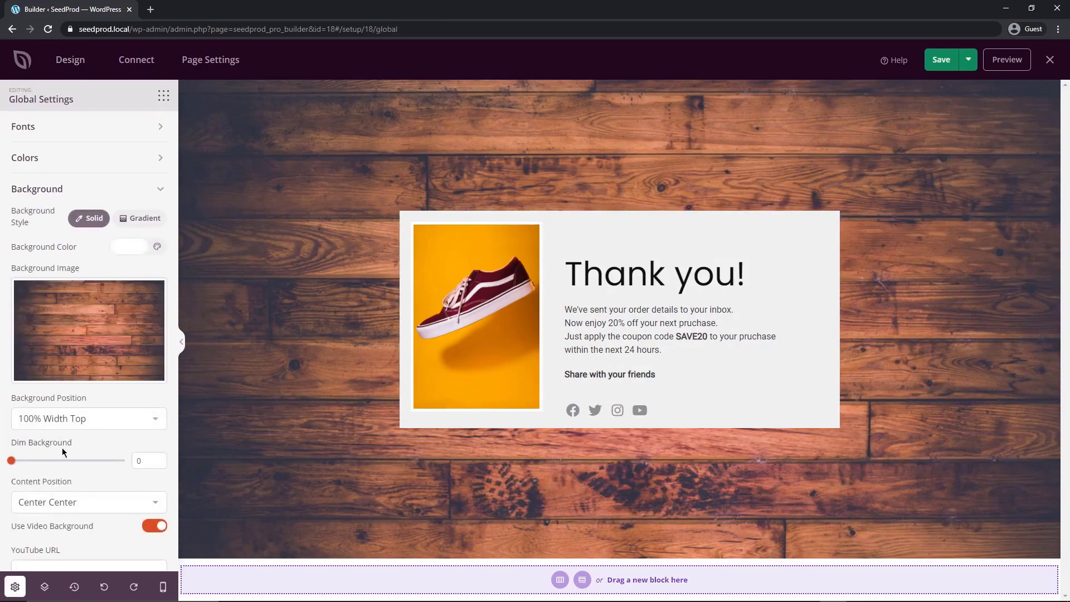
pyautogui.moveTo(11, 464); pyautogui.dragTo(98, 468)
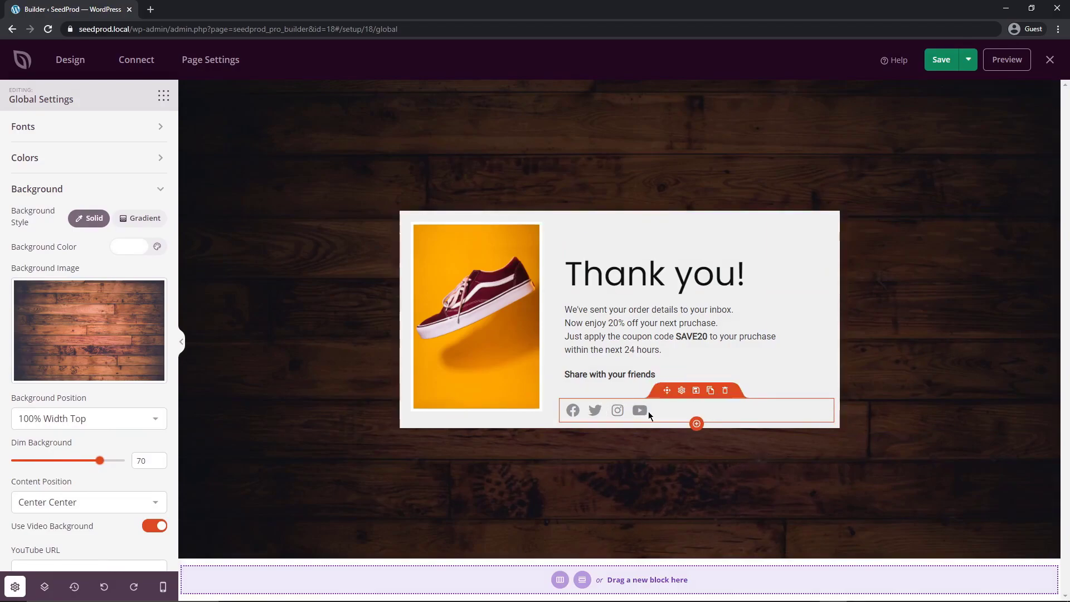
# - Set the social icons to Stacked style and Large size, keeping them left-aligned
pyautogui.click(680, 401)
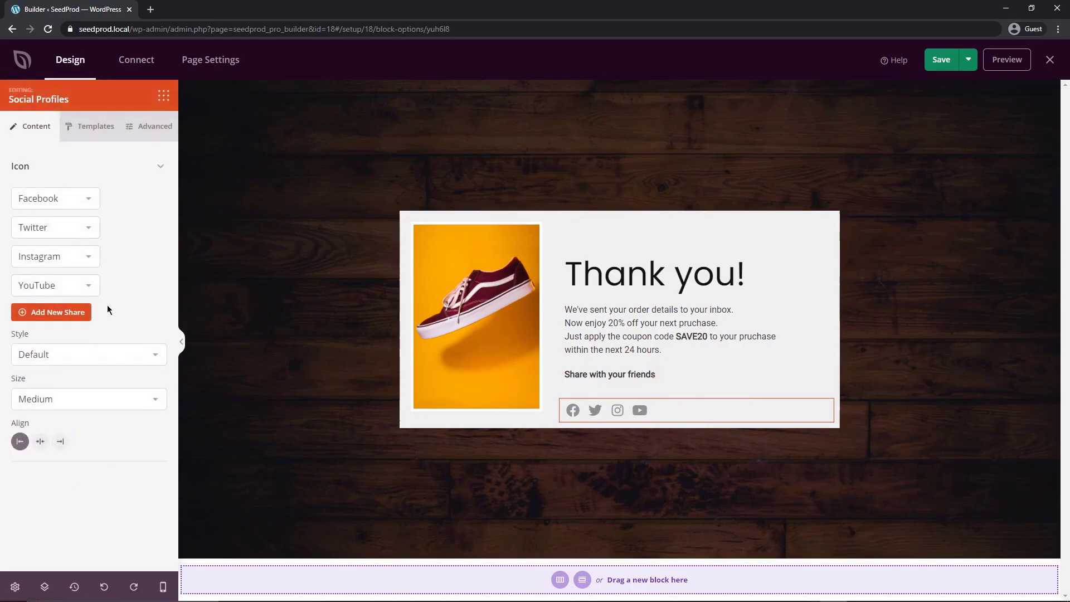
pyautogui.click(89, 198)
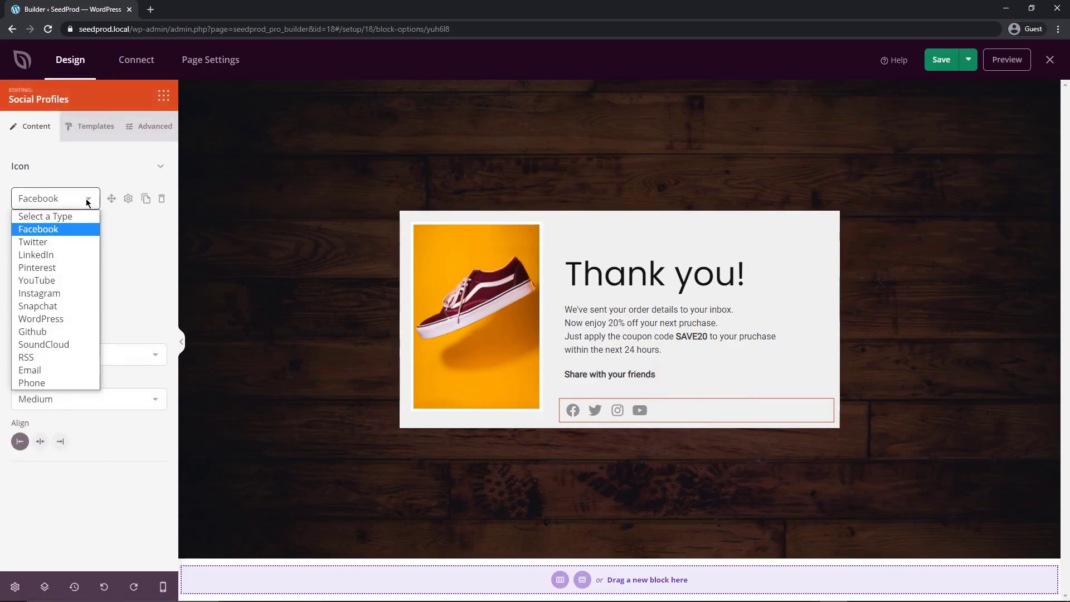
pyautogui.click(77, 163)
pyautogui.click(77, 166)
pyautogui.click(78, 357)
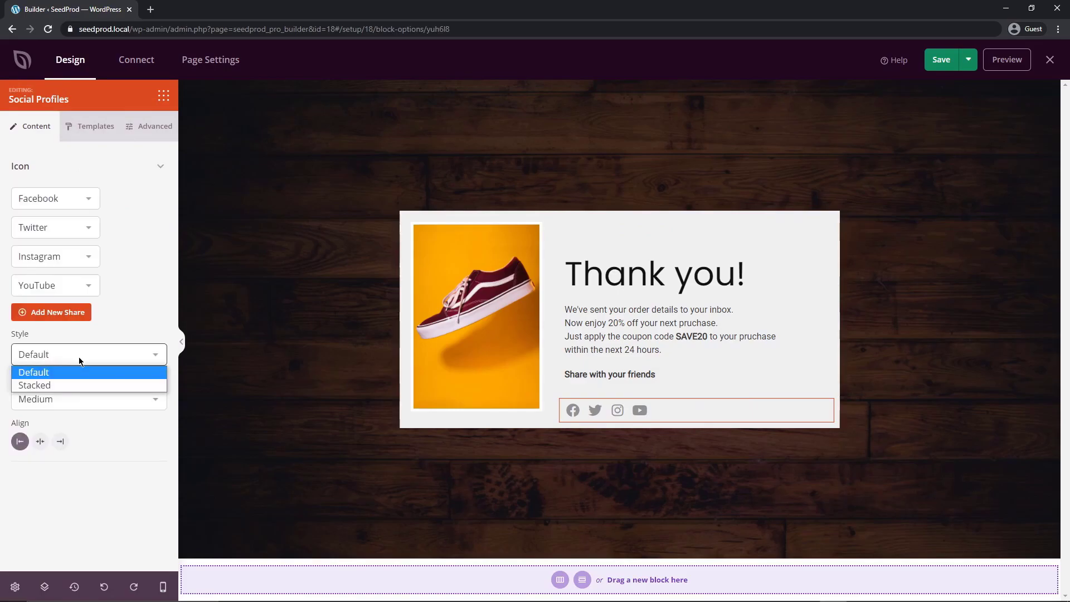
pyautogui.click(59, 382)
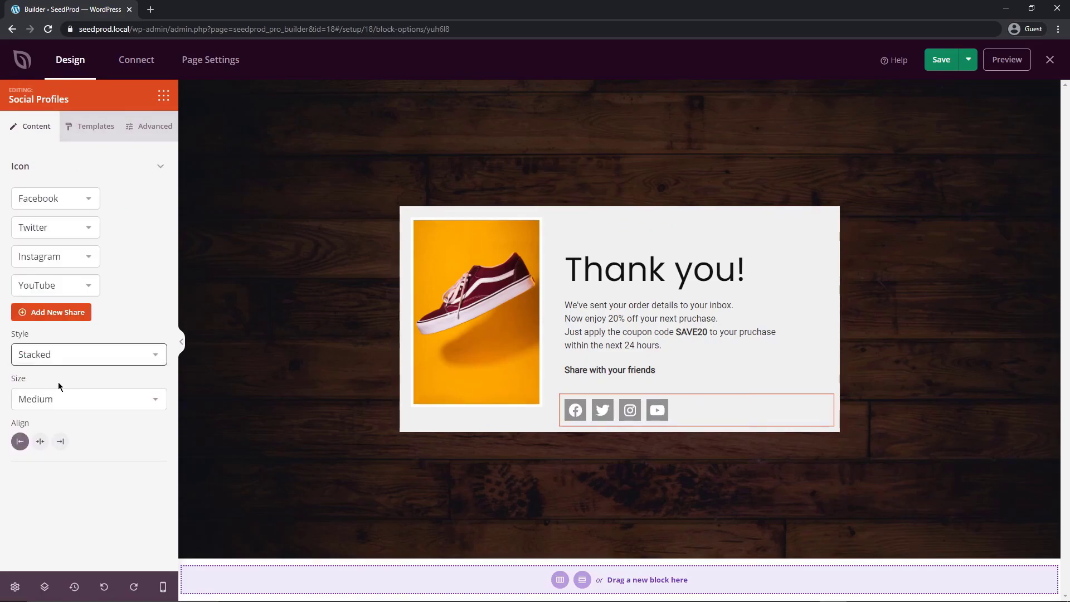
pyautogui.click(61, 403)
pyautogui.click(47, 443)
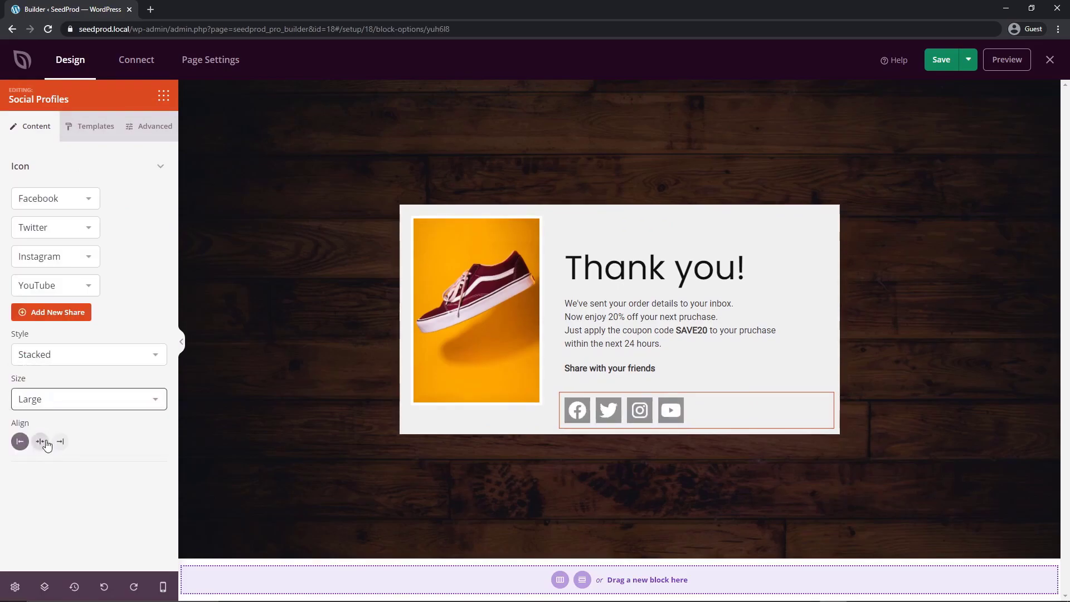
pyautogui.click(44, 451)
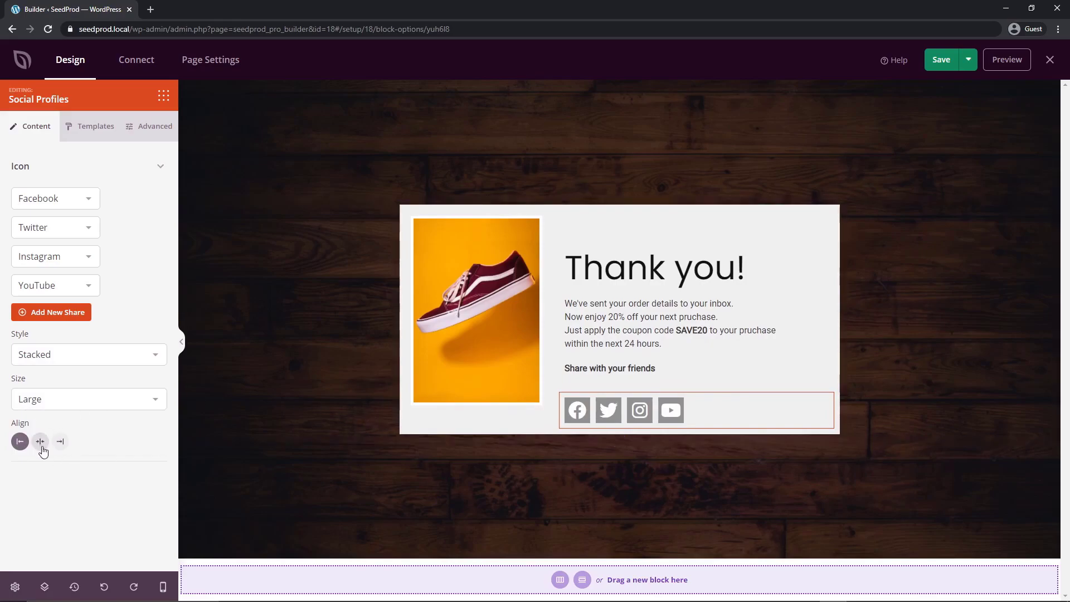
pyautogui.click(60, 442)
pyautogui.click(20, 442)
# - Apply the brand-coloured circular icon template after trying several other styles
pyautogui.click(94, 128)
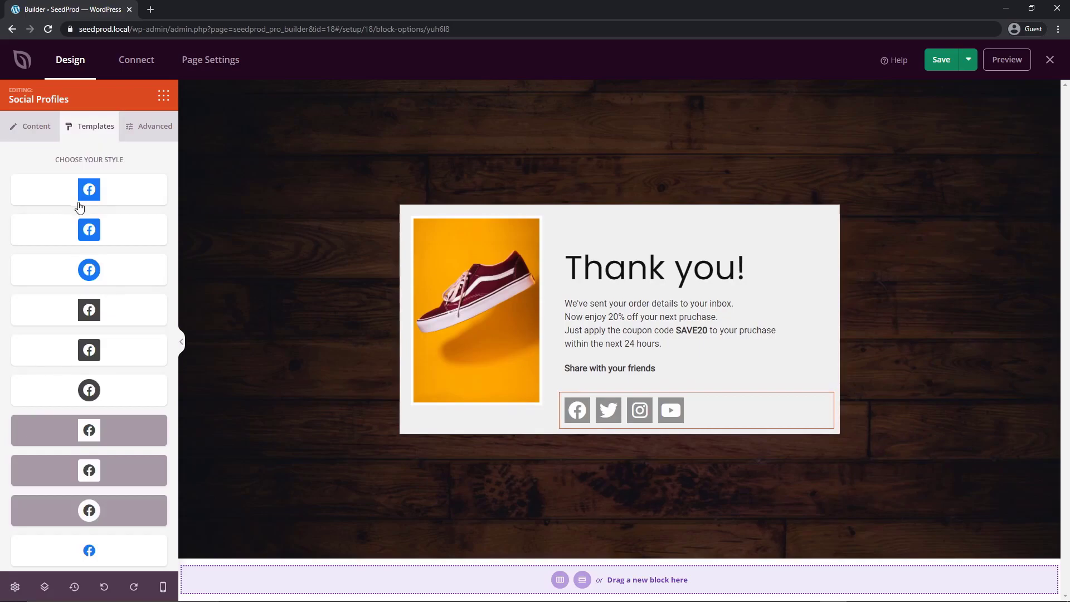
pyautogui.click(89, 229)
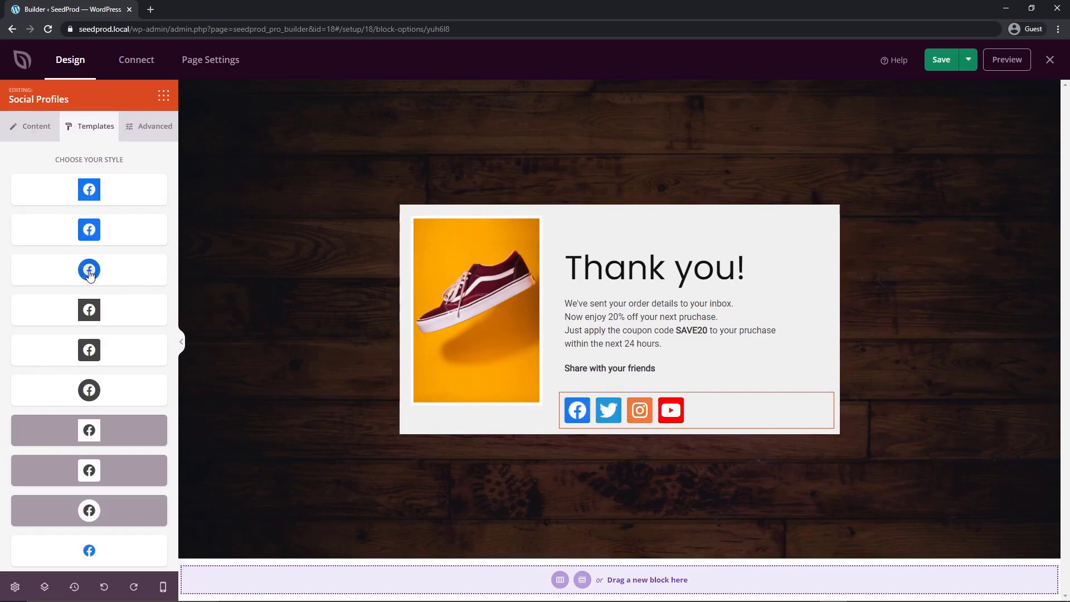
pyautogui.click(89, 274)
pyautogui.click(89, 310)
pyautogui.scroll(-2, 89, 309)
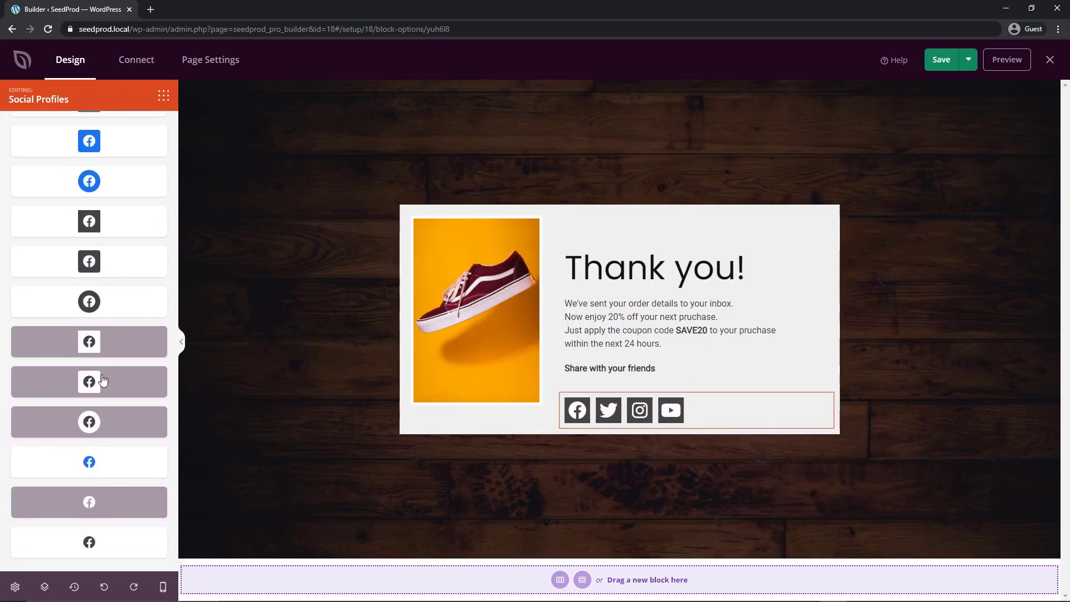
pyautogui.click(90, 464)
pyautogui.scroll(2, 91, 390)
pyautogui.click(93, 275)
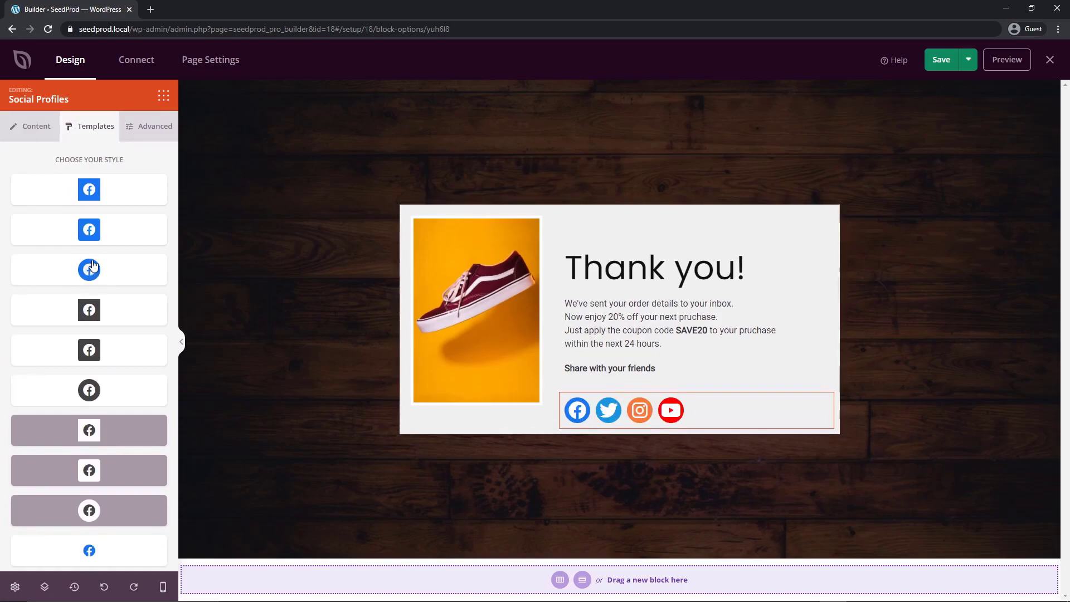
# - Set the icon size to 35 and the space between icons to 6
pyautogui.click(147, 126)
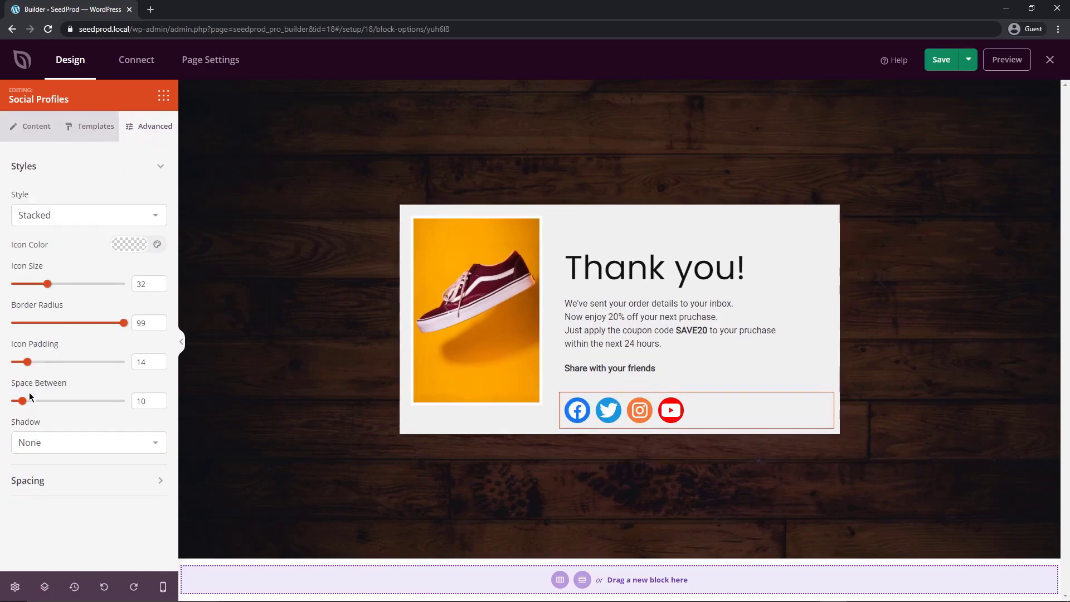
pyautogui.moveTo(22, 400); pyautogui.dragTo(148, 403)
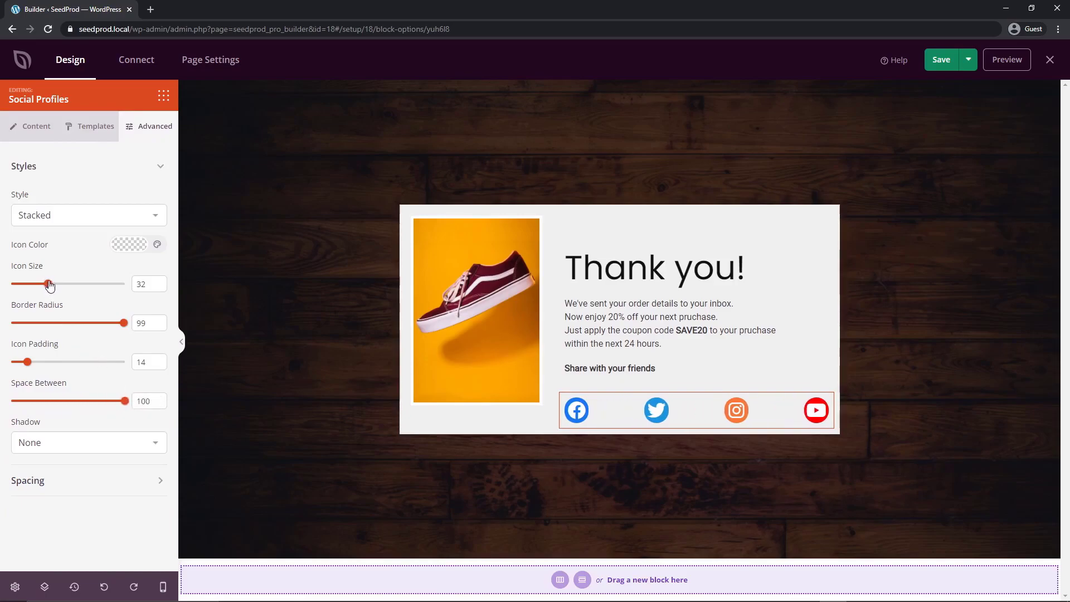
pyautogui.moveTo(48, 284)
pyautogui.mouseDown()
pyautogui.moveTo(159, 293)
pyautogui.moveTo(50, 289)
pyautogui.mouseUp()
pyautogui.moveTo(124, 401); pyautogui.dragTo(19, 389)
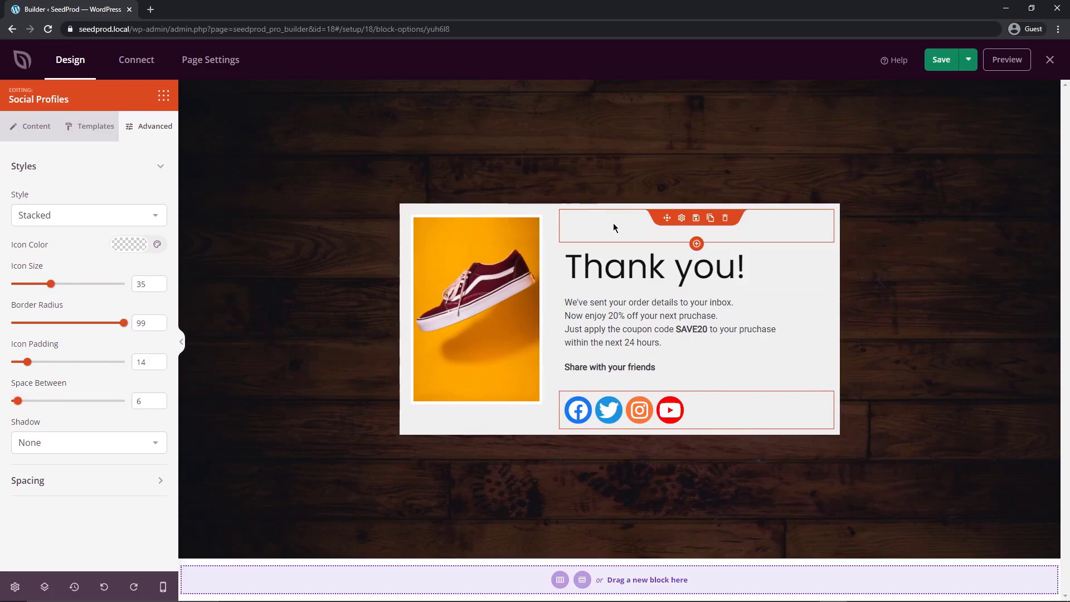
# - Add a spacer above the Thank you! heading, then delete it again
pyautogui.click(163, 98)
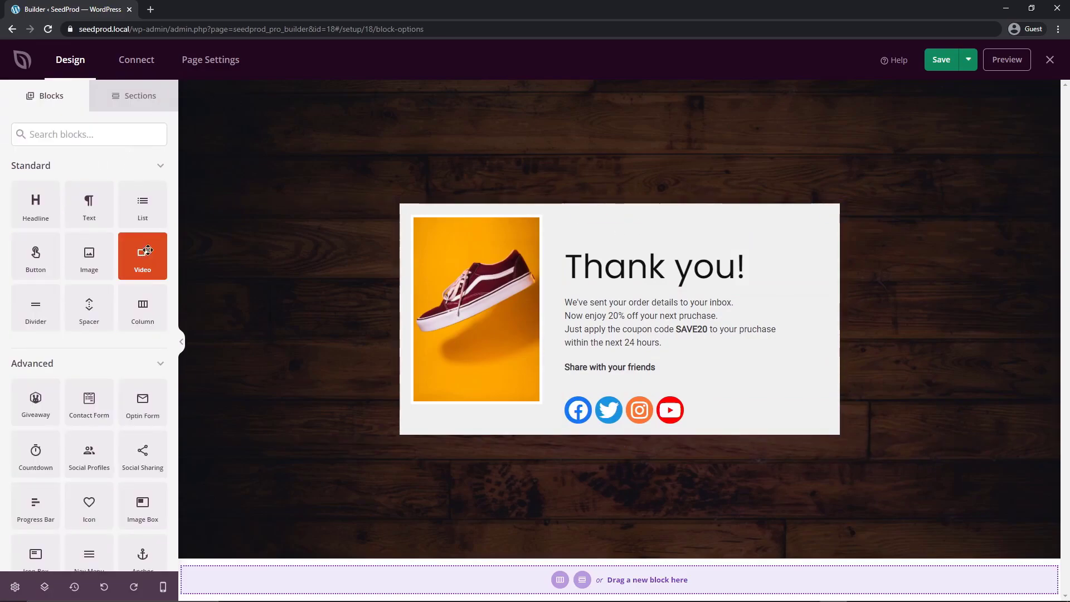
pyautogui.moveTo(89, 306); pyautogui.dragTo(650, 227)
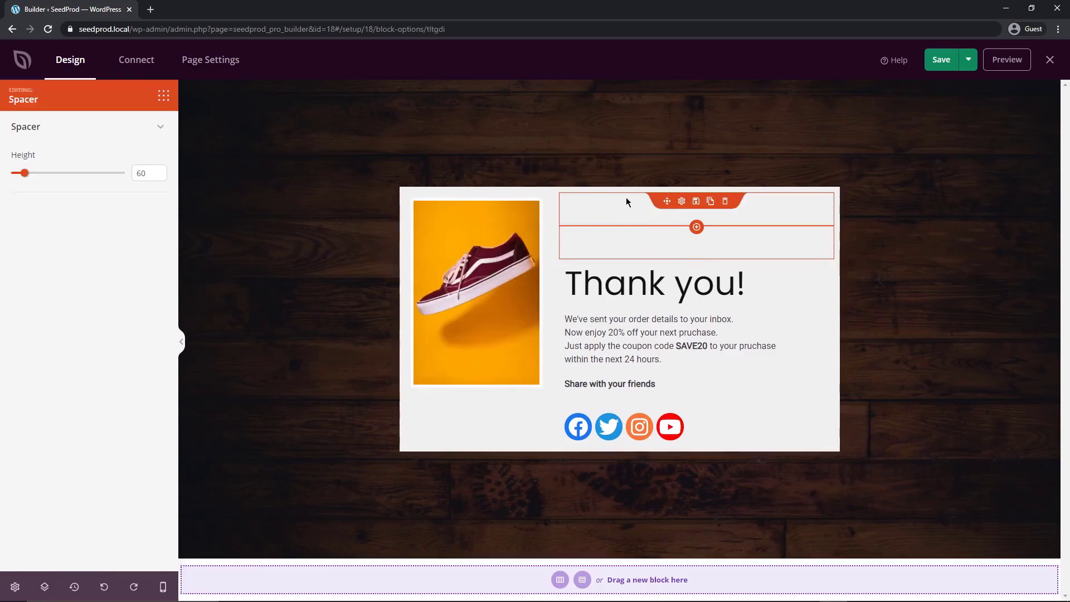
pyautogui.moveTo(29, 178)
pyautogui.mouseDown()
pyautogui.moveTo(108, 182)
pyautogui.moveTo(26, 181)
pyautogui.mouseUp()
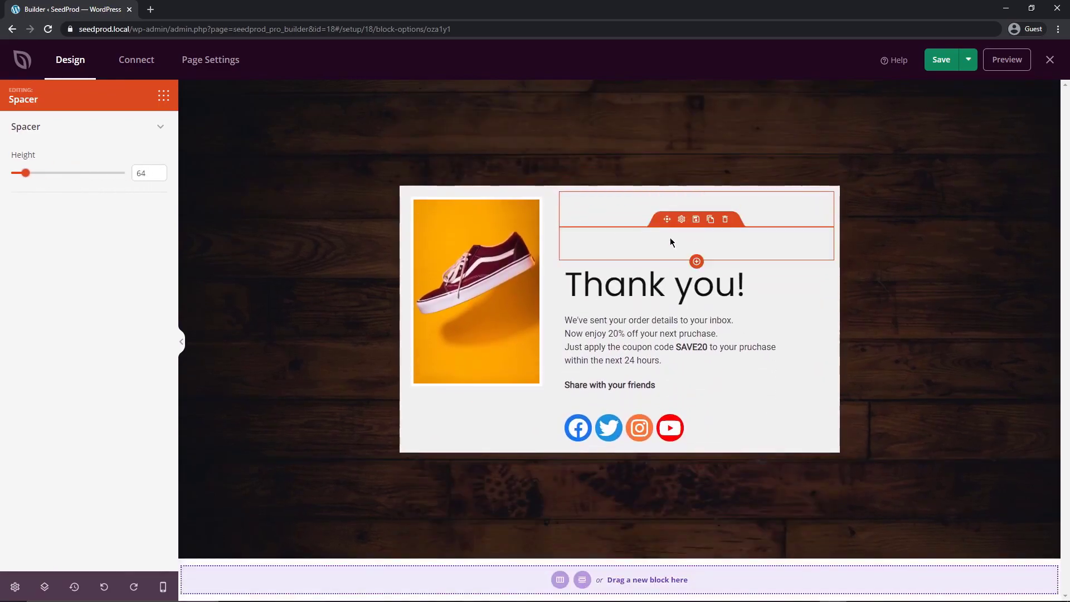
pyautogui.click(717, 200)
pyautogui.click(498, 344)
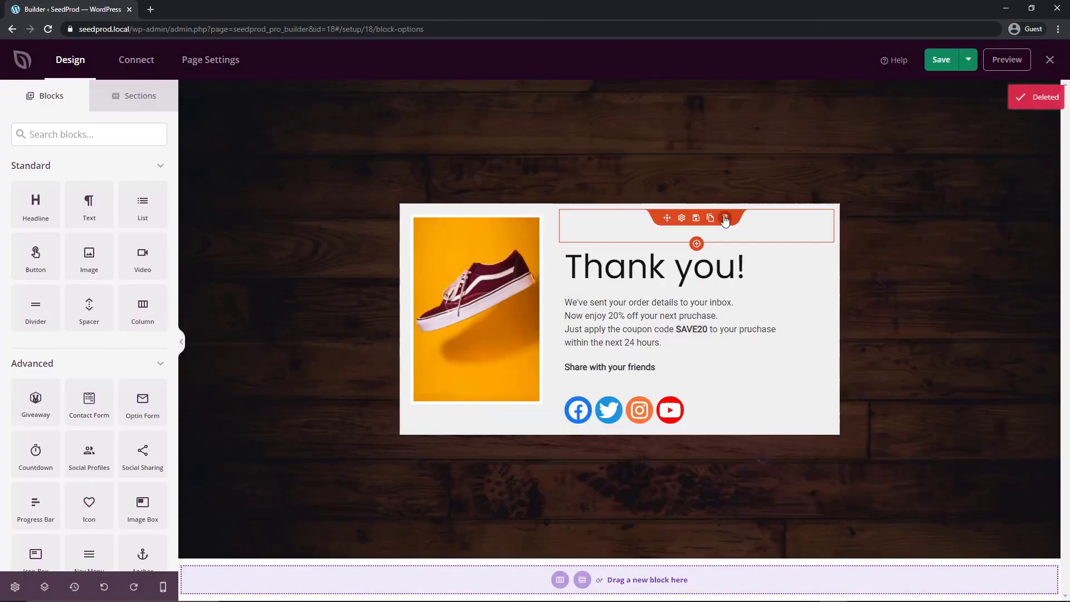
pyautogui.click(719, 217)
pyautogui.click(497, 343)
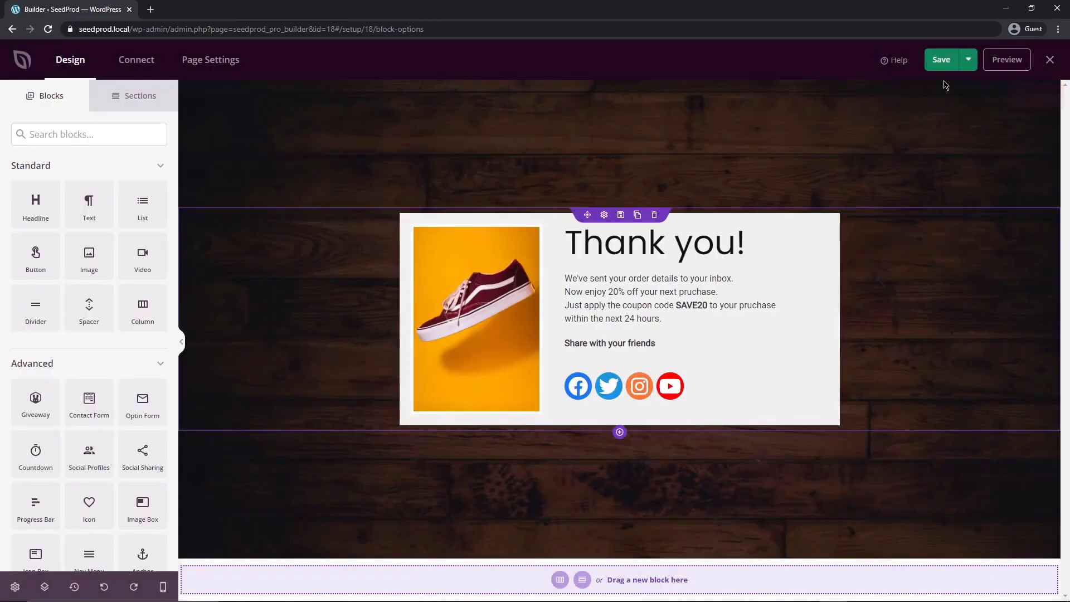
# - Save the page, check it in a preview tab, then close the preview
pyautogui.click(941, 60)
pyautogui.click(1006, 64)
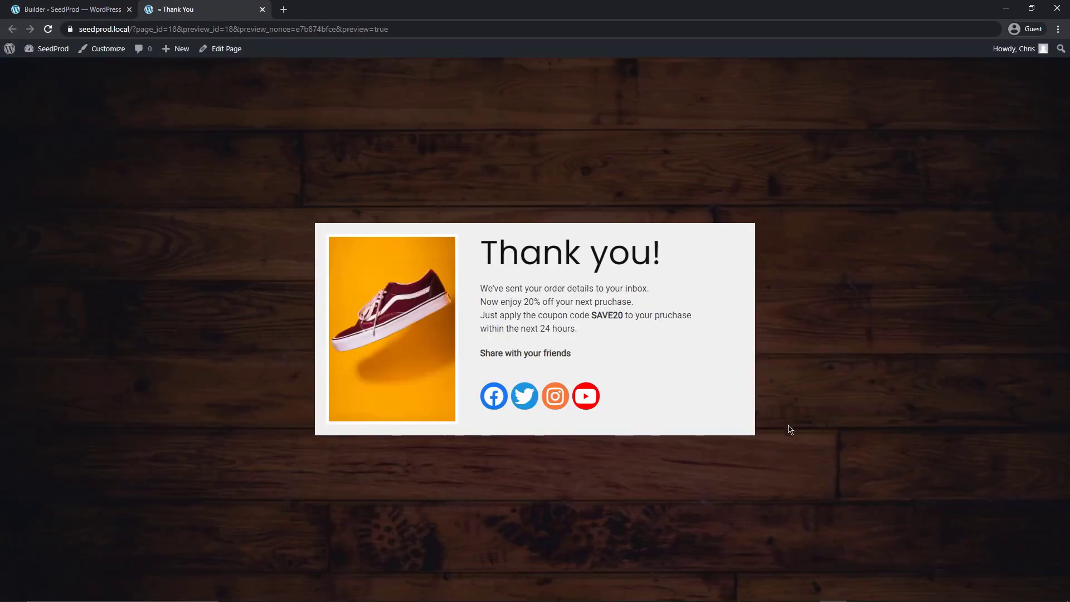
pyautogui.hotkey('ctrl', 'w')
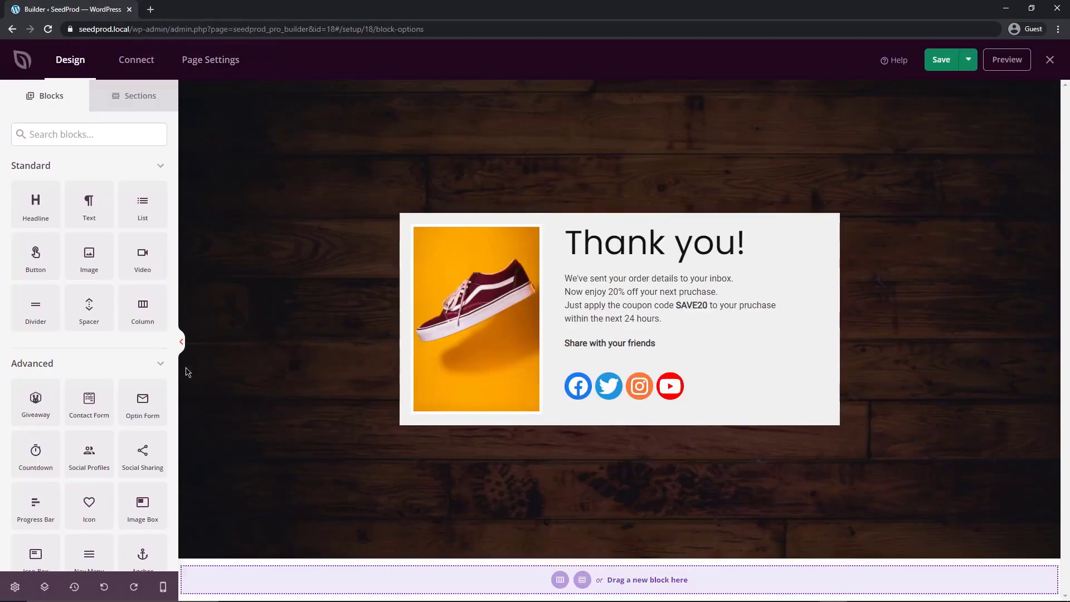
# - Add an Optin Form above Share with your friends and hide its Name field
pyautogui.moveTo(148, 415); pyautogui.dragTo(655, 334)
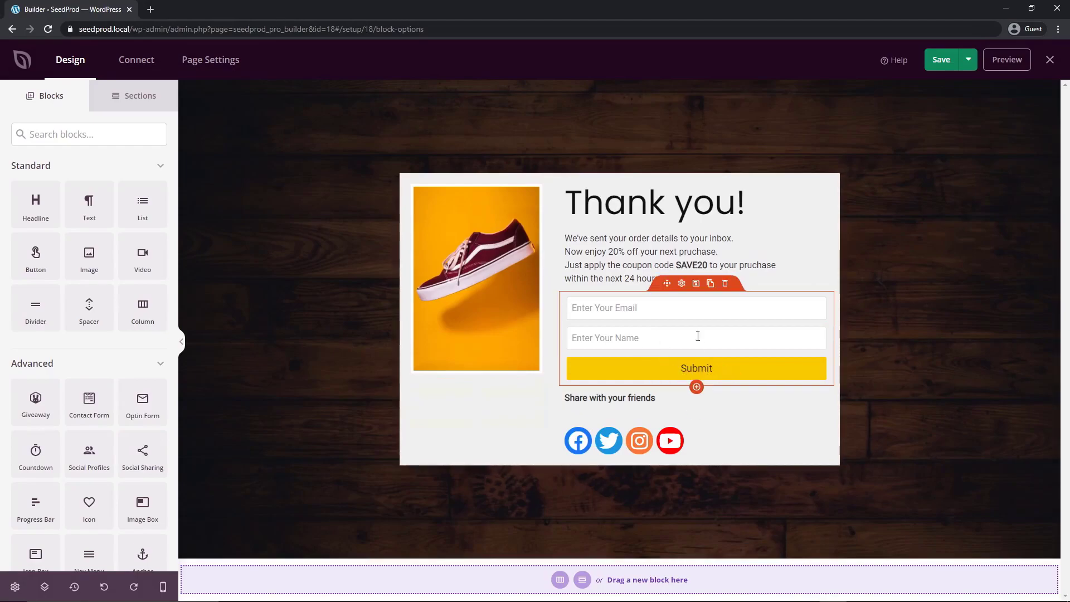
pyautogui.click(682, 284)
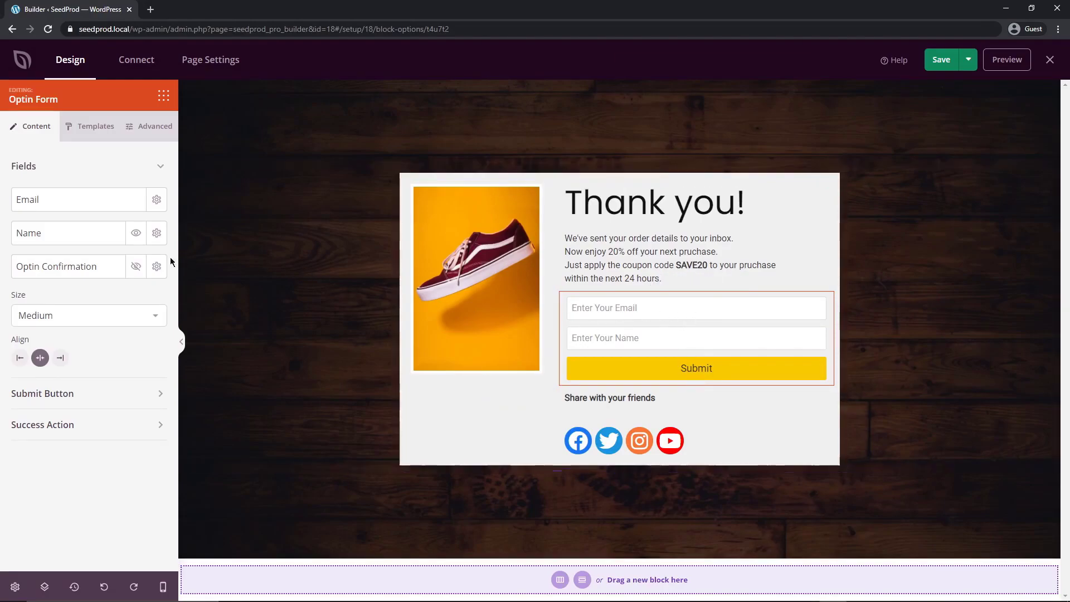
pyautogui.click(136, 232)
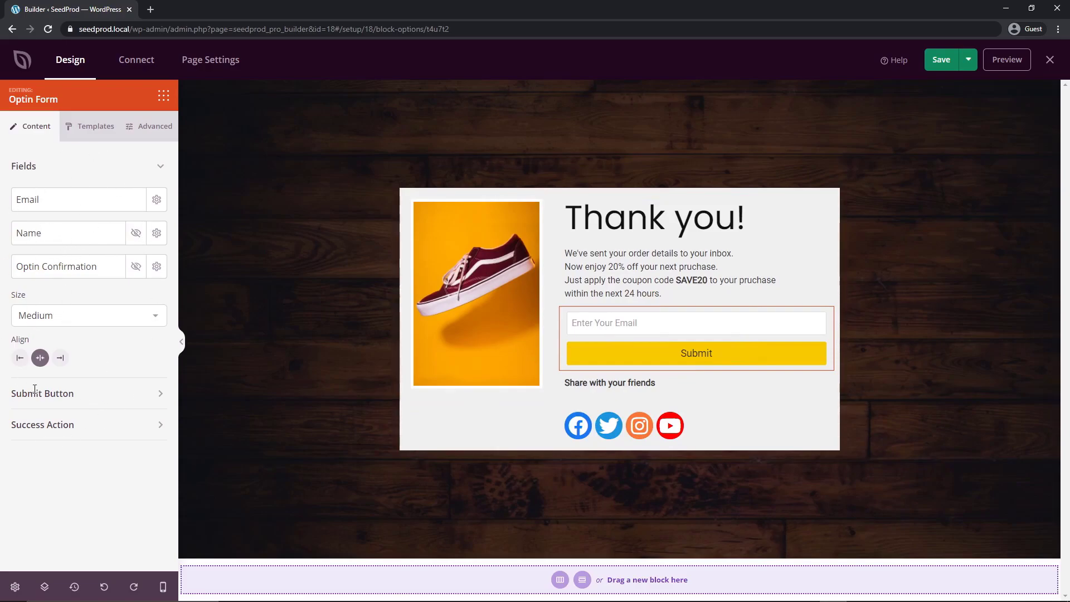
# - Change the submit button text to 'Join Our Newsletter'
pyautogui.click(122, 396)
pyautogui.moveTo(61, 441); pyautogui.dragTo(5, 438)
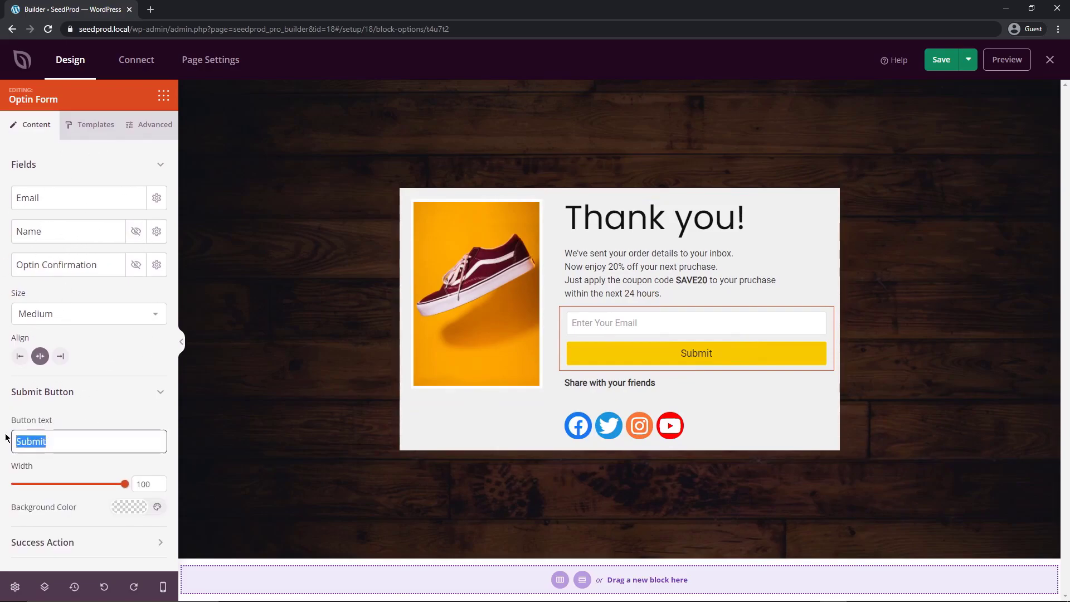
pyautogui.write('Join Our Newsletter')
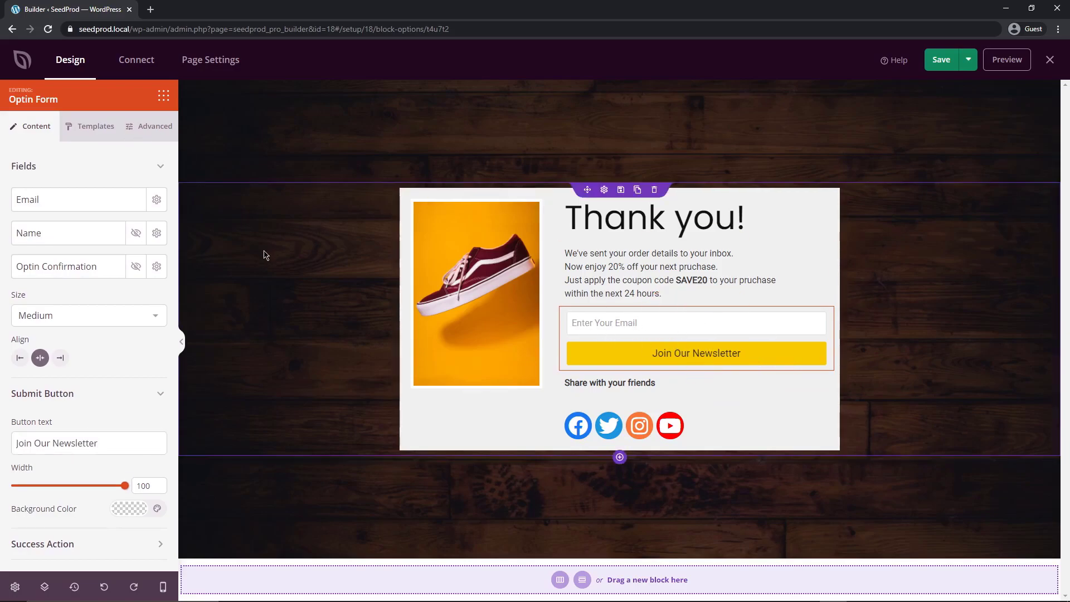
# - Open the Email Marketing integrations on the Connect tab
pyautogui.click(144, 64)
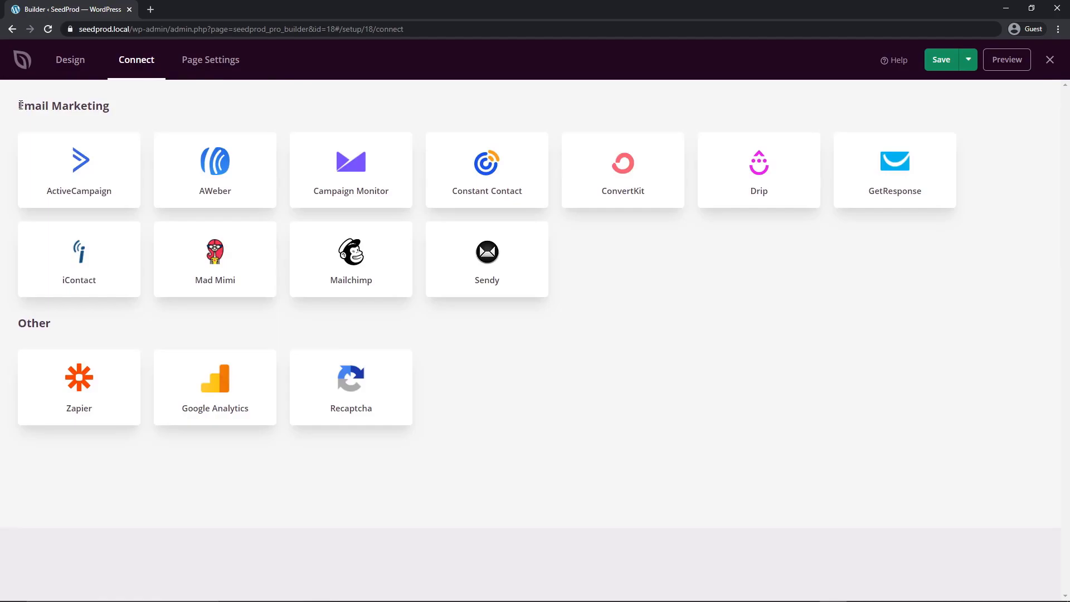
pyautogui.moveTo(20, 106); pyautogui.dragTo(214, 113)
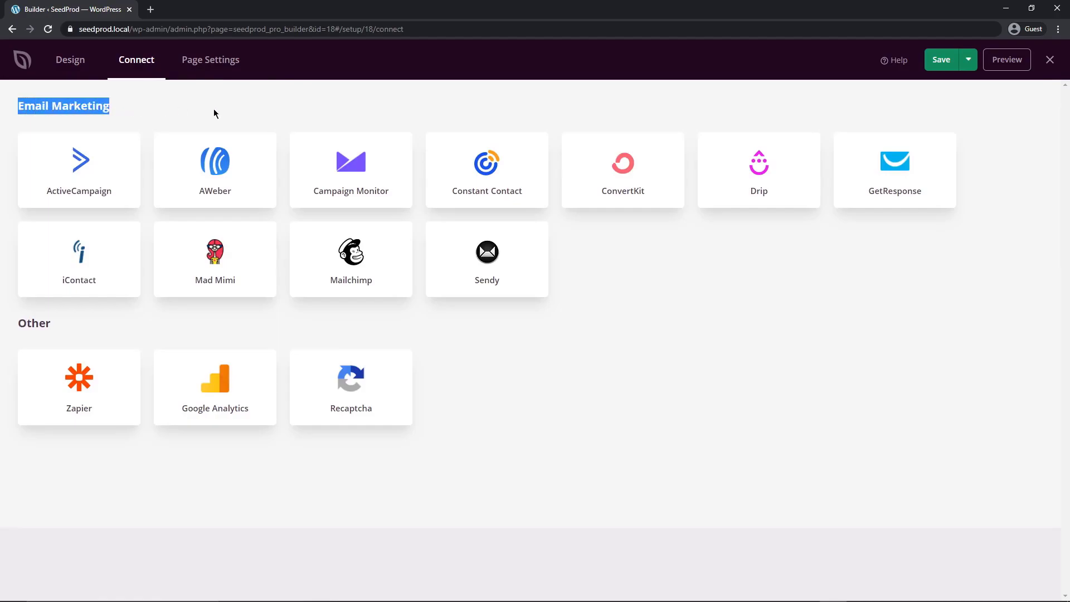
pyautogui.click(297, 108)
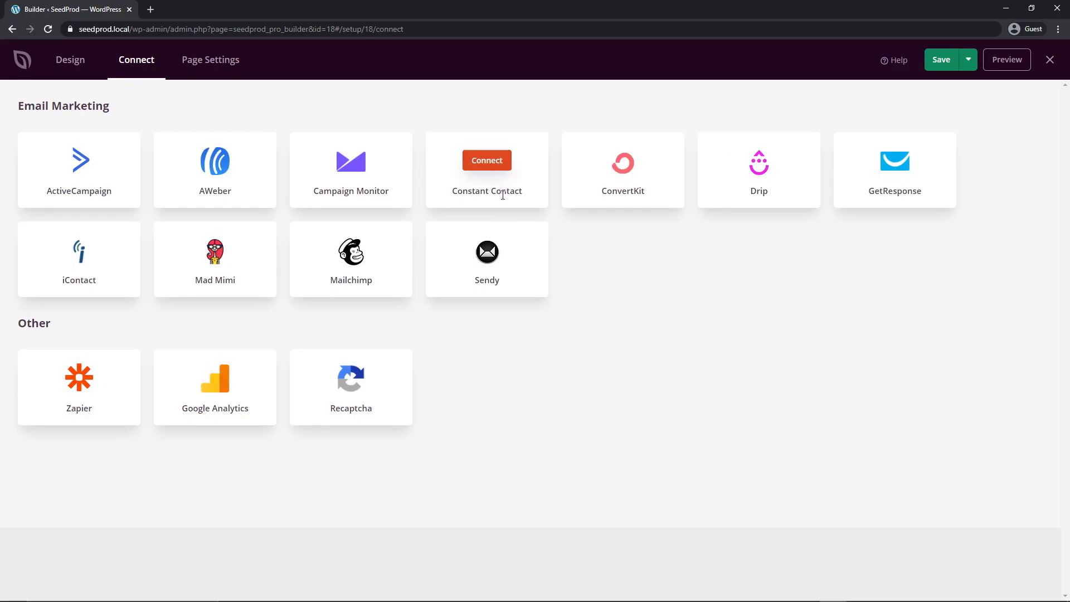
# - Bring up the Constant Contact new-account form, leaving the API Key empty
pyautogui.click(486, 162)
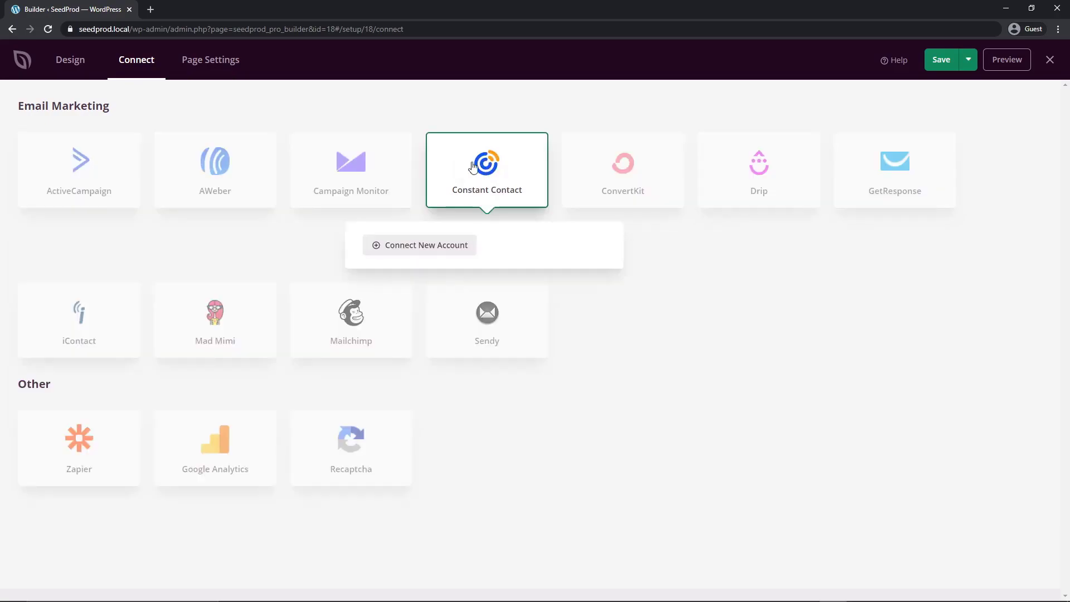
pyautogui.click(420, 248)
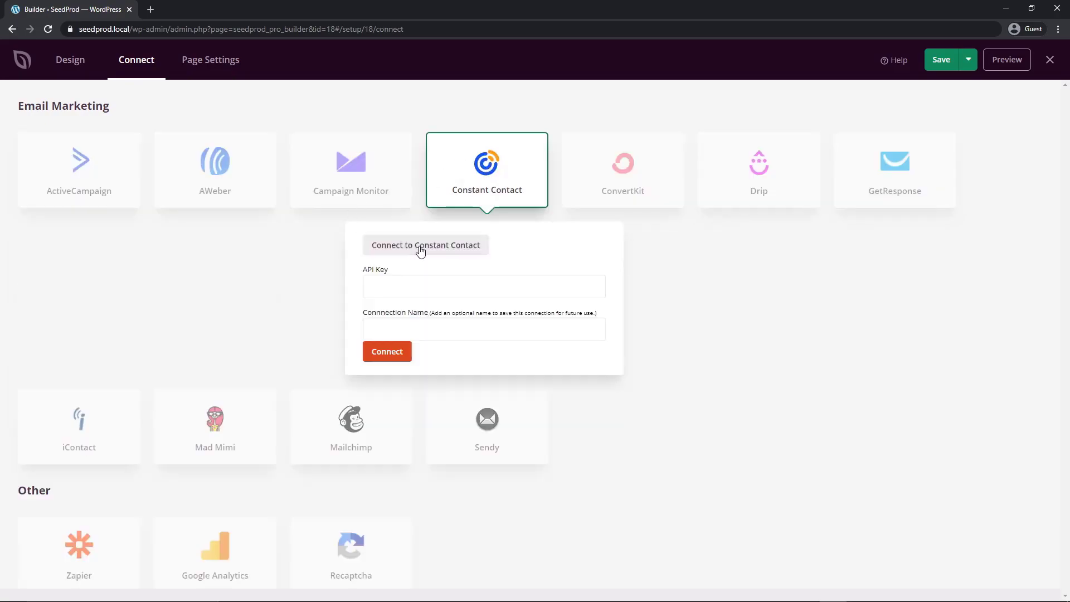
pyautogui.click(405, 282)
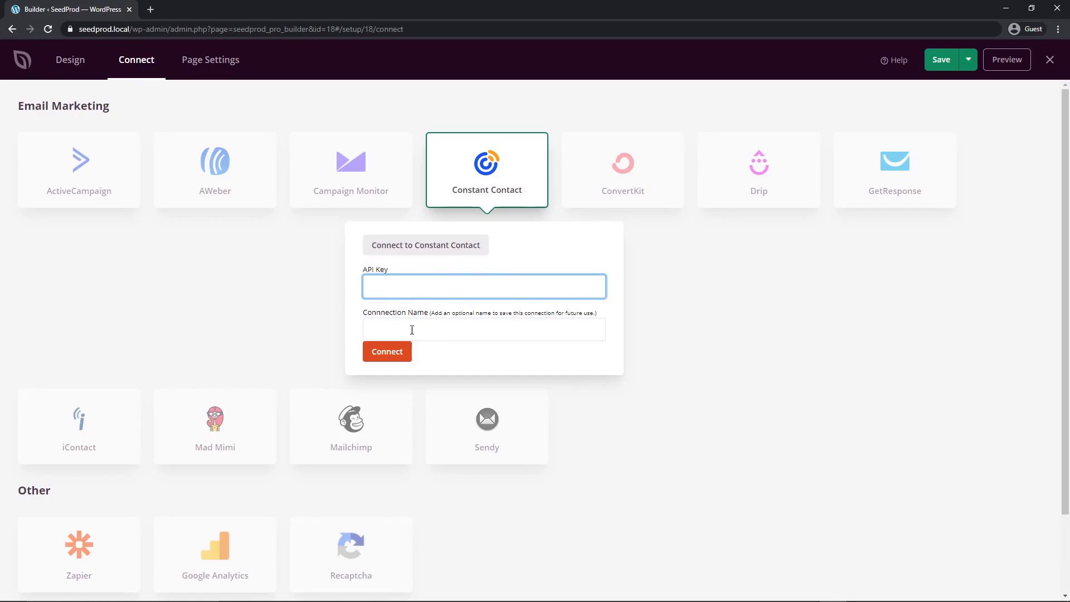
pyautogui.moveTo(447, 311); pyautogui.dragTo(494, 313)
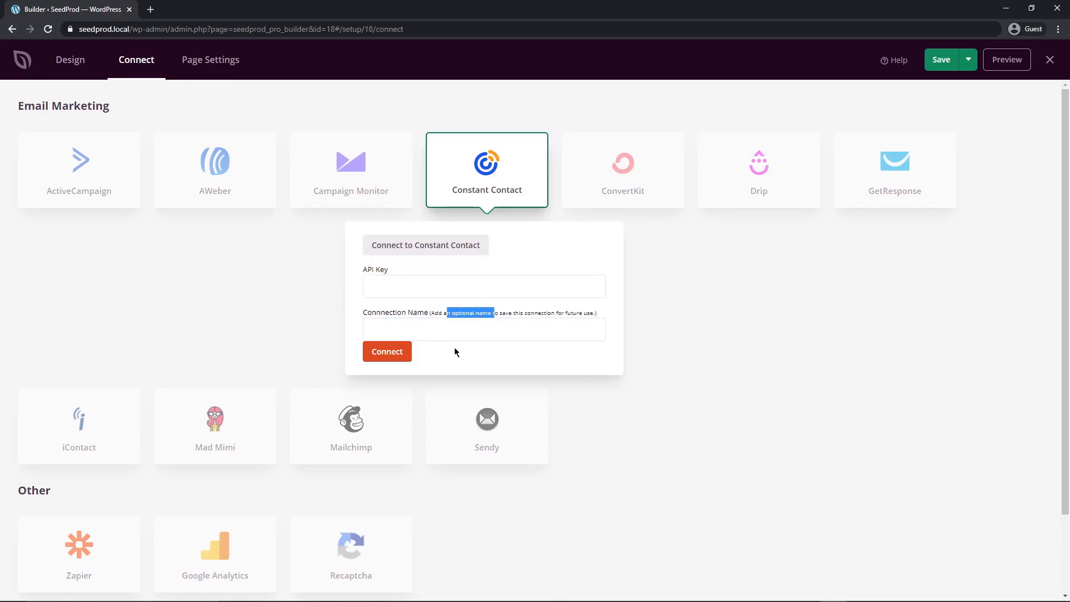
pyautogui.click(453, 347)
# - Review the General page settings: Thank You title, thank-you URL slug and Draft status
pyautogui.click(210, 61)
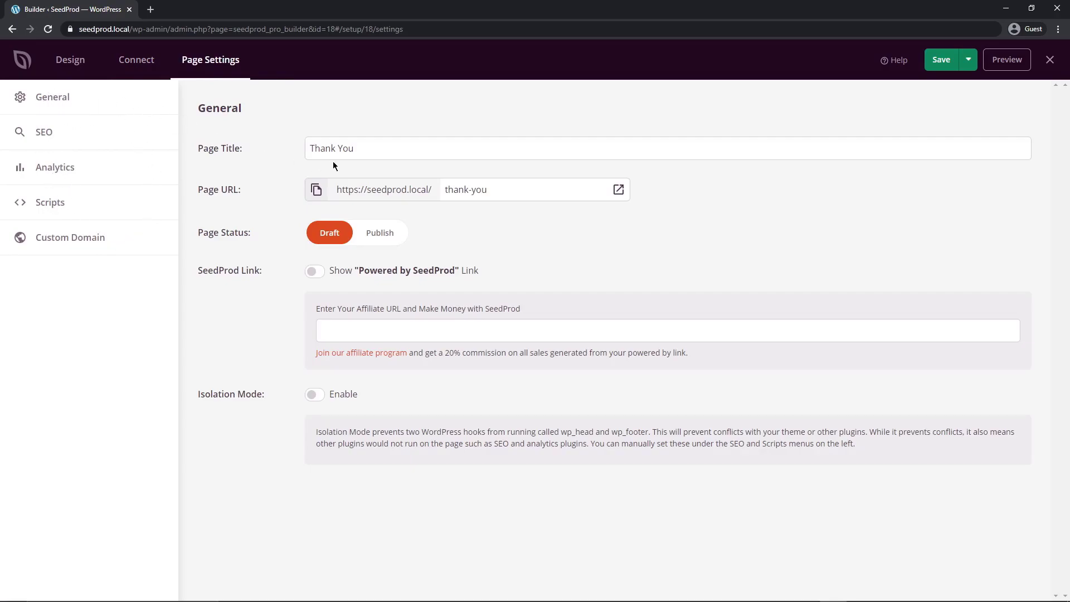
pyautogui.moveTo(374, 150); pyautogui.dragTo(275, 150)
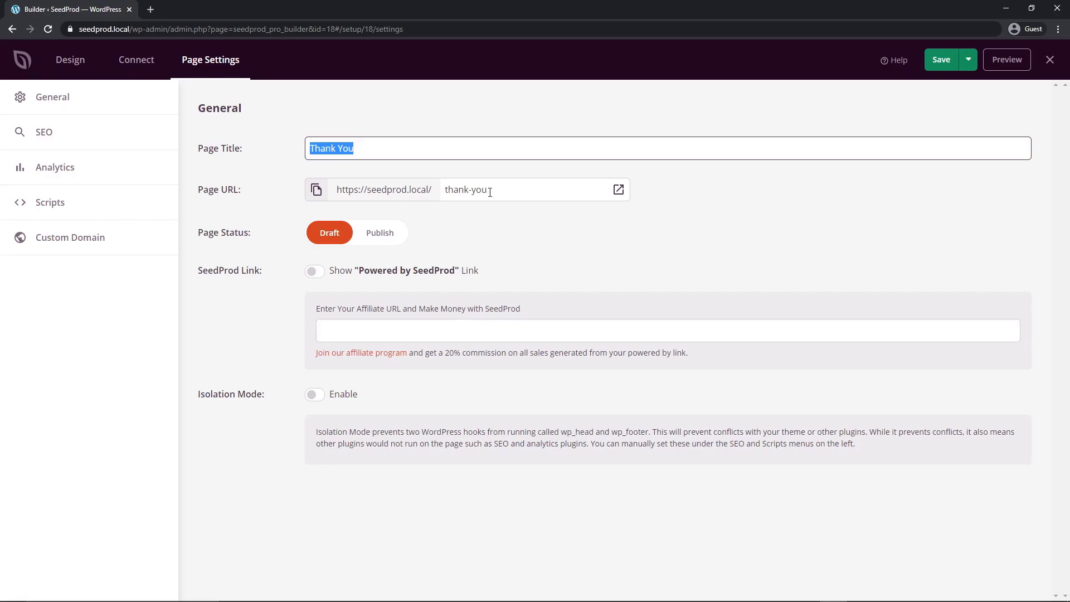
pyautogui.moveTo(490, 192); pyautogui.dragTo(323, 207)
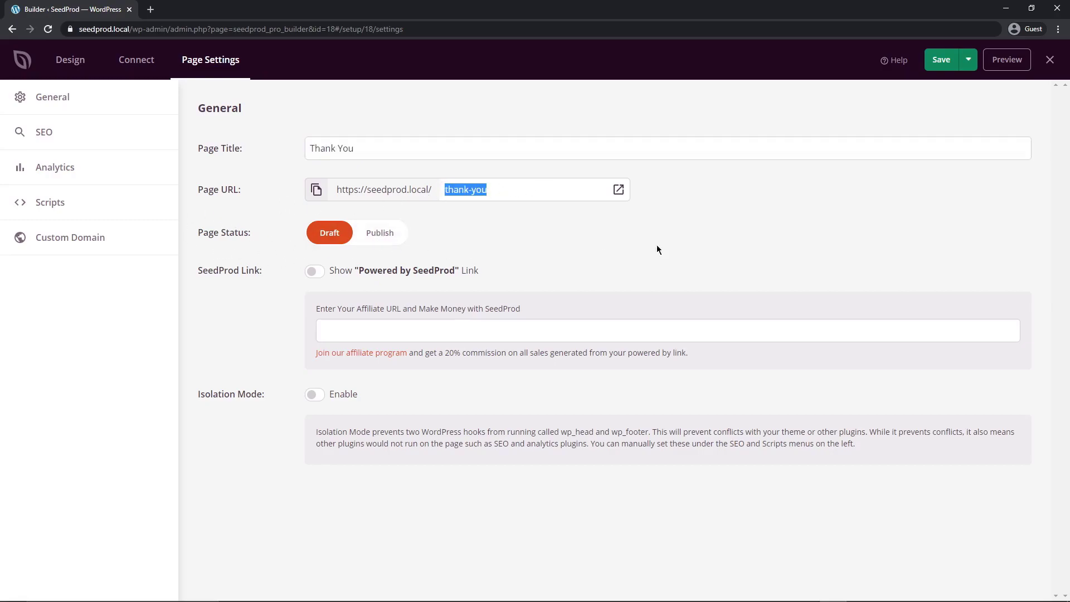
pyautogui.click(975, 68)
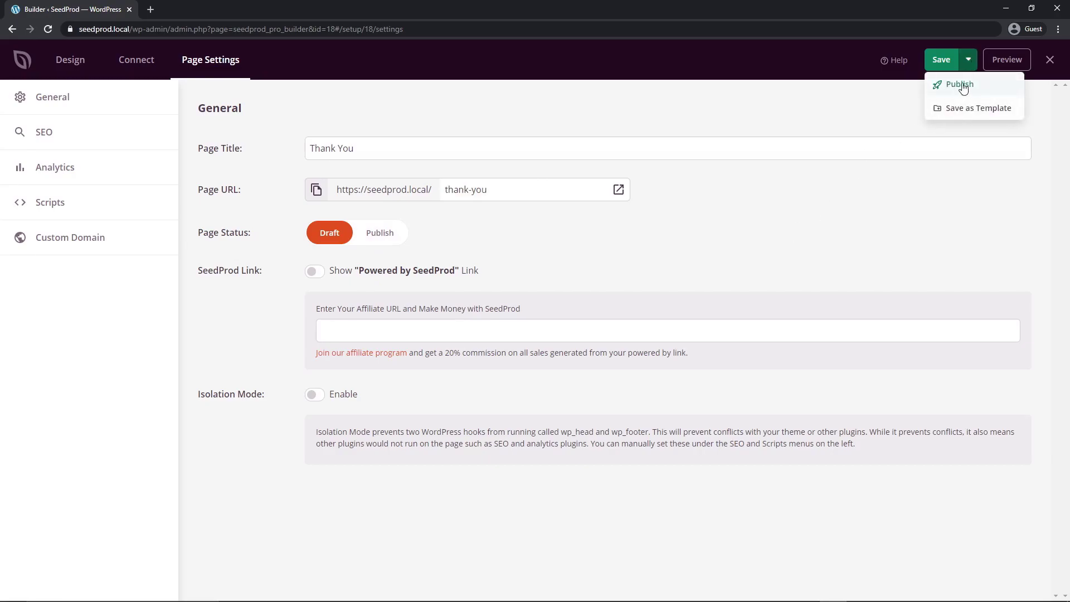
pyautogui.click(969, 68)
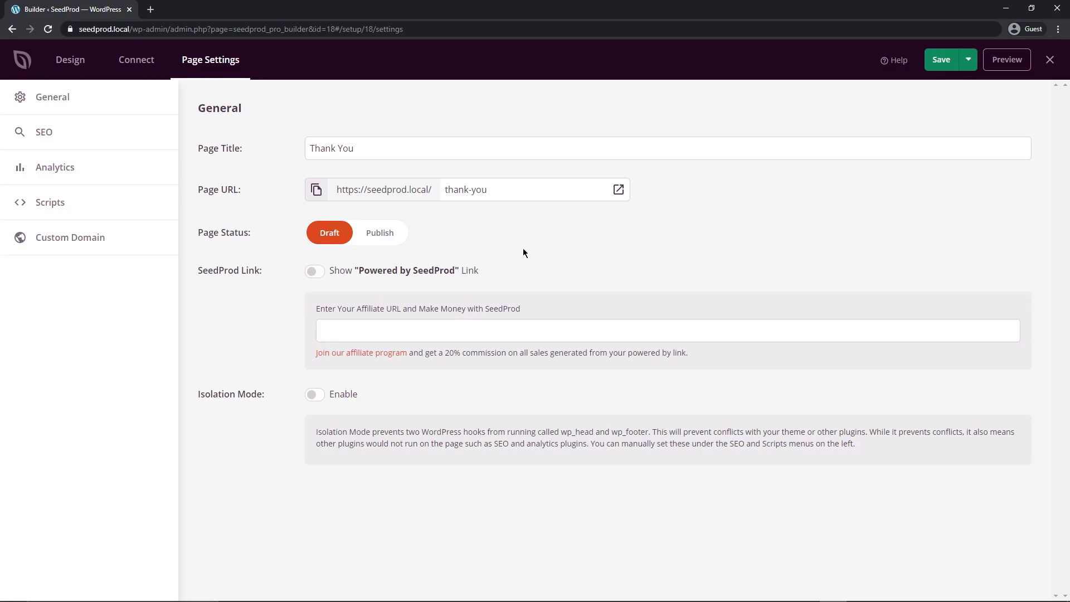
# - Turn the Powered by SeedProd link on, check the affiliate URL field, then turn it off
pyautogui.click(314, 271)
pyautogui.click(458, 330)
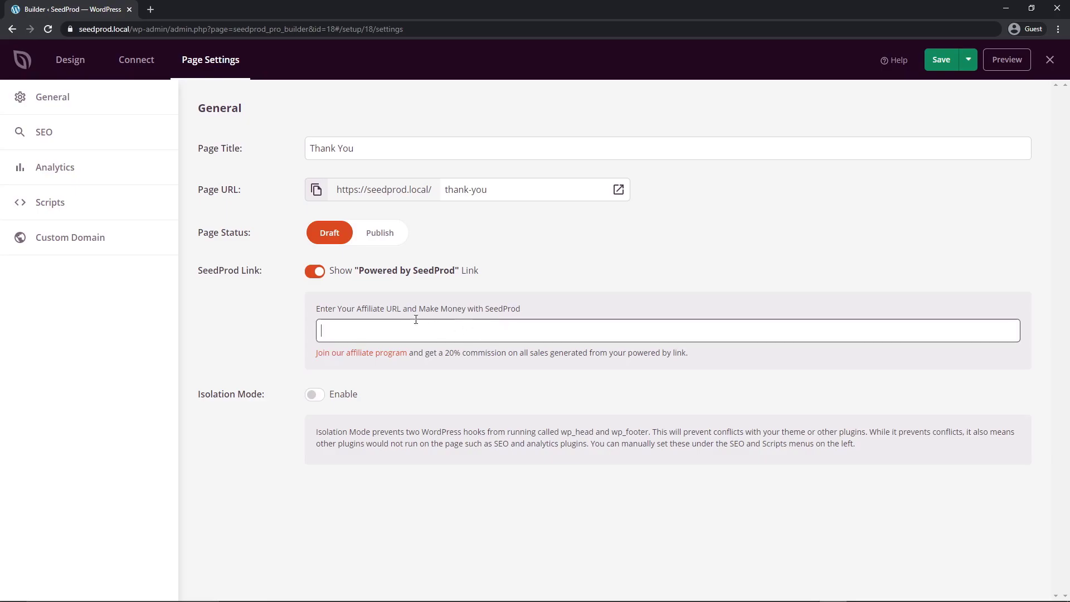
pyautogui.click(317, 272)
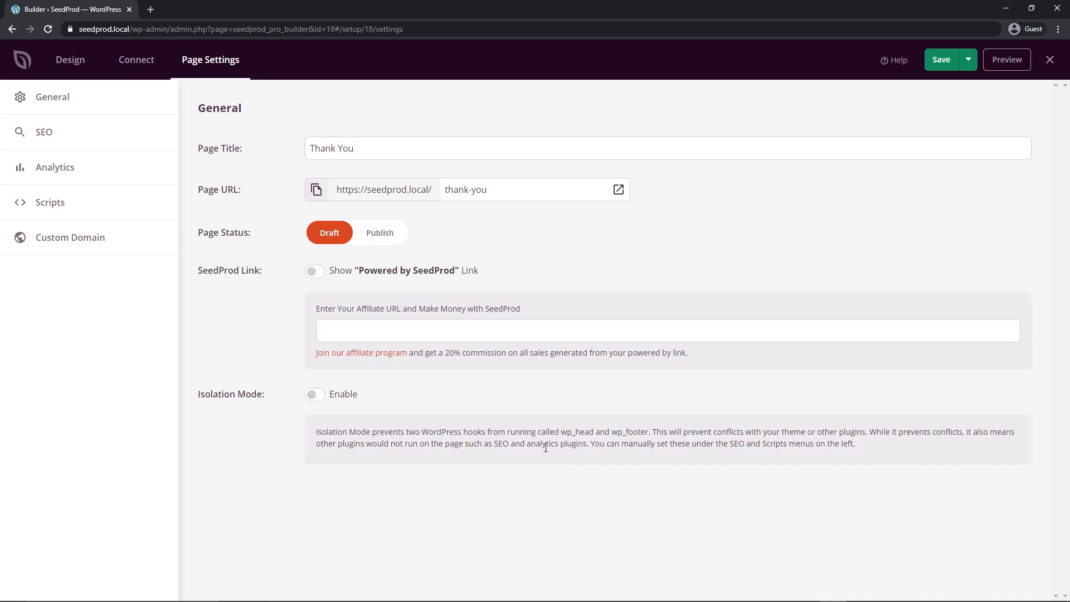
# - Look over the SEO, Analytics and Scripts settings, including the Header, Body and Footer Scripts fields
pyautogui.click(50, 136)
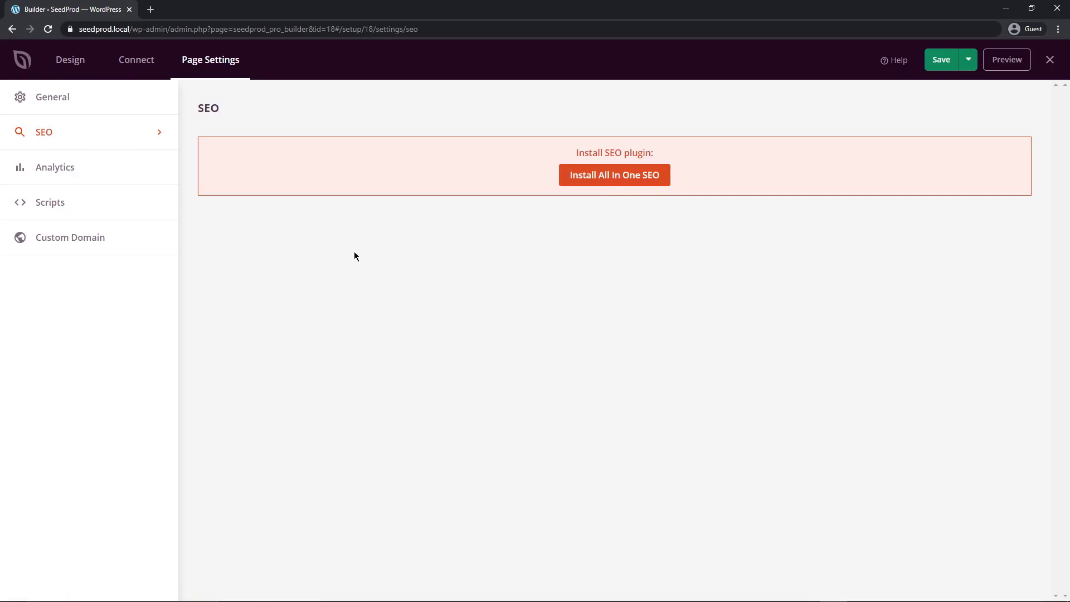
pyautogui.click(49, 170)
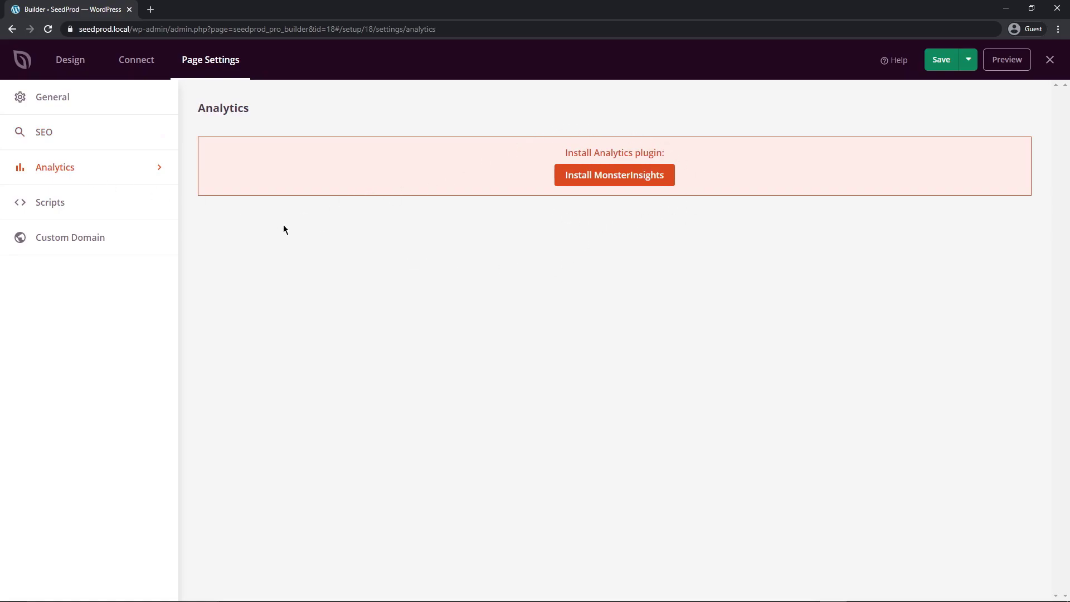
pyautogui.click(49, 203)
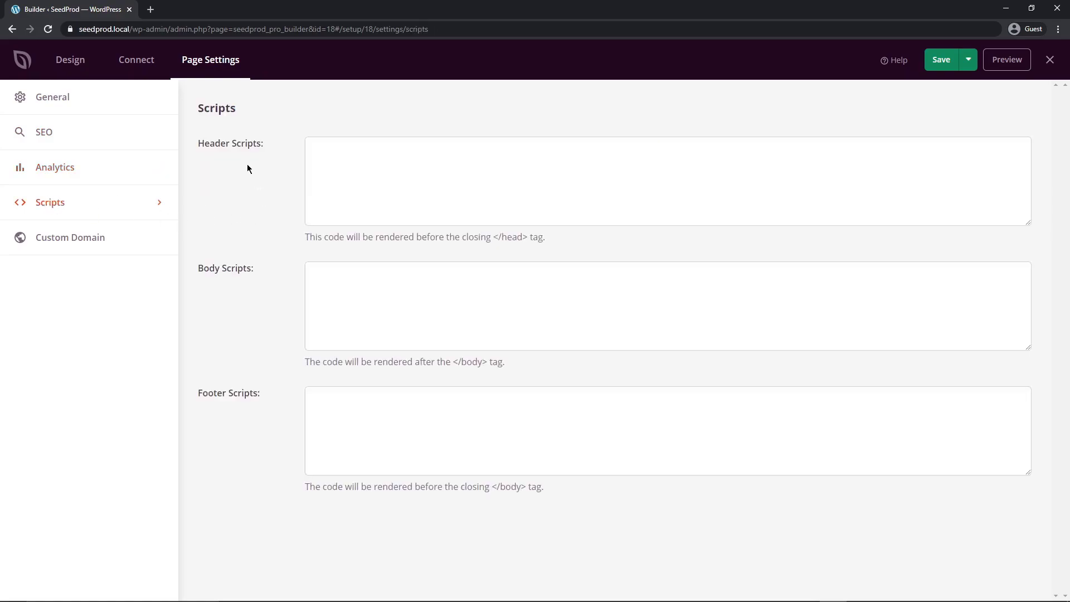
pyautogui.moveTo(205, 143); pyautogui.dragTo(253, 160)
pyautogui.moveTo(206, 268); pyautogui.dragTo(254, 269)
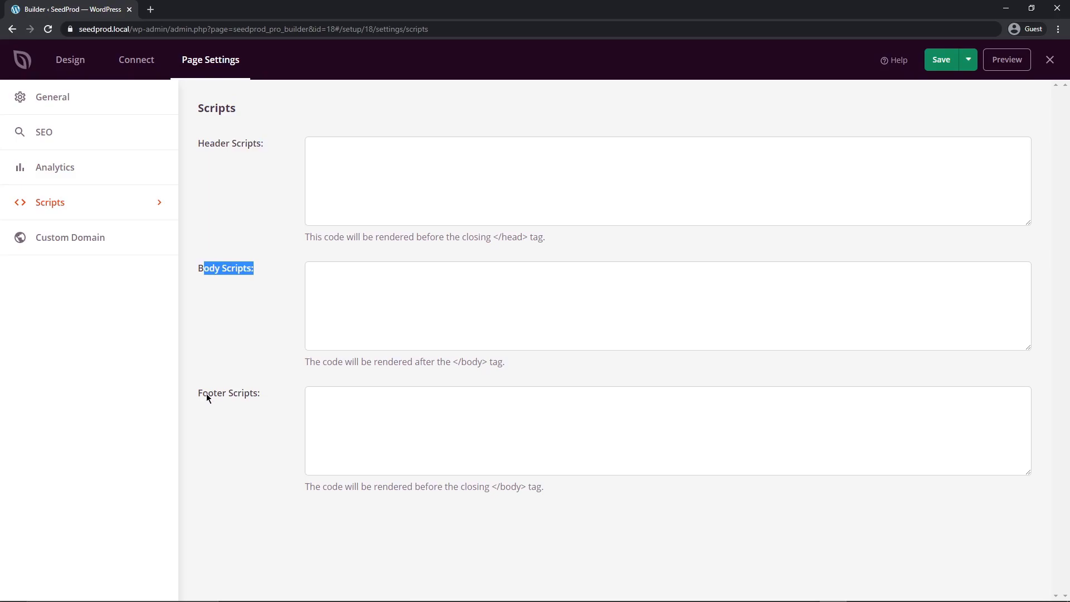
pyautogui.moveTo(207, 393); pyautogui.dragTo(233, 395)
pyautogui.click(242, 273)
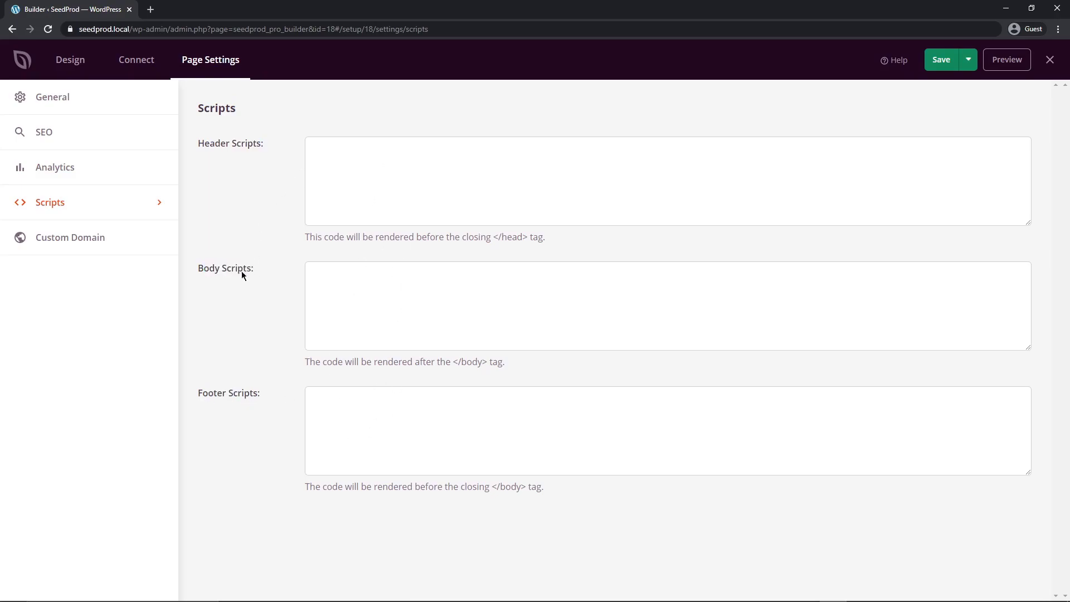
# - Check the Custom Domain settings, leaving it off, and return to the Design tab
pyautogui.click(66, 238)
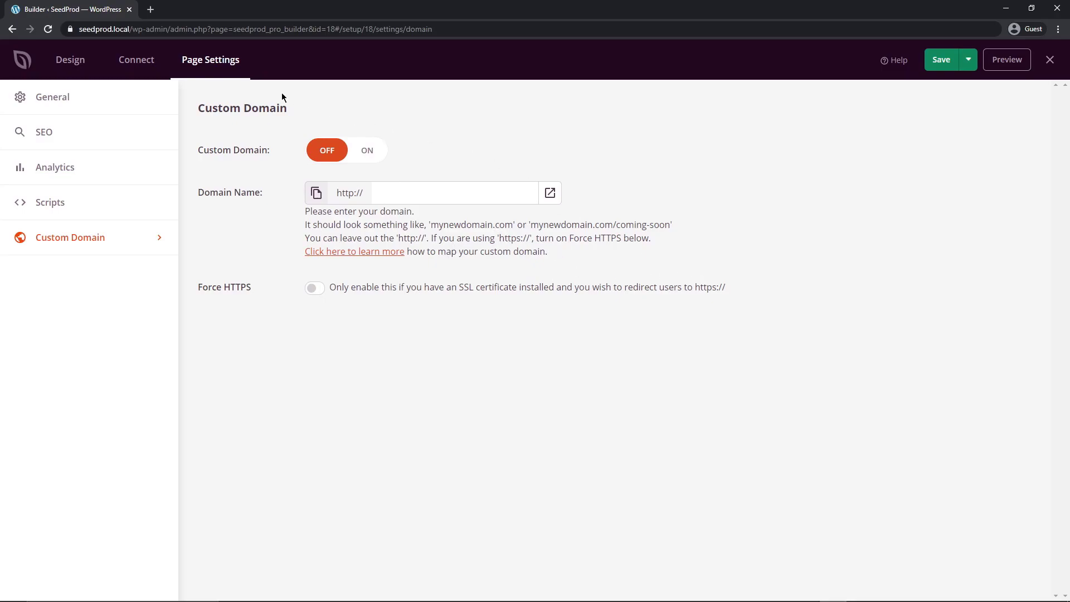
pyautogui.moveTo(535, 226); pyautogui.dragTo(430, 225)
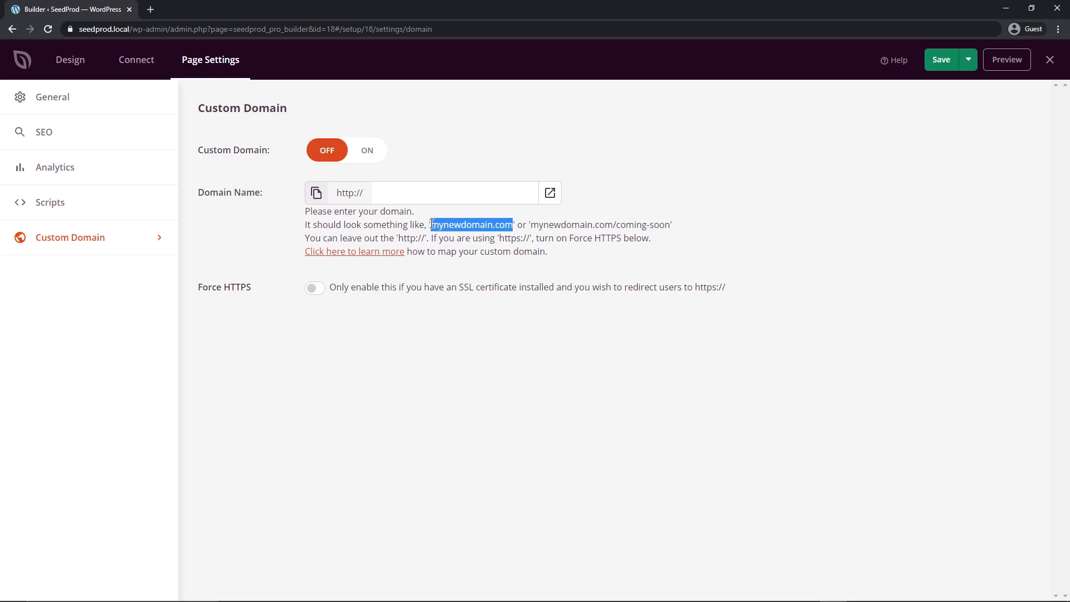
pyautogui.click(569, 359)
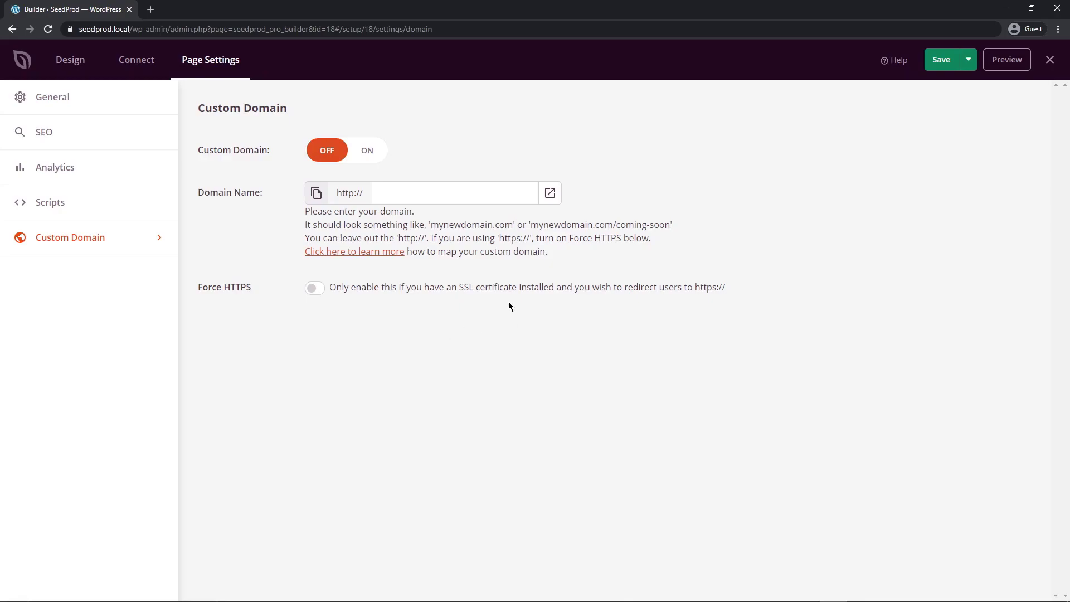
pyautogui.click(70, 60)
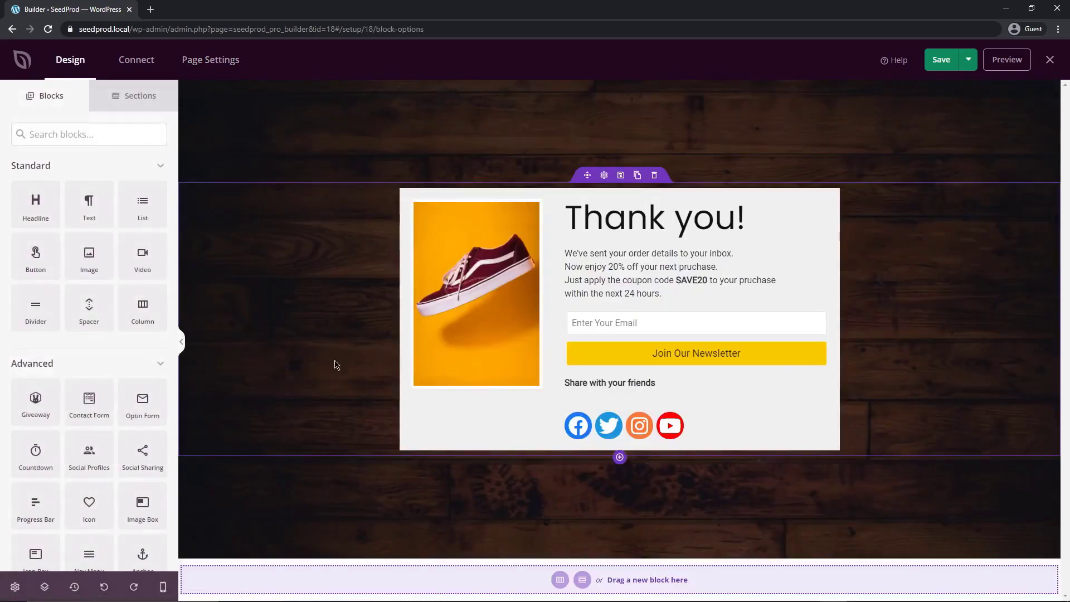
# - Delete the newsletter Optin Form from the thank-you card and save the page
pyautogui.click(724, 299)
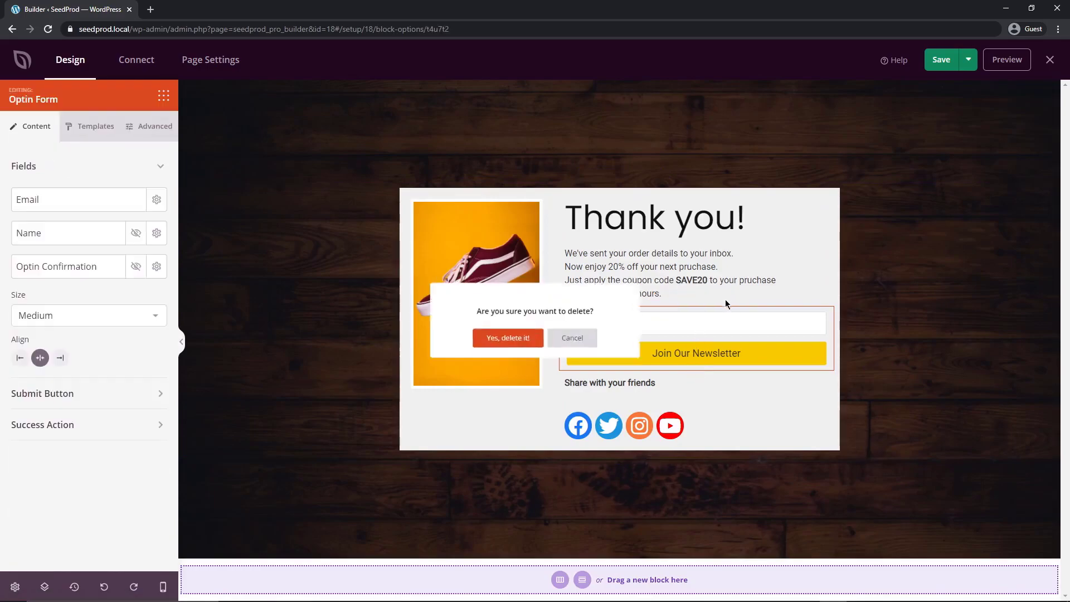
pyautogui.click(498, 344)
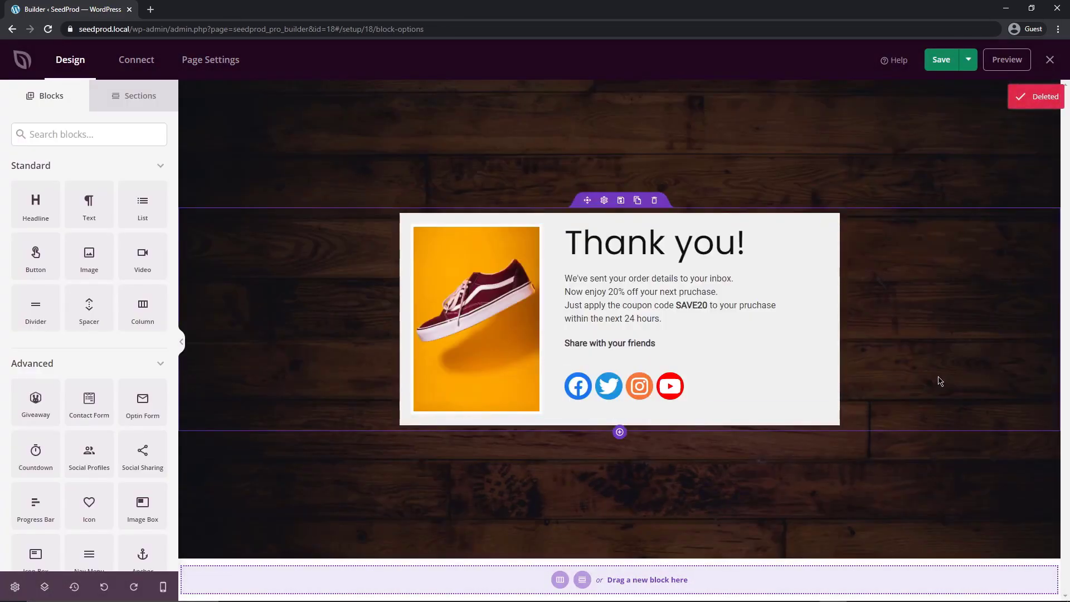
pyautogui.hotkey('ctrl', 's')
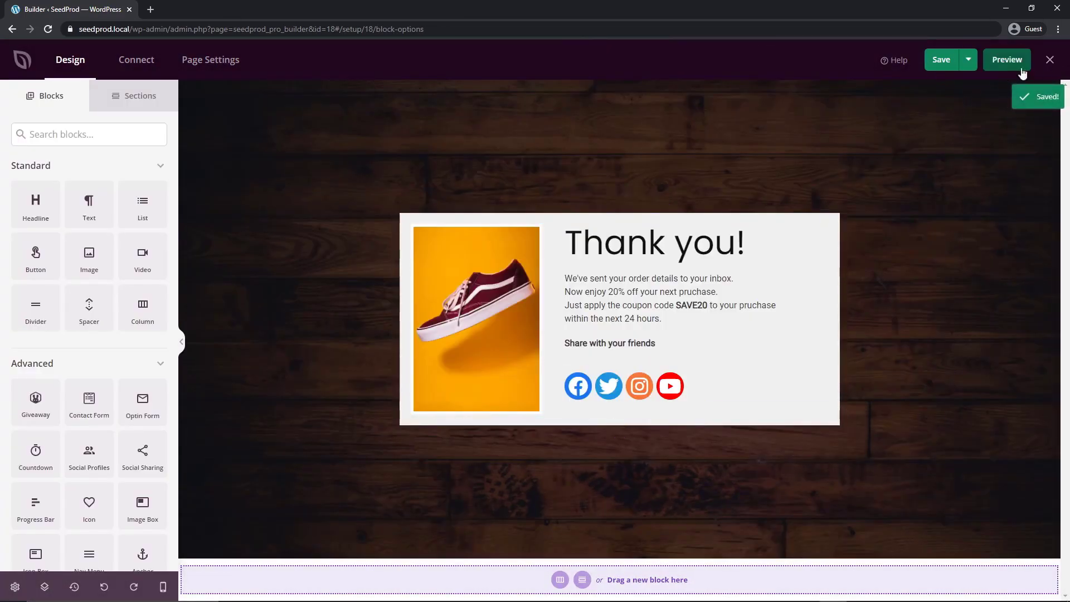
# - Publish the thank-you page and view the live page
pyautogui.click(970, 62)
pyautogui.click(960, 82)
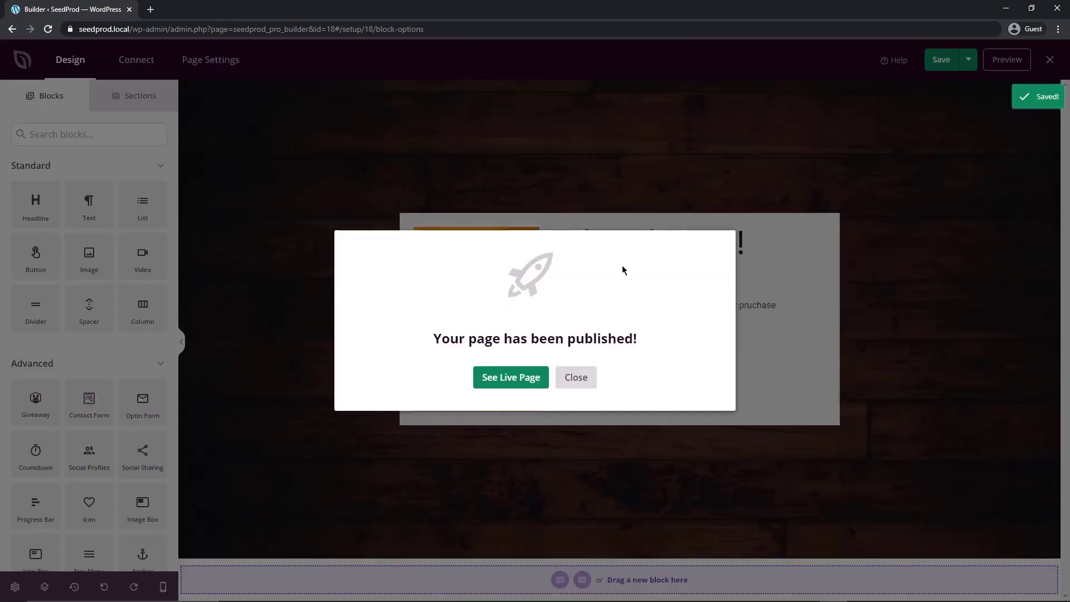
pyautogui.click(509, 379)
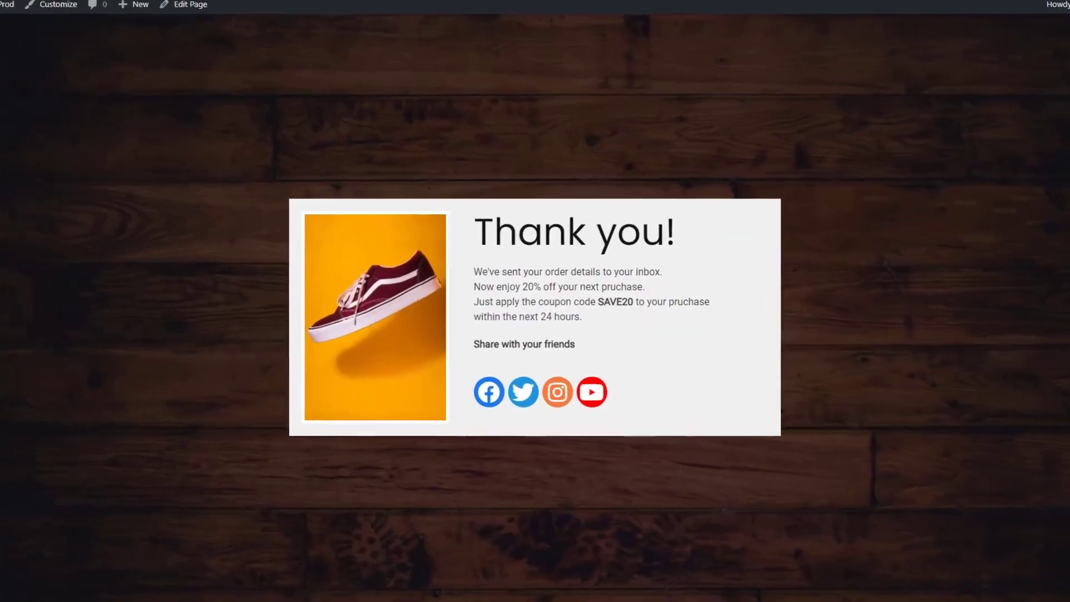